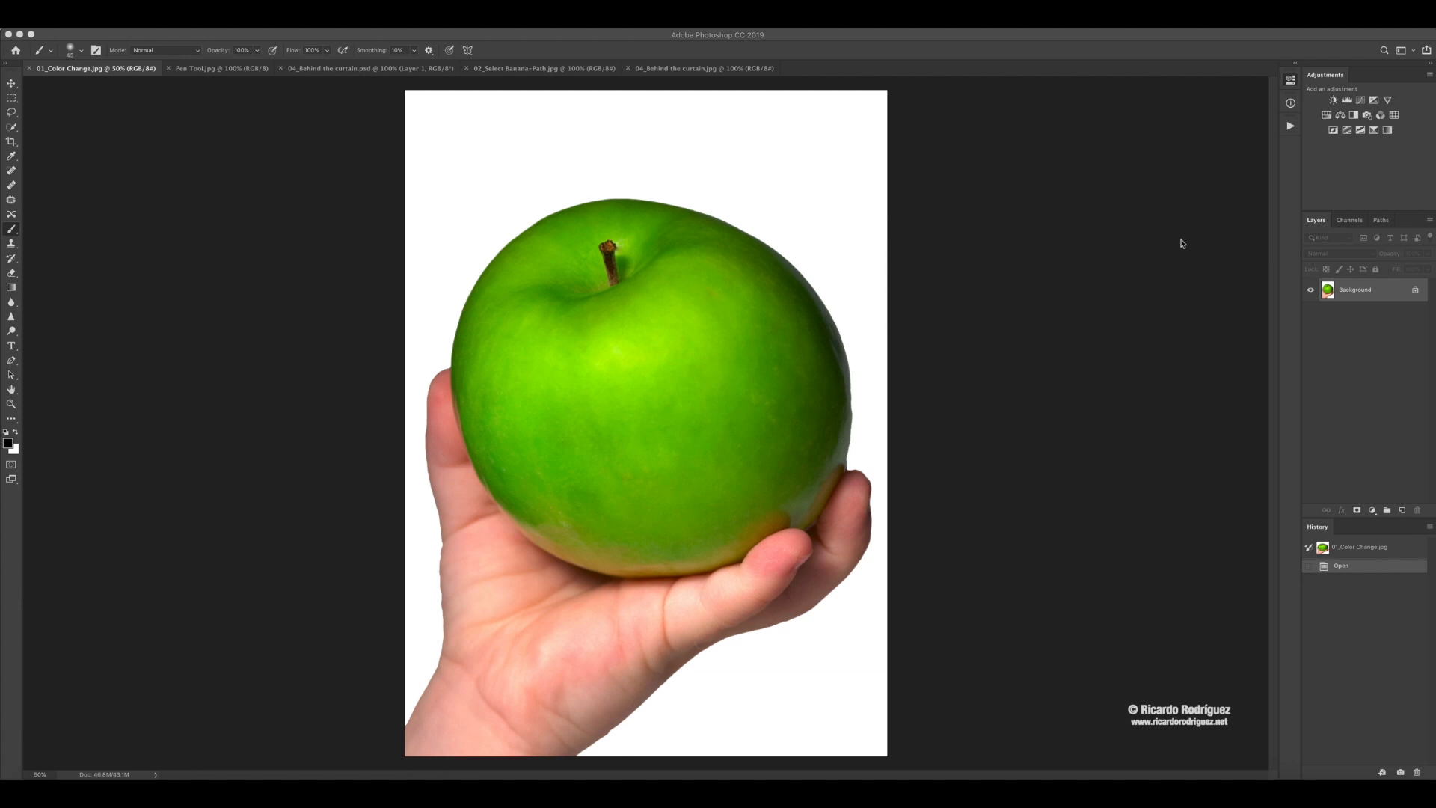
- Undock the tool palette, place it just beside the apple image, and set it to a single column
{"action": "left_click", "coordinate": [10, 63]}
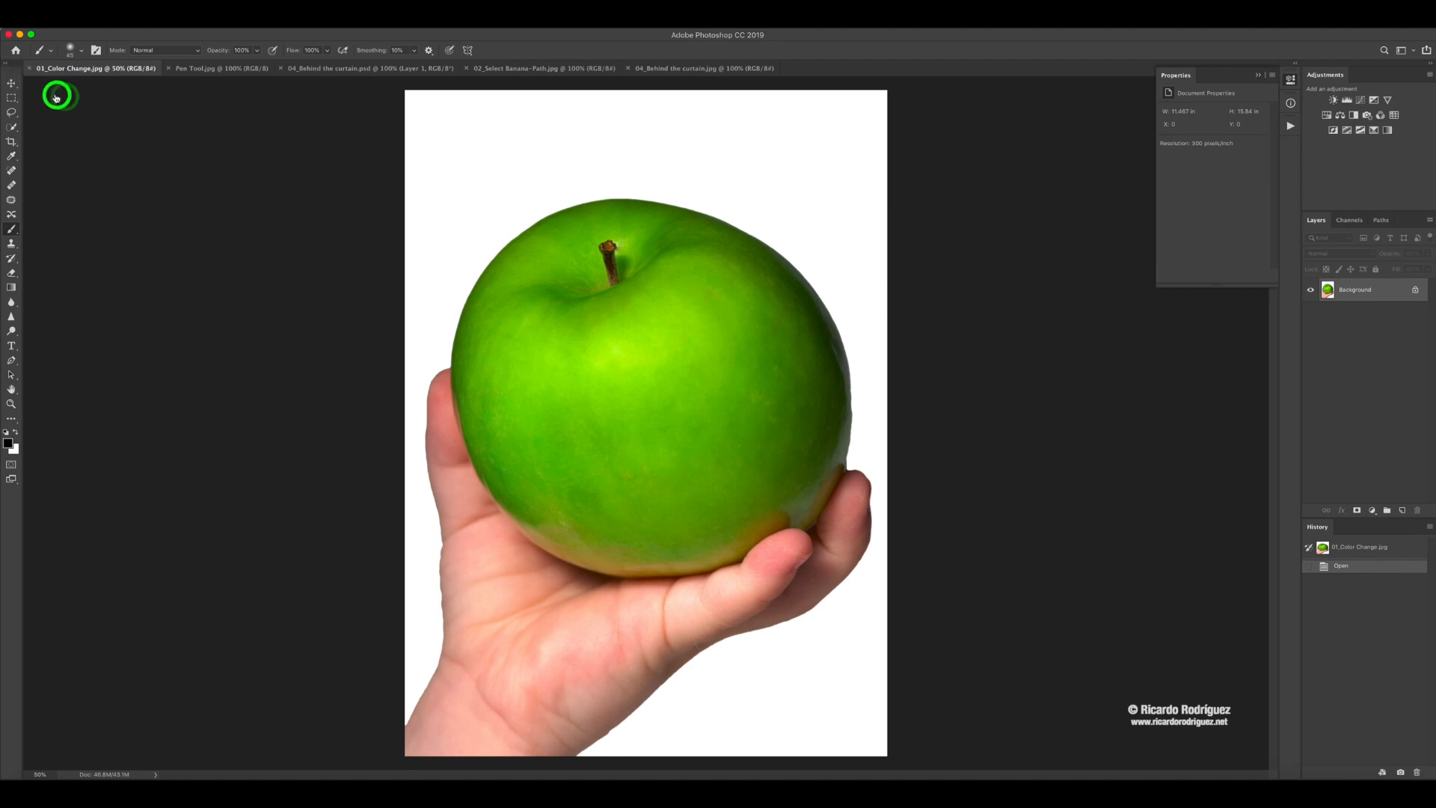
{"action": "left_click", "coordinate": [9, 62]}
{"action": "left_click_drag", "start_coordinate": [9, 63], "coordinate": [348, 230]}
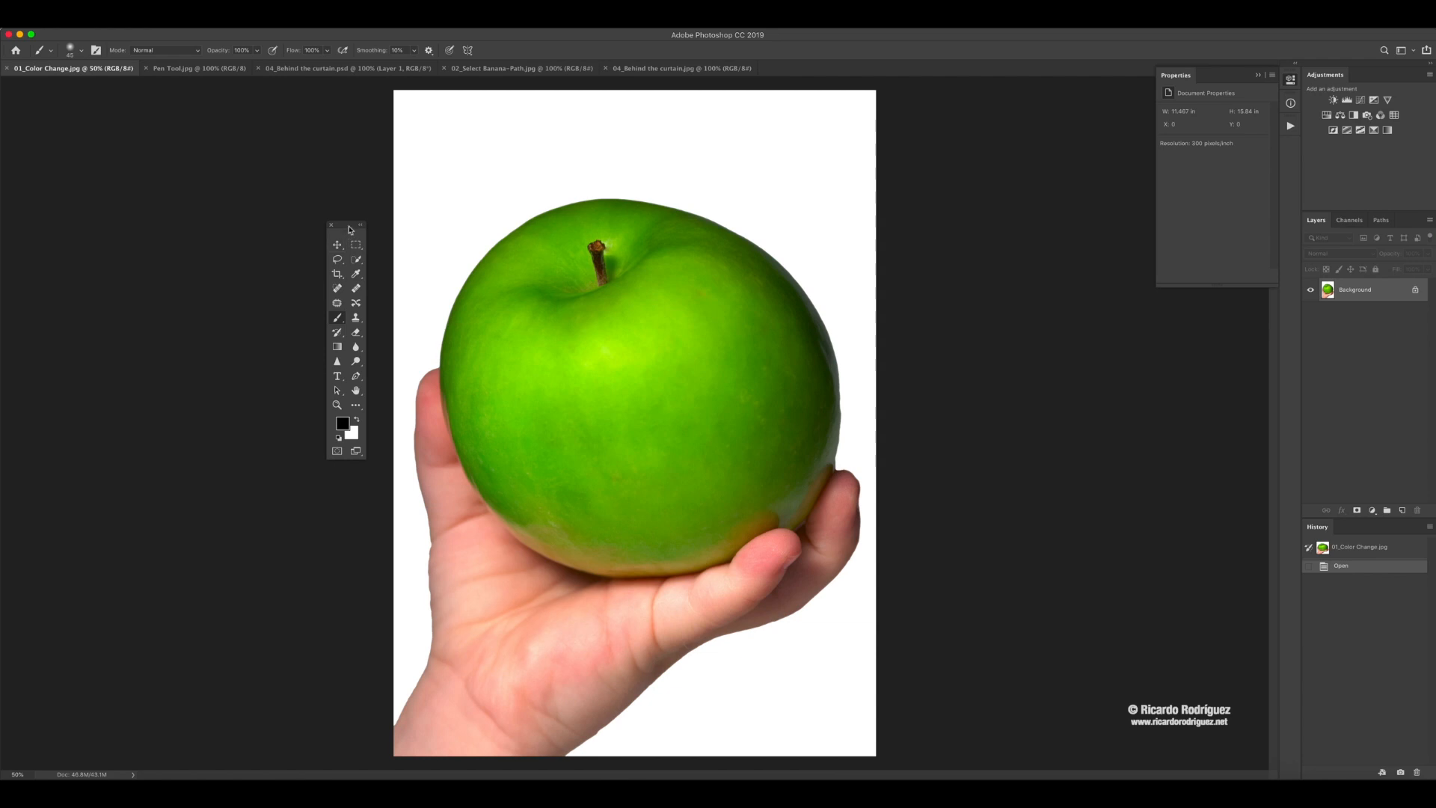
{"action": "left_click_drag", "start_coordinate": [358, 226], "coordinate": [351, 168]}
{"action": "left_click", "coordinate": [353, 168]}
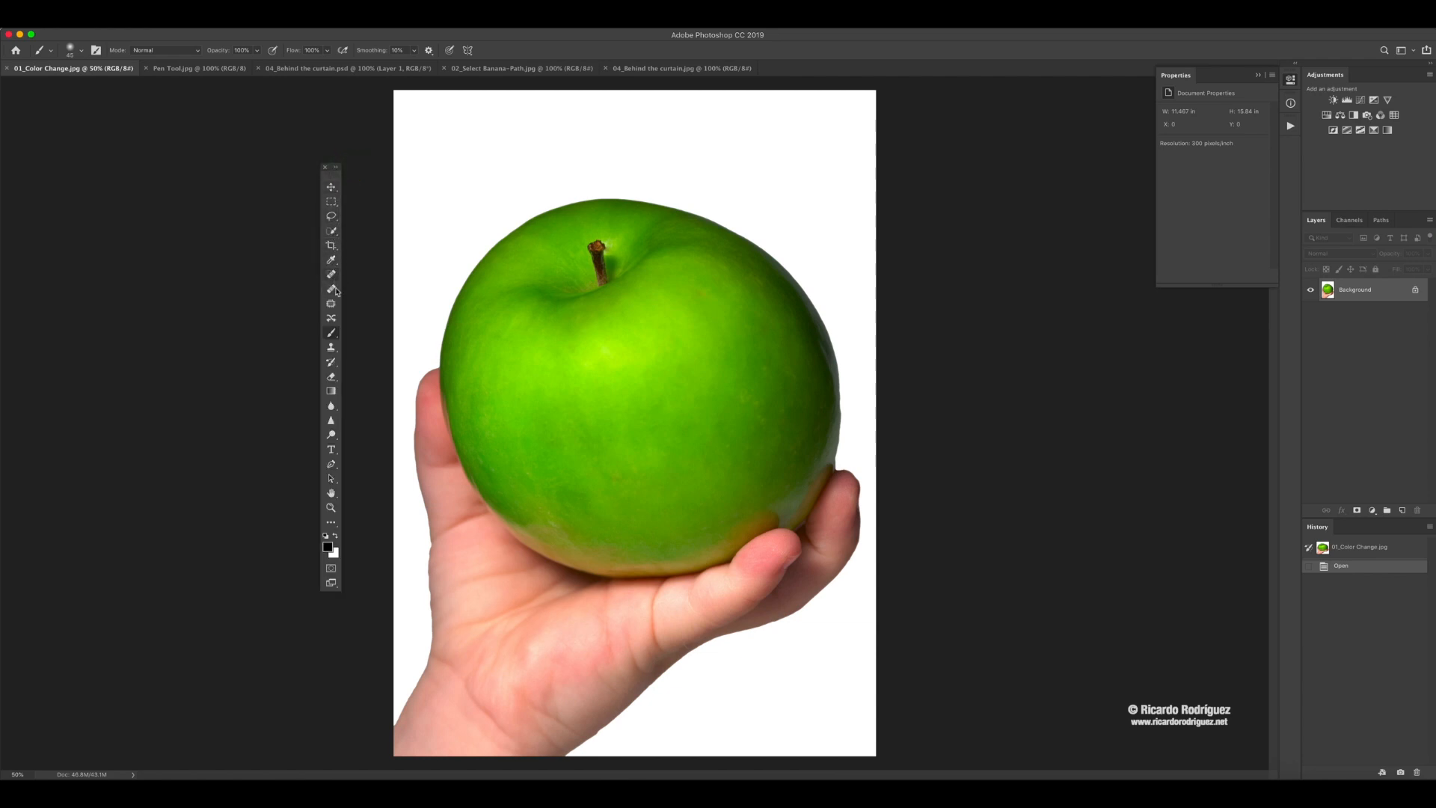
- Choose the Elliptical Marquee tool from the marquee tool group
{"action": "left_click", "coordinate": [332, 187]}
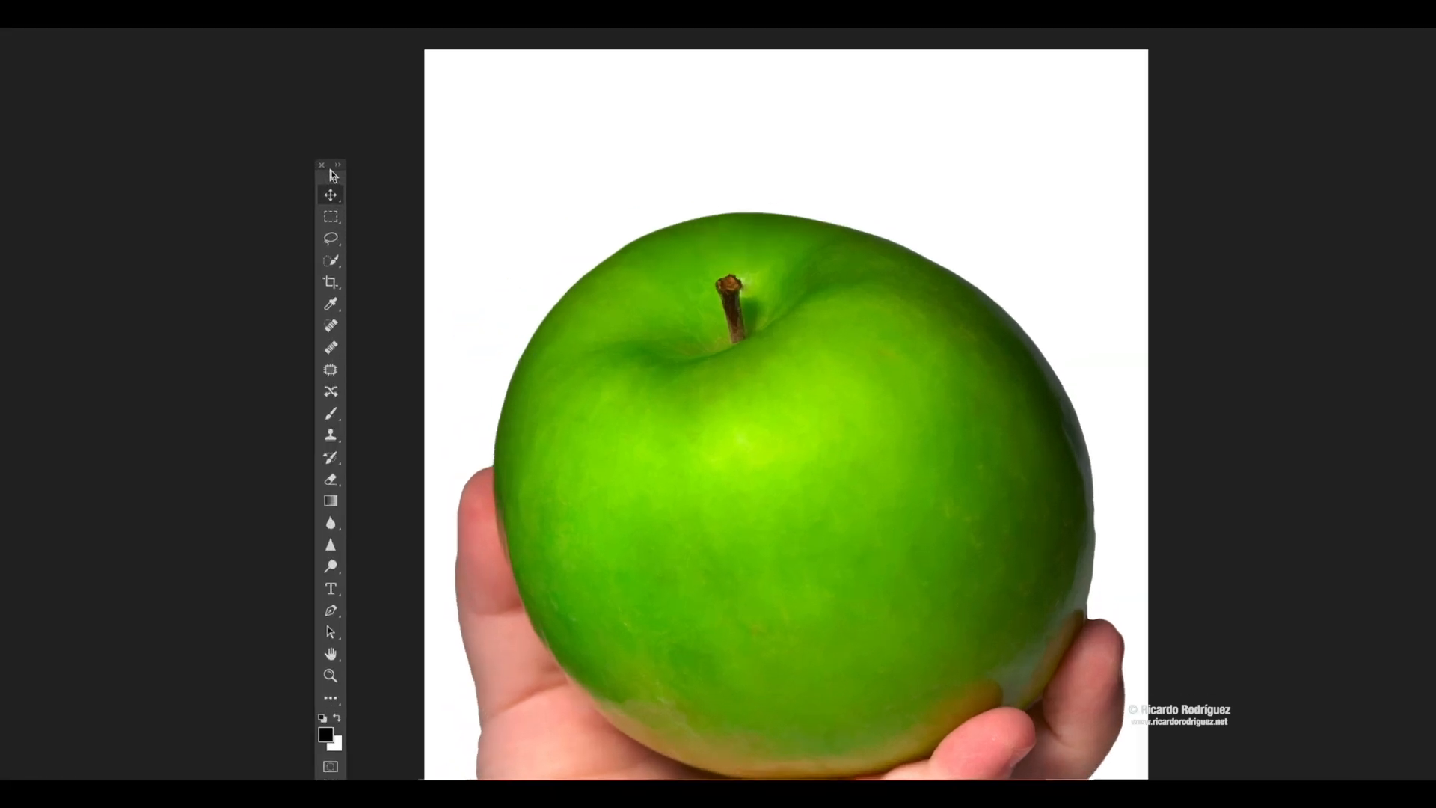
{"action": "left_click", "coordinate": [336, 207]}
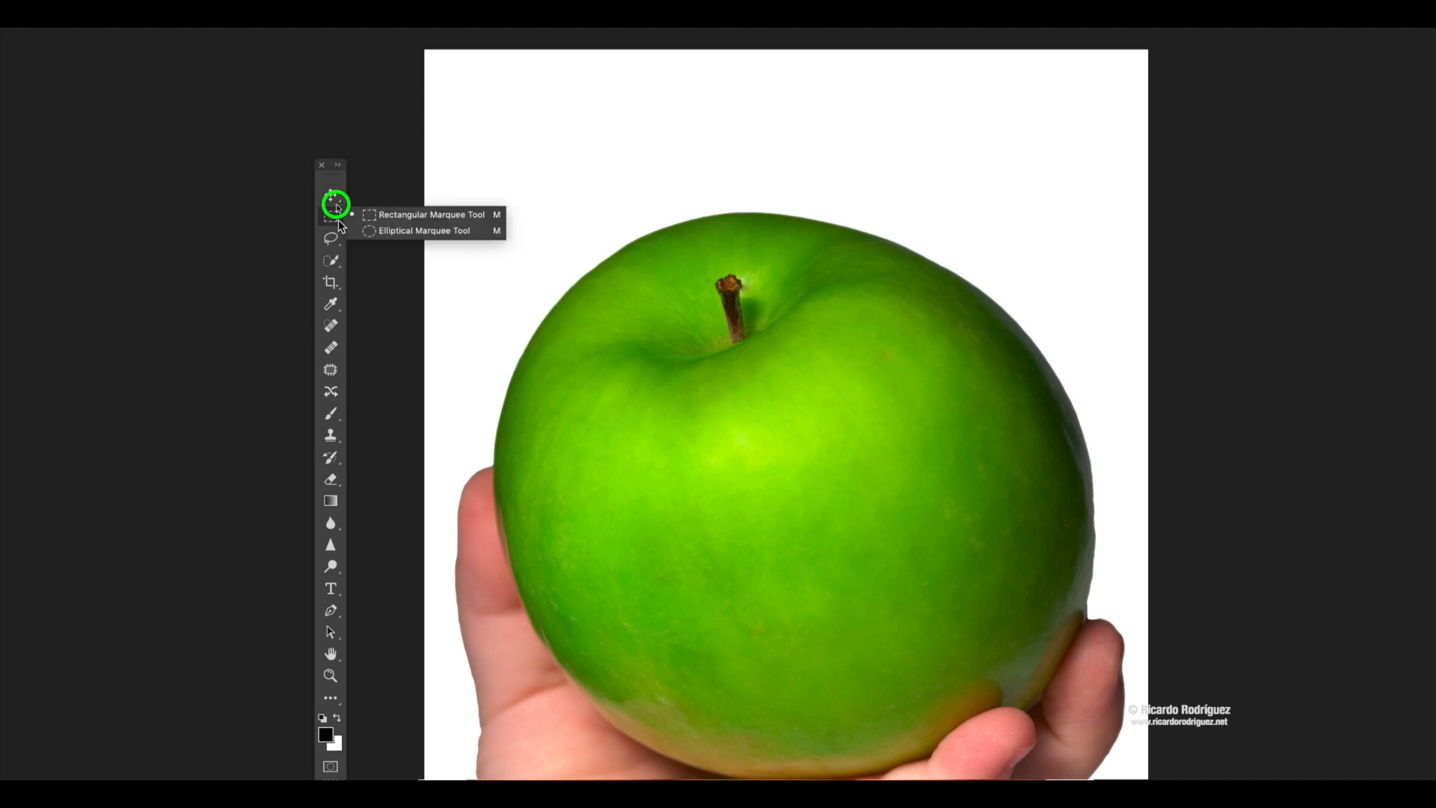
{"action": "left_click", "coordinate": [384, 233]}
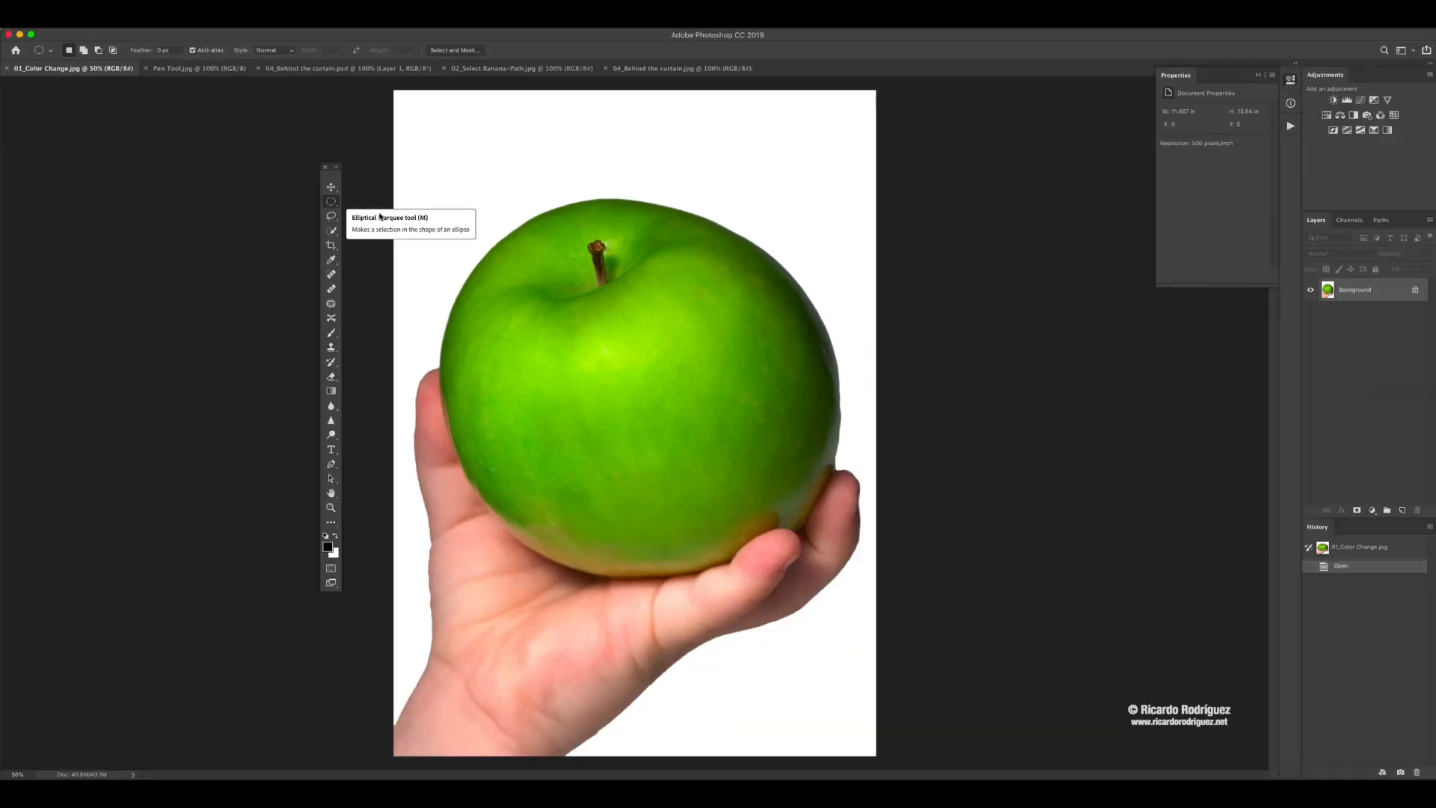
{"action": "left_click", "coordinate": [330, 202]}
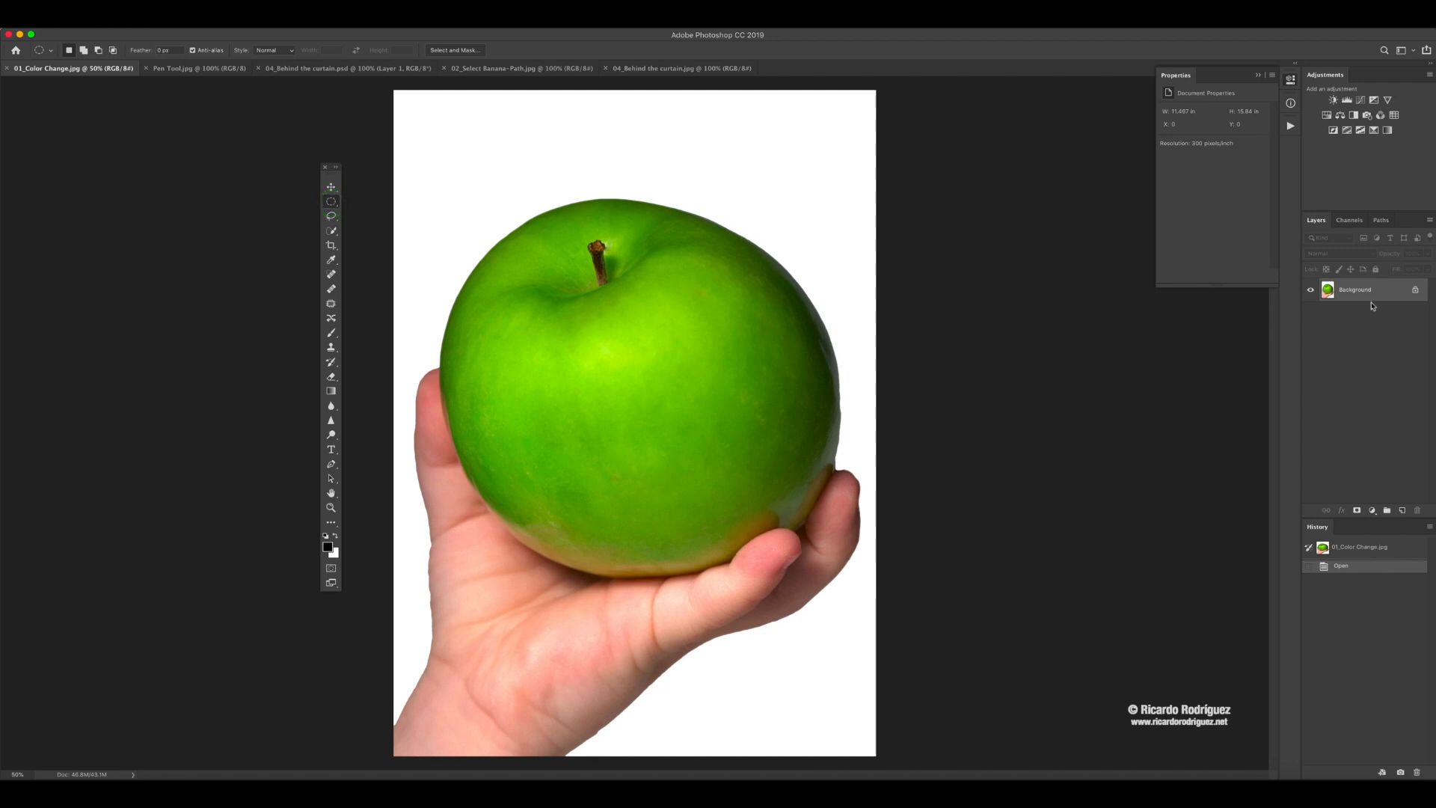
- Duplicate the Background layer and rename the duplicate "Copy"
{"action": "left_click_drag", "start_coordinate": [1378, 298], "coordinate": [1358, 294]}
{"action": "key", "text": "super+j"}
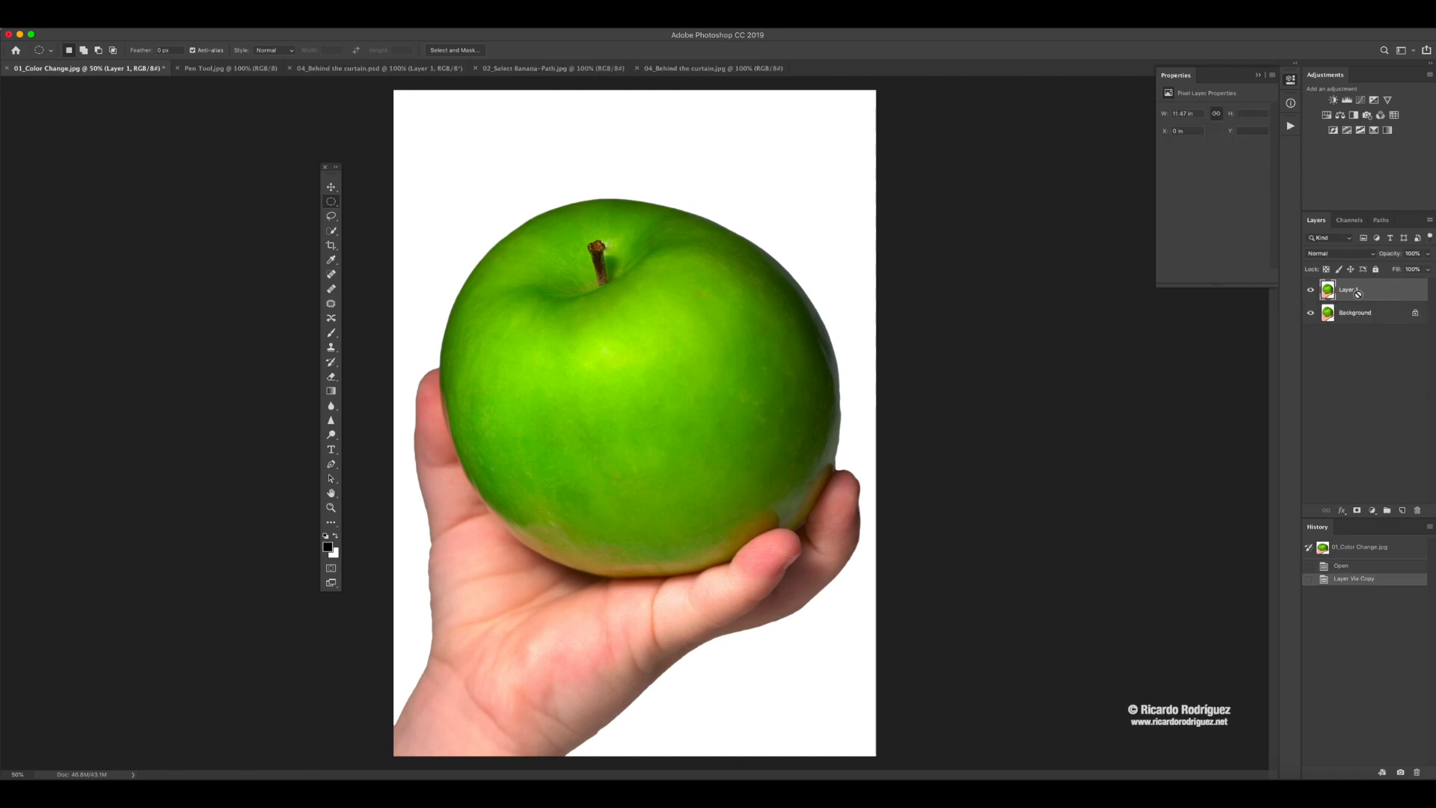
{"action": "double_click", "coordinate": [1347, 291]}
{"action": "type", "text": "Copy"}
{"action": "left_click", "coordinate": [1382, 292]}
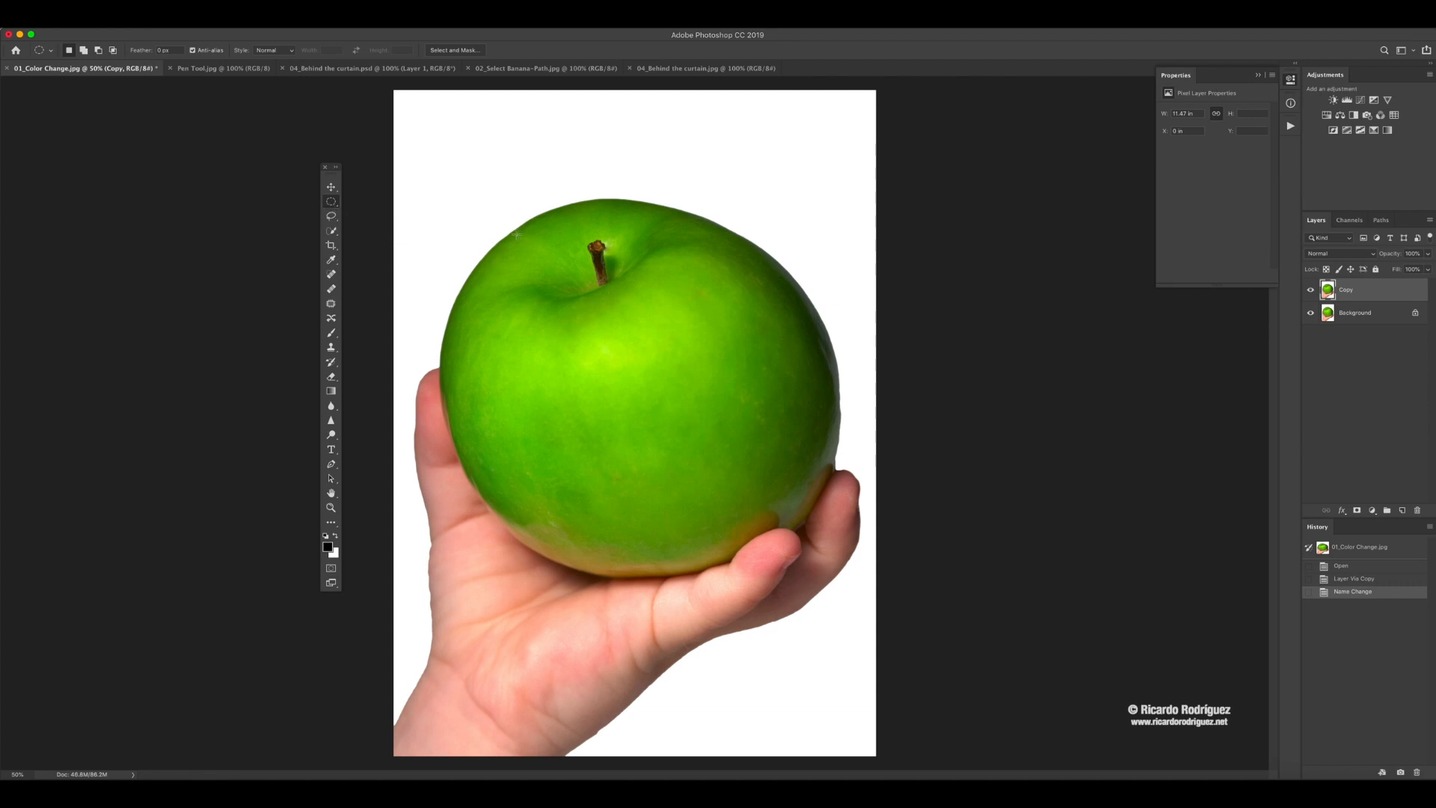
- Draw a wide elliptical selection across the apple's upper half, deselect it, and check the available selection commands
{"action": "left_click_drag", "start_coordinate": [519, 225], "coordinate": [809, 355]}
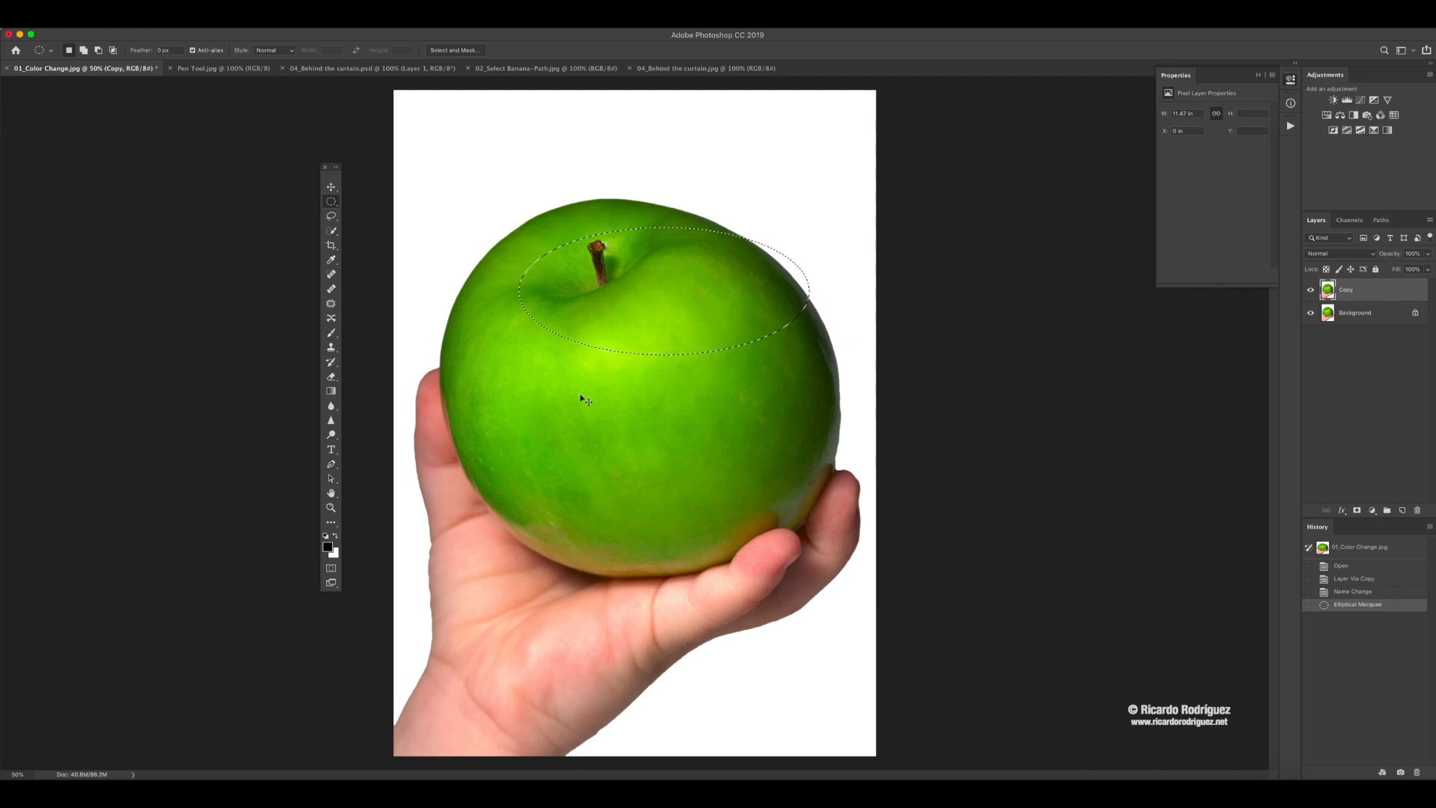
{"action": "key", "text": "super+d"}
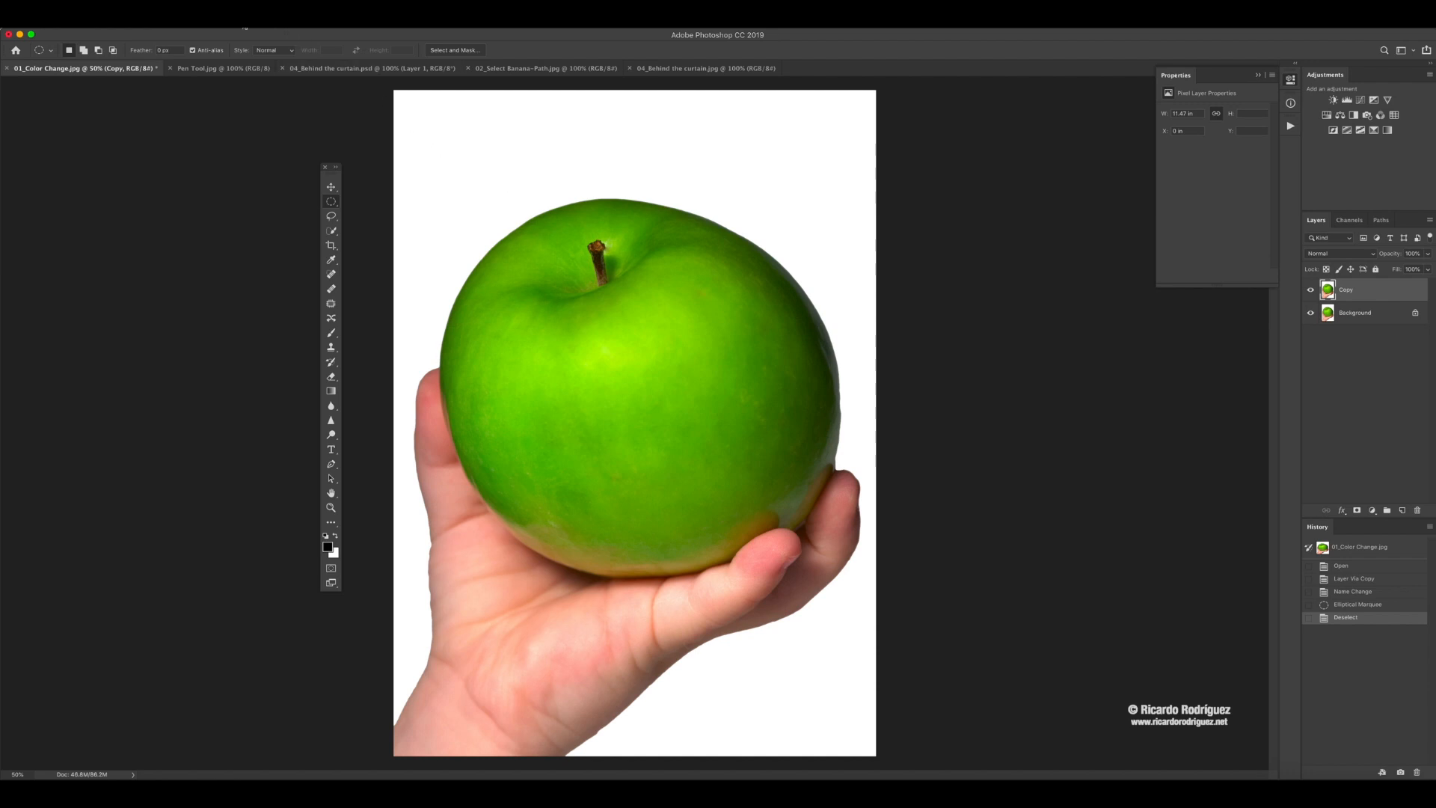
{"action": "left_click", "coordinate": [244, 28]}
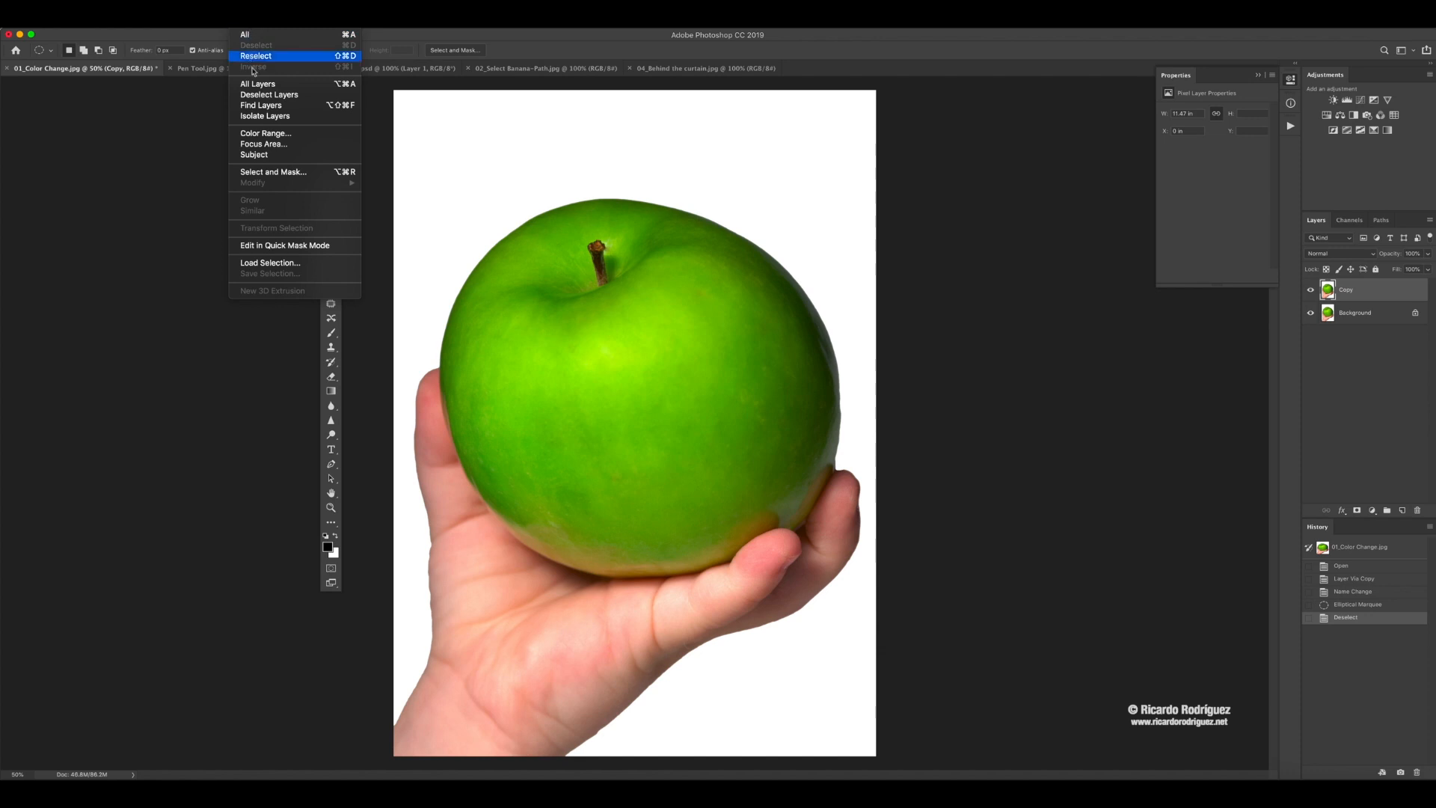
{"action": "mouse_move", "coordinate": [270, 32]}
{"action": "left_click", "coordinate": [522, 138]}
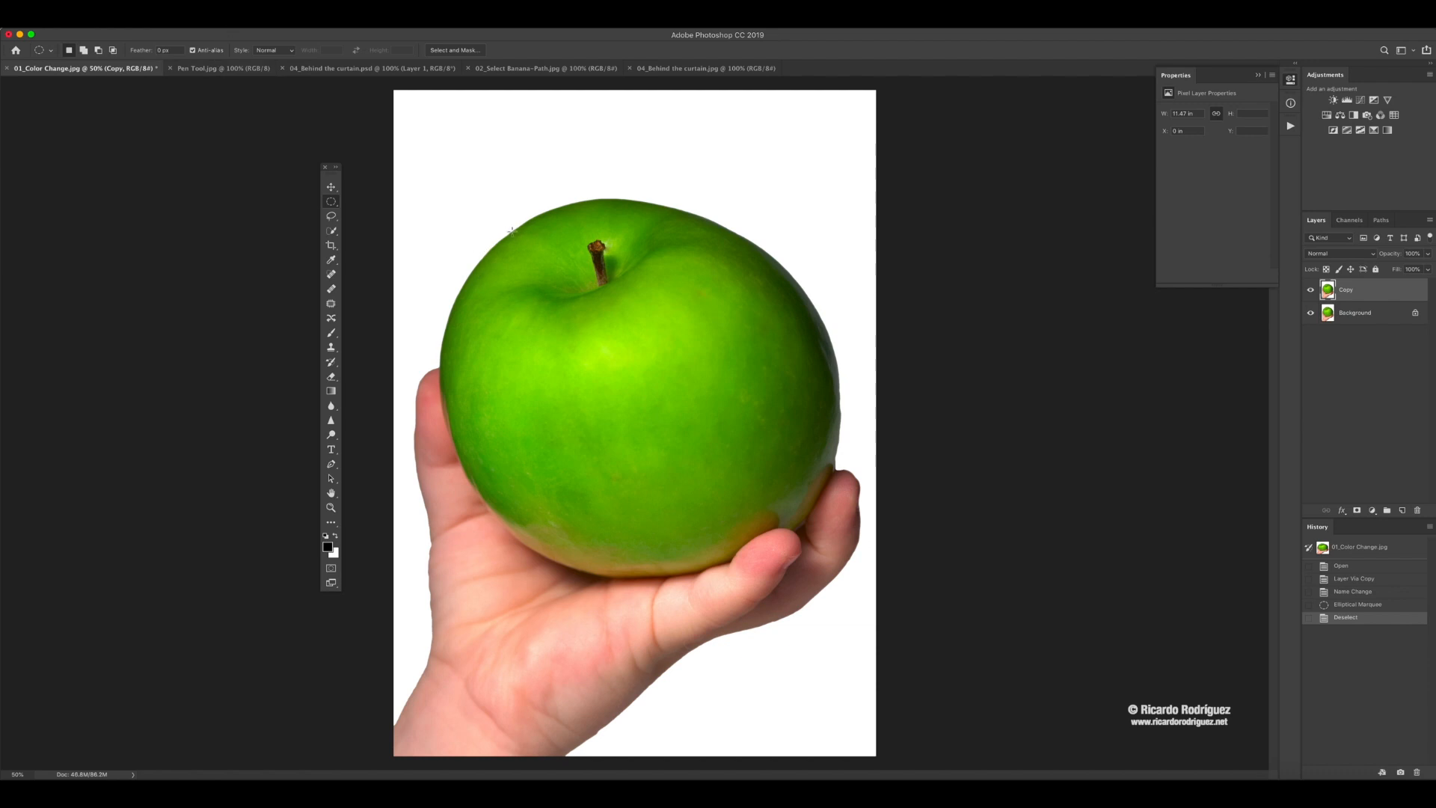
- Try an elliptical selection about 8.8 by 8.6 in around the apple, starting at its upper-left edge, and deselect it
{"action": "left_click_drag", "start_coordinate": [510, 230], "coordinate": [841, 536]}
{"action": "mouse_move", "coordinate": [793, 576]}
{"action": "left_mouse_down"}
{"action": "mouse_move", "coordinate": [787, 556]}
{"action": "mouse_move", "coordinate": [795, 577]}
{"action": "mouse_move", "coordinate": [872, 523]}
{"action": "mouse_move", "coordinate": [801, 567]}
{"action": "left_mouse_up"}
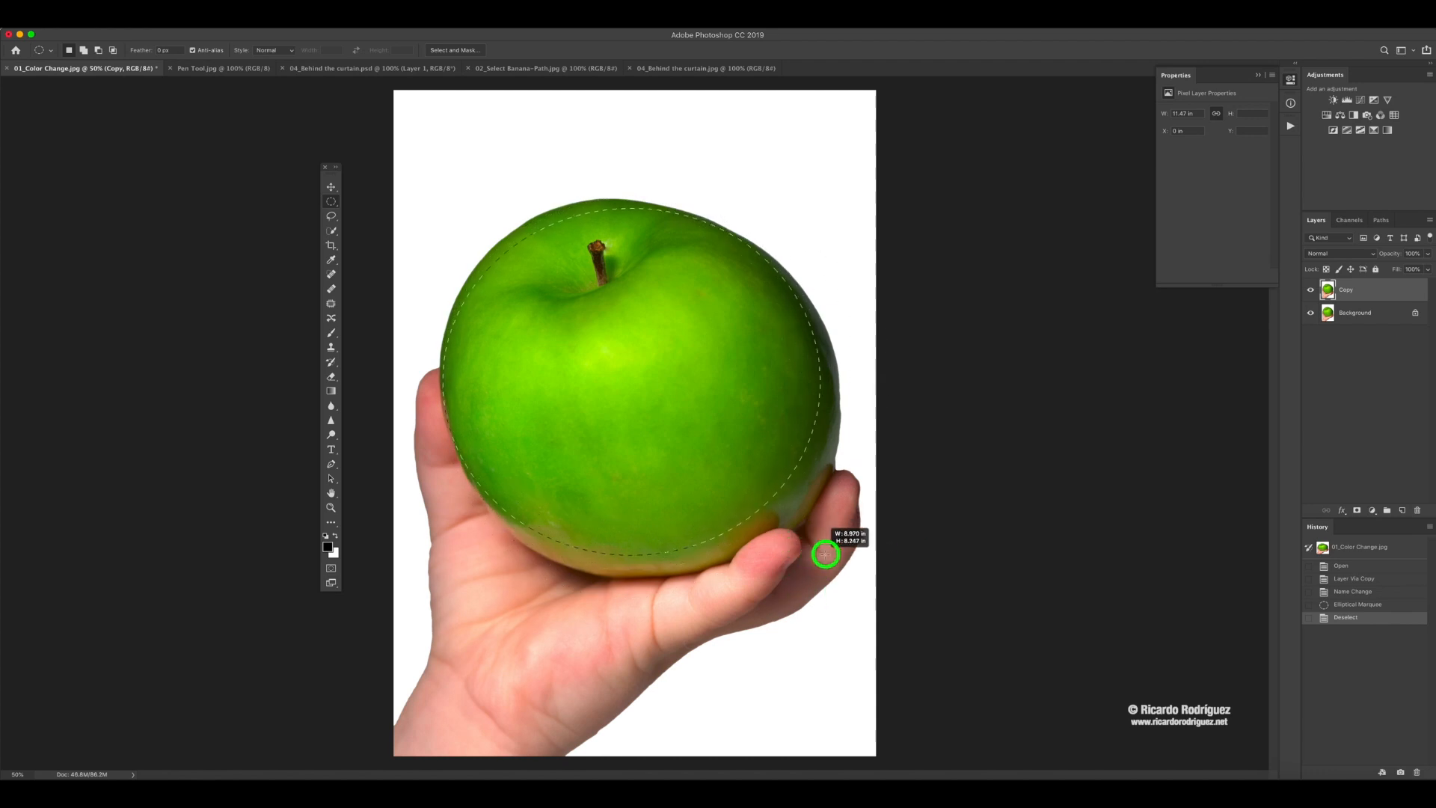
{"action": "mouse_move", "coordinate": [825, 554]}
{"action": "left_mouse_down"}
{"action": "mouse_move", "coordinate": [806, 599]}
{"action": "mouse_move", "coordinate": [838, 573]}
{"action": "left_mouse_up"}
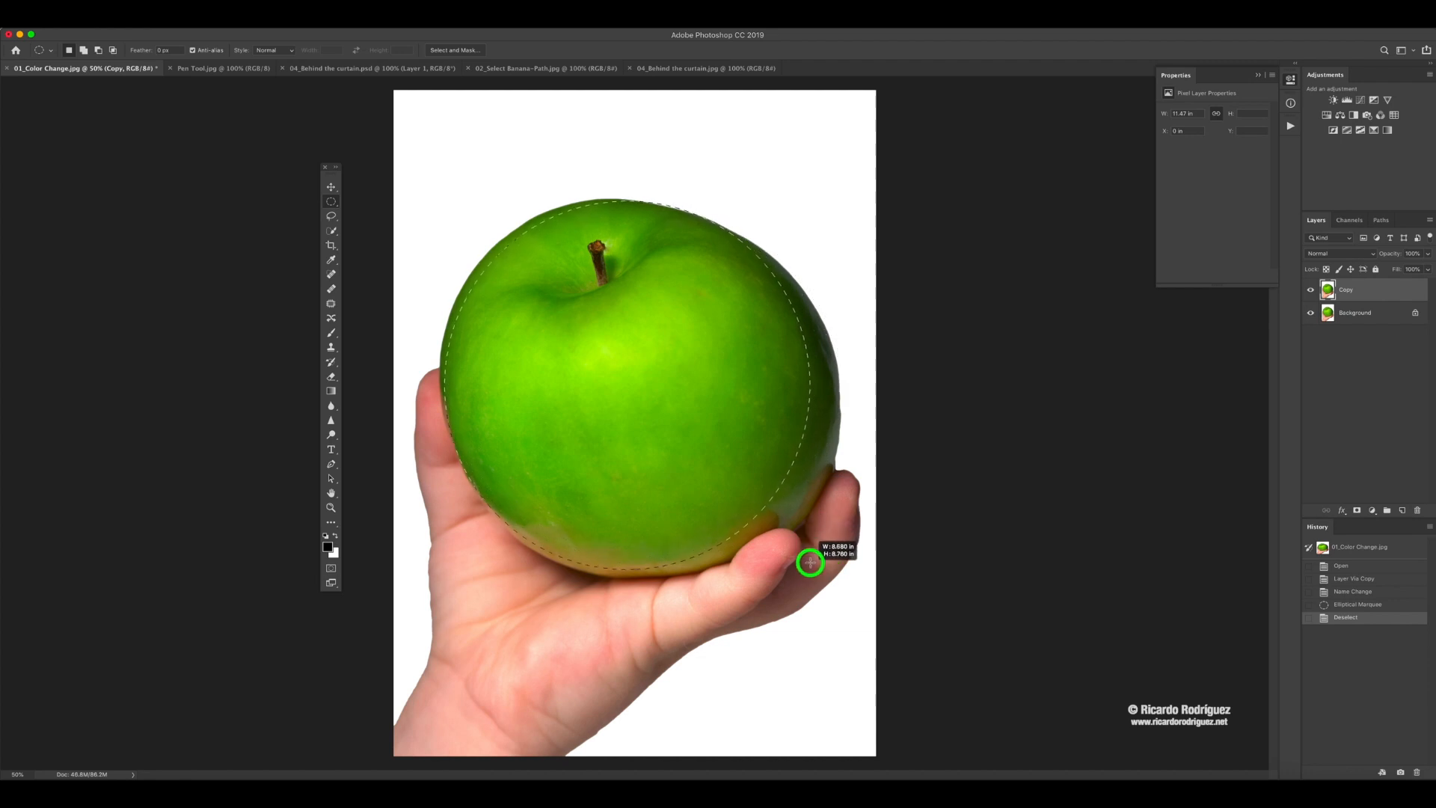
{"action": "left_click_drag", "start_coordinate": [811, 563], "coordinate": [810, 563]}
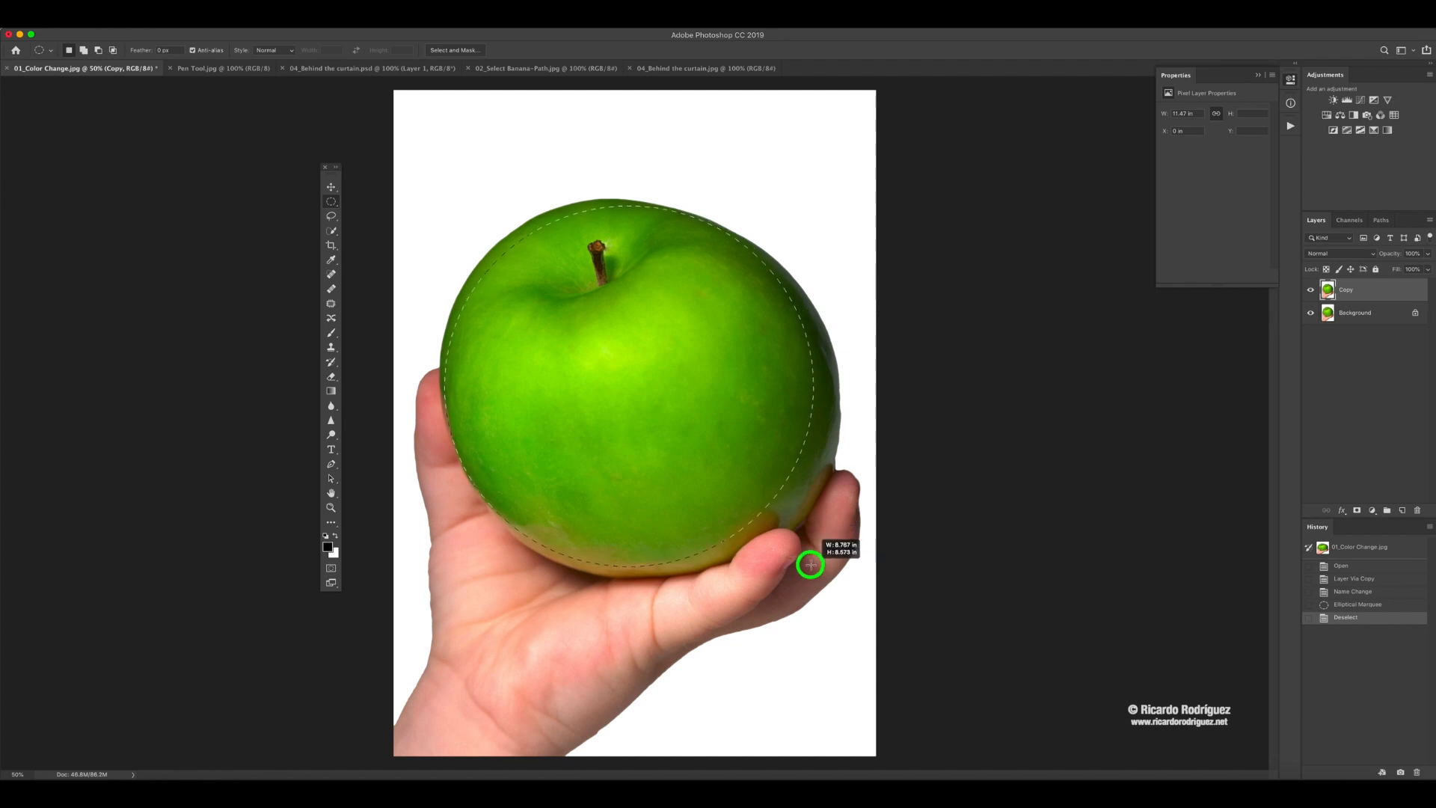
{"action": "left_click_drag", "start_coordinate": [814, 564], "coordinate": [814, 567]}
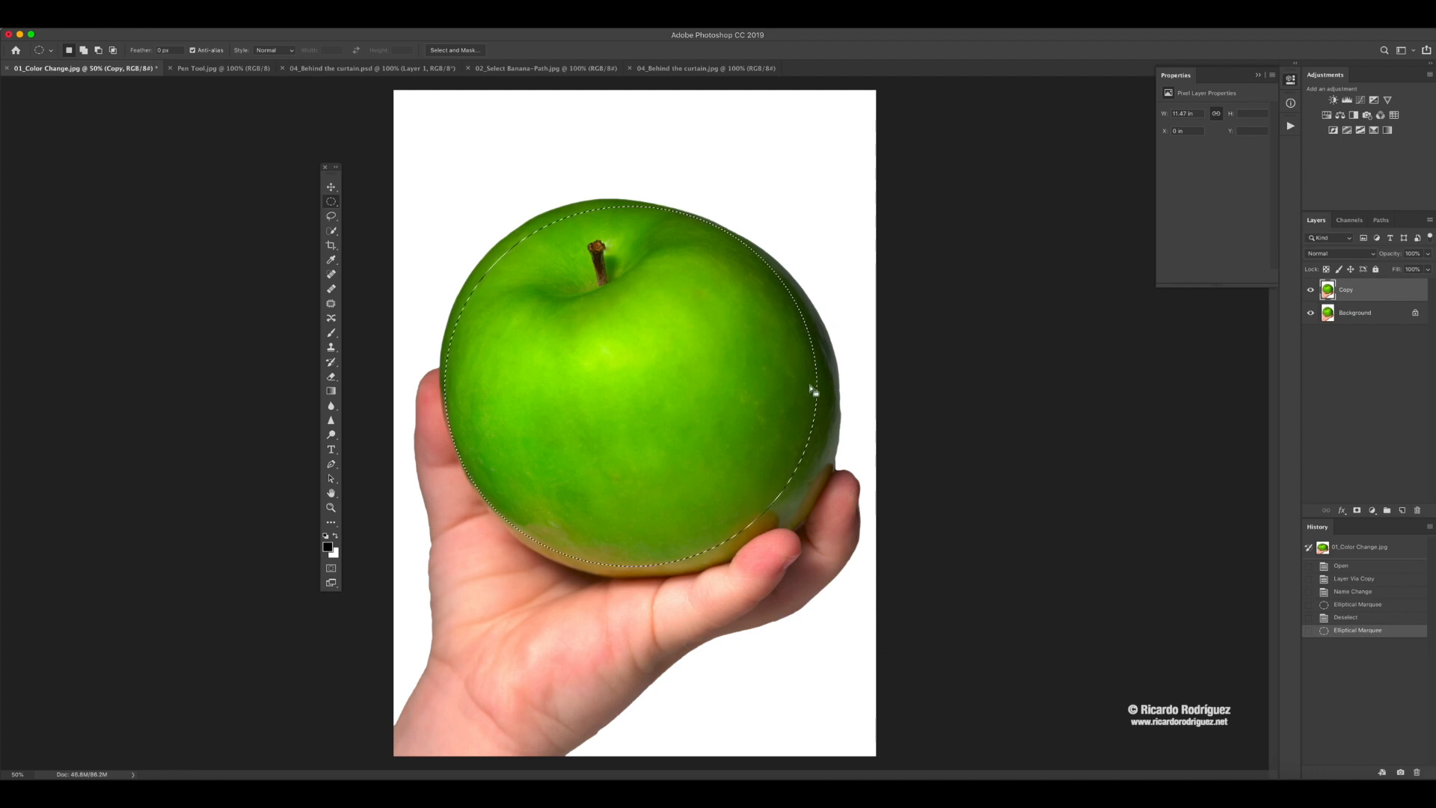
{"action": "left_click", "coordinate": [639, 220]}
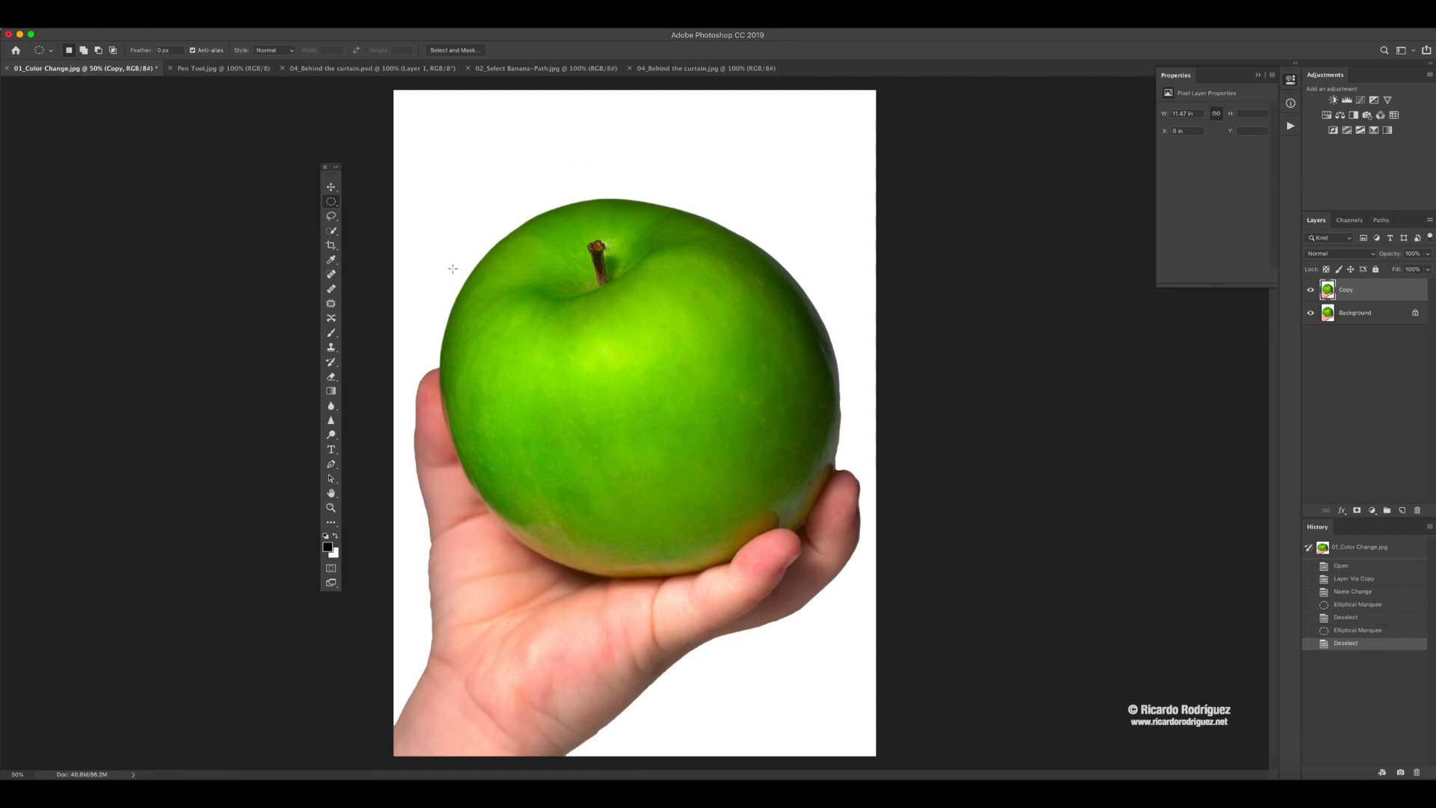
- Select most of the apple with an ellipse about 8.8 in wide and copy it from the Copy layer to a new layer
{"action": "left_click_drag", "start_coordinate": [449, 204], "coordinate": [819, 567]}
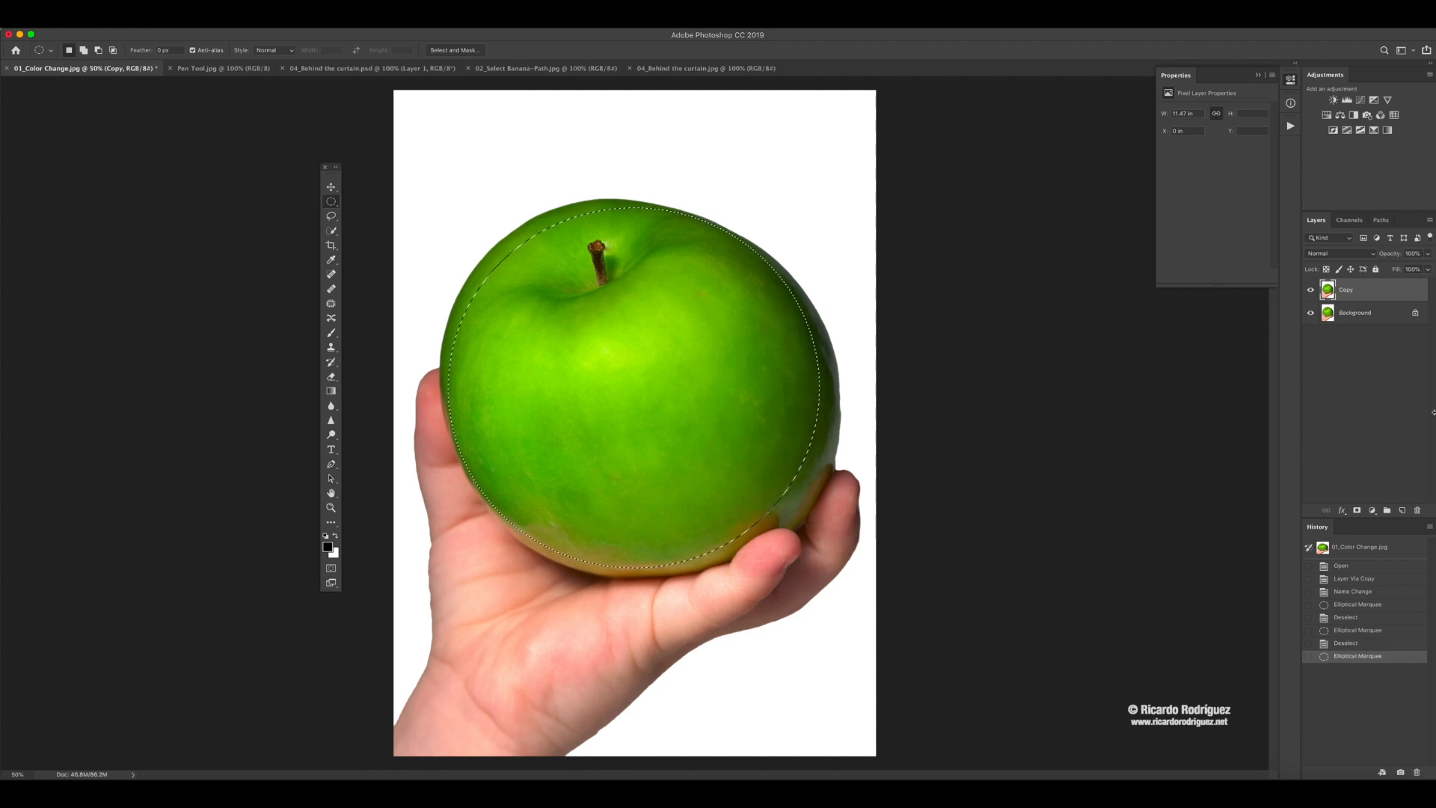
{"action": "left_click", "coordinate": [1372, 295]}
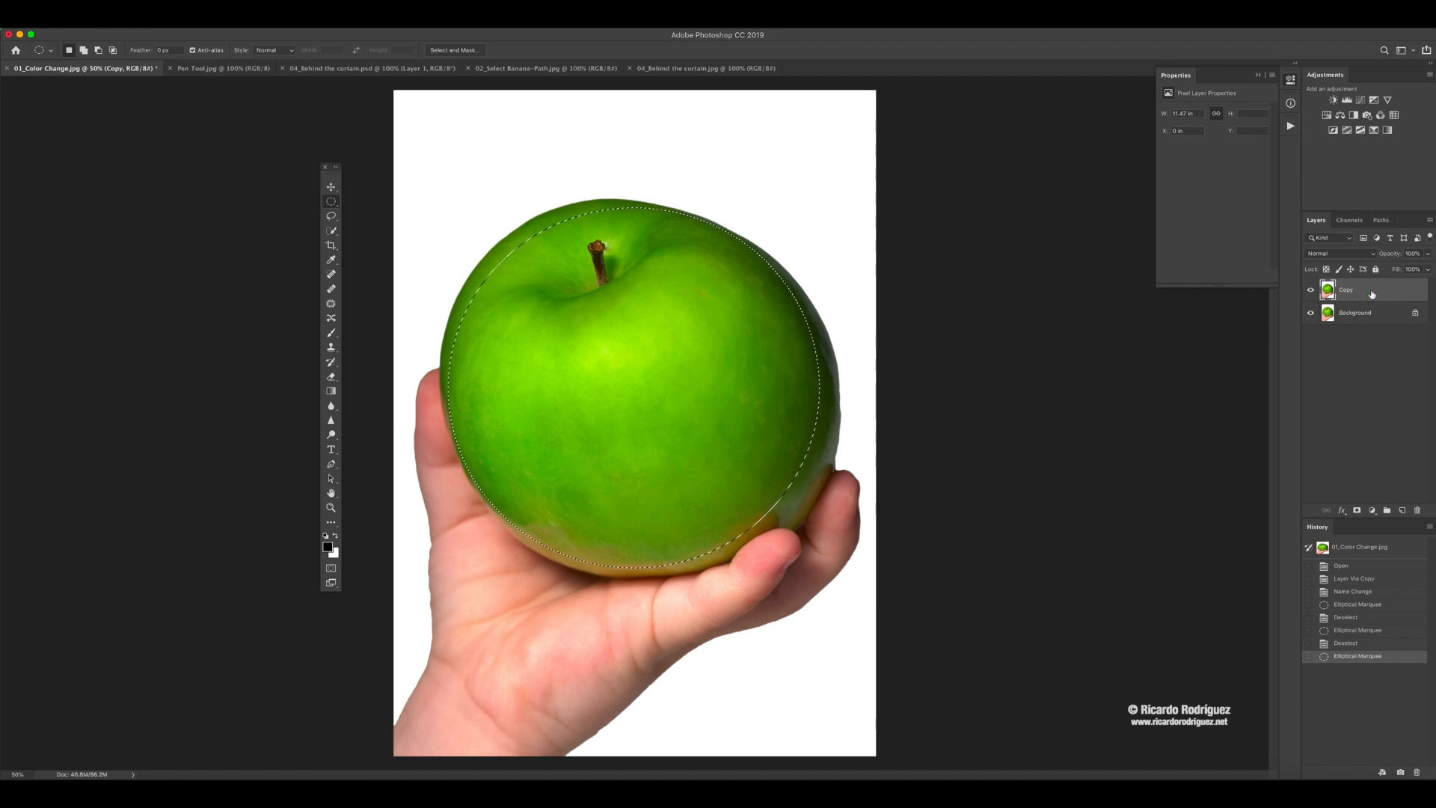
{"action": "key", "text": "super+j"}
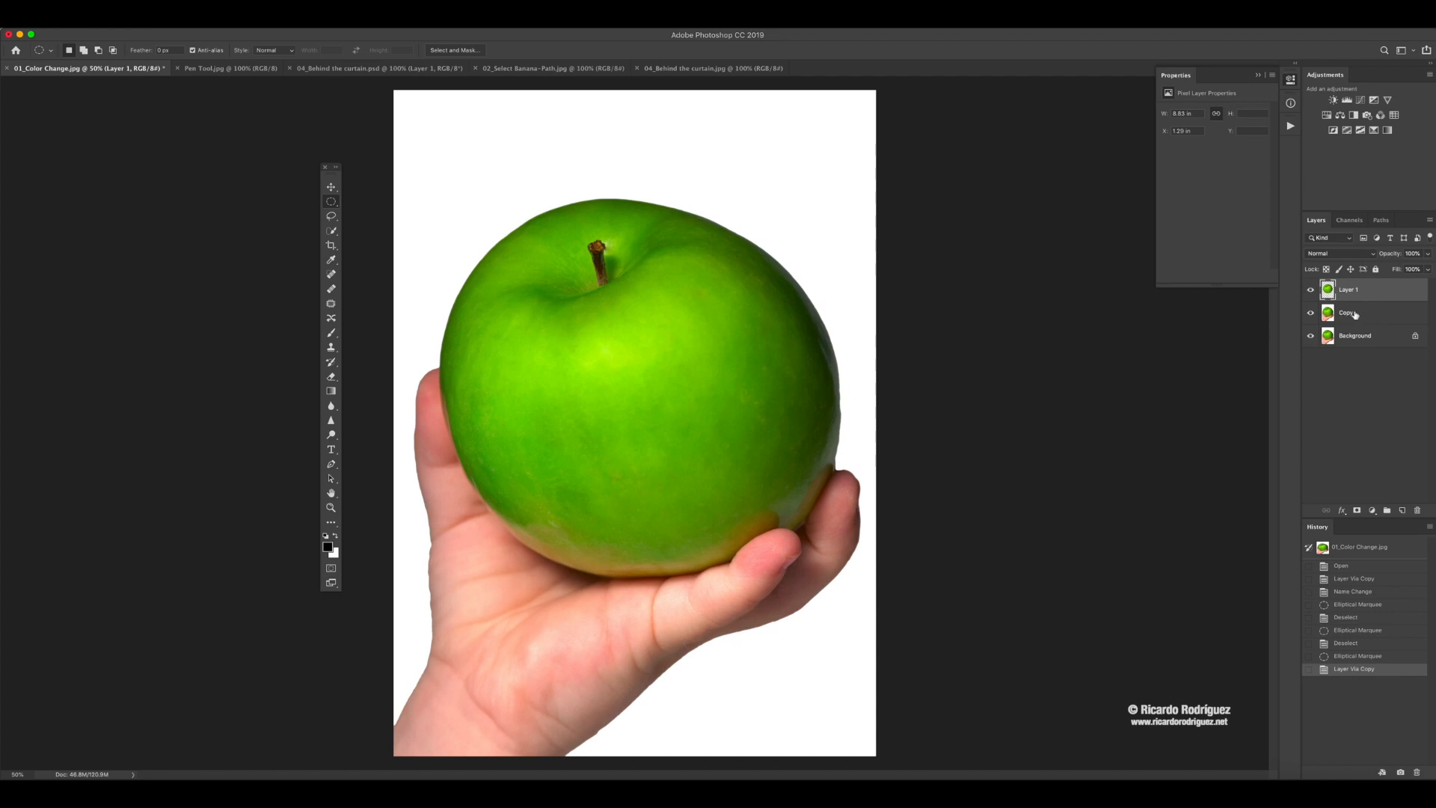
- Toggle the layers' visibility to compare the cut-out apple with the full image, leaving only the cut-out layer shown
{"action": "left_click", "coordinate": [1309, 313]}
{"action": "left_click", "coordinate": [1310, 336]}
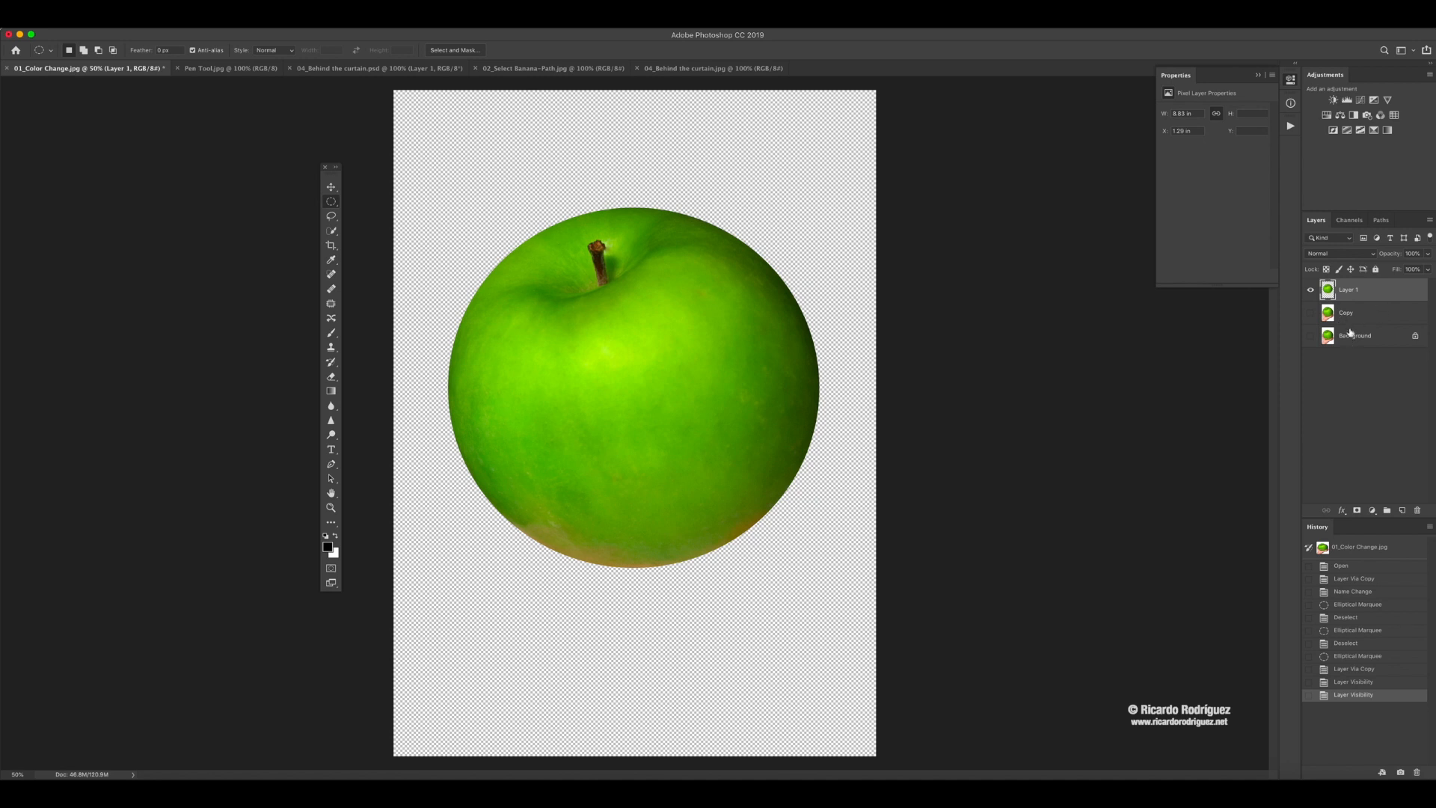
{"action": "left_click", "coordinate": [1311, 312]}
{"action": "left_click", "coordinate": [1311, 336]}
{"action": "left_click", "coordinate": [1310, 290]}
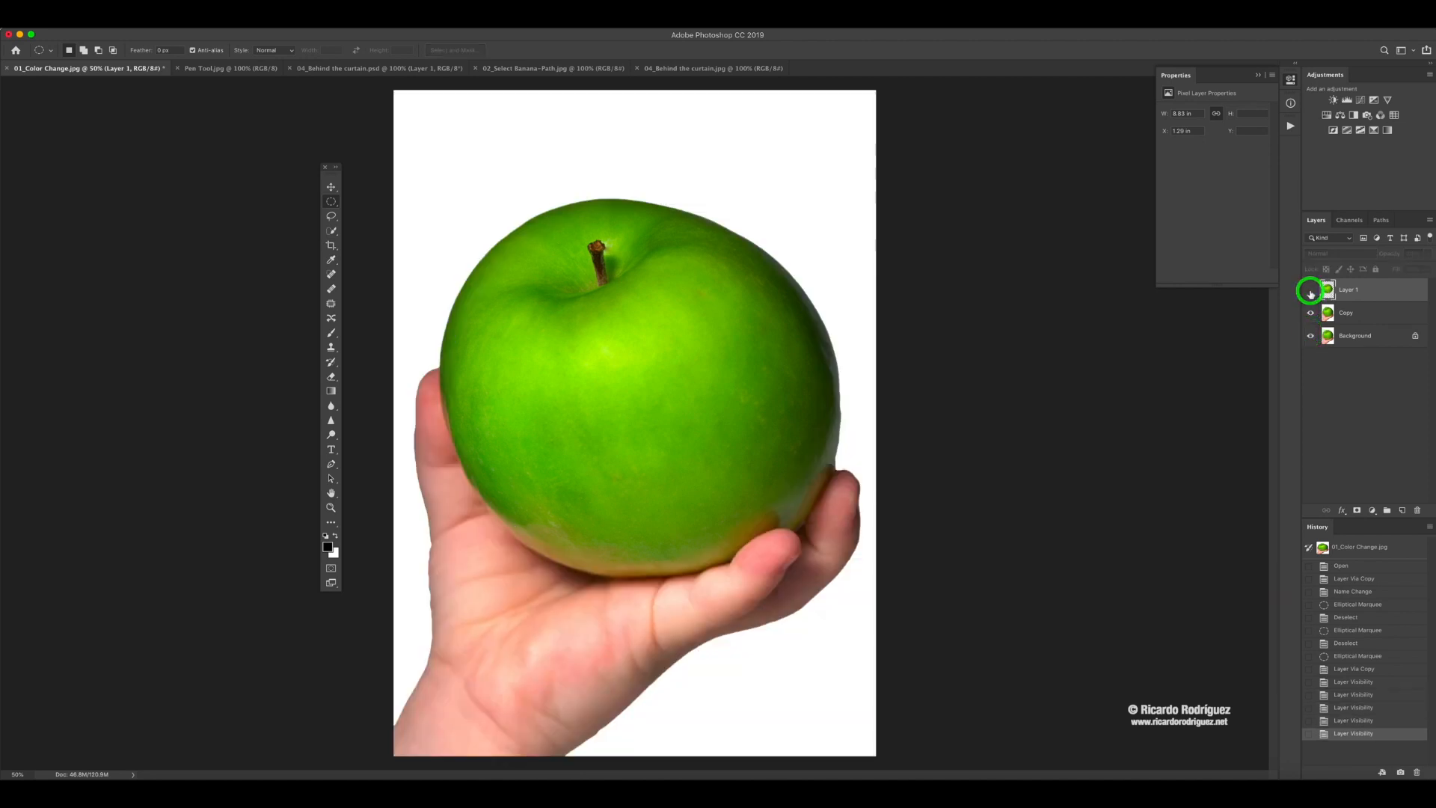
{"action": "left_click", "coordinate": [1311, 291]}
{"action": "left_click", "coordinate": [1312, 314]}
{"action": "left_click", "coordinate": [1310, 336]}
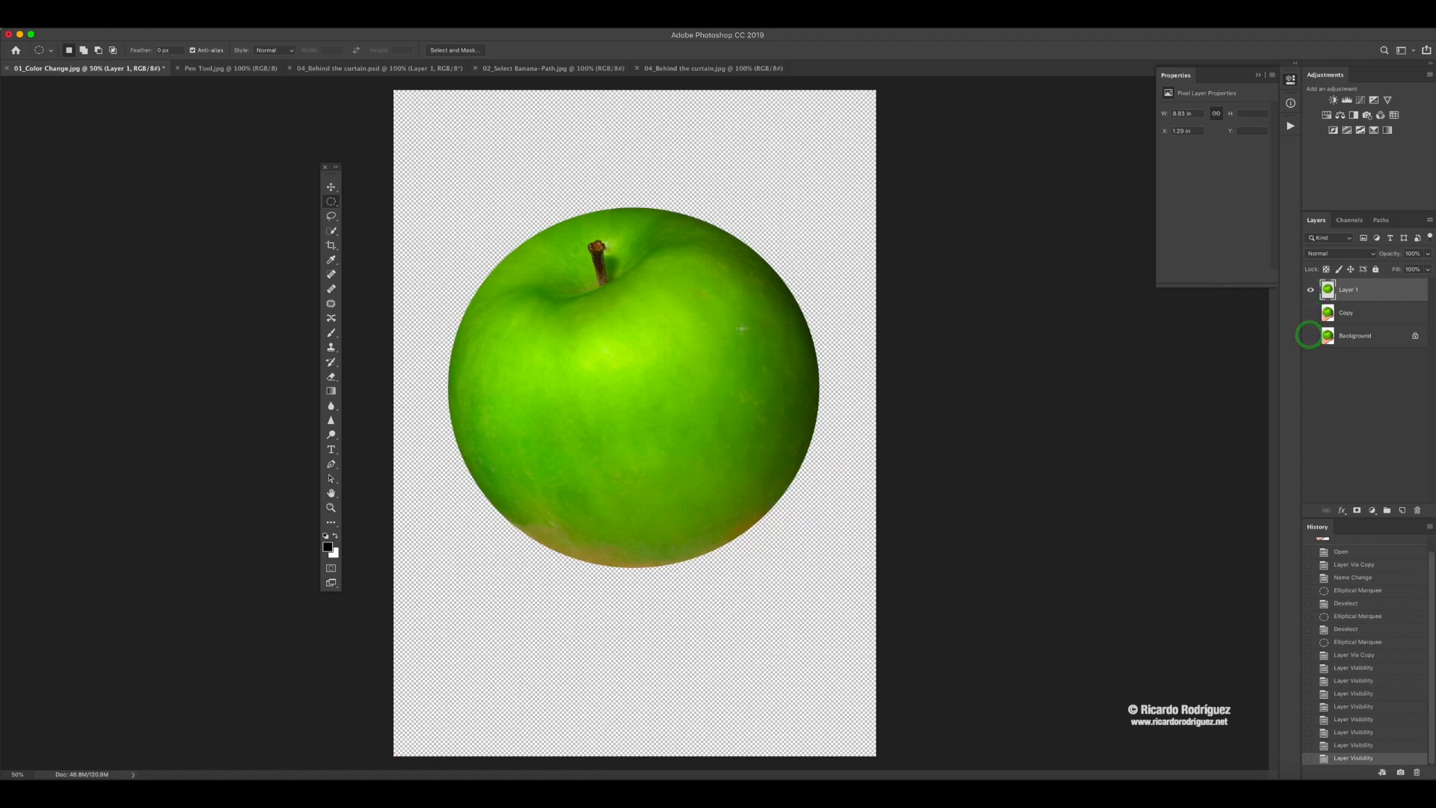
- Move the cut-out apple up and to the right, with the Copy and Background layers shown again beneath it
{"action": "left_click", "coordinate": [331, 187]}
{"action": "left_click_drag", "start_coordinate": [551, 311], "coordinate": [604, 178]}
{"action": "left_click", "coordinate": [1311, 313]}
{"action": "left_click", "coordinate": [1310, 336]}
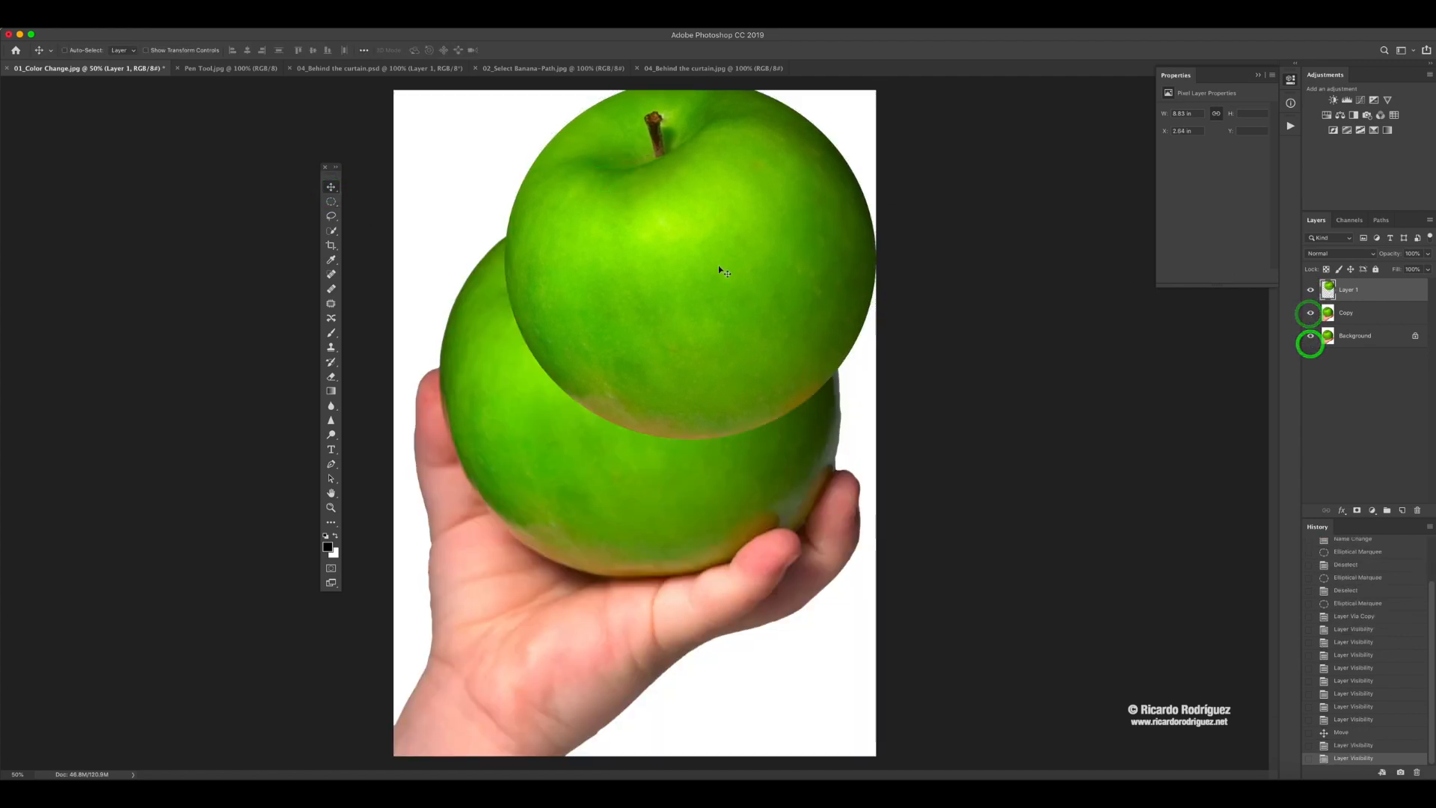
{"action": "left_click_drag", "start_coordinate": [758, 294], "coordinate": [710, 348]}
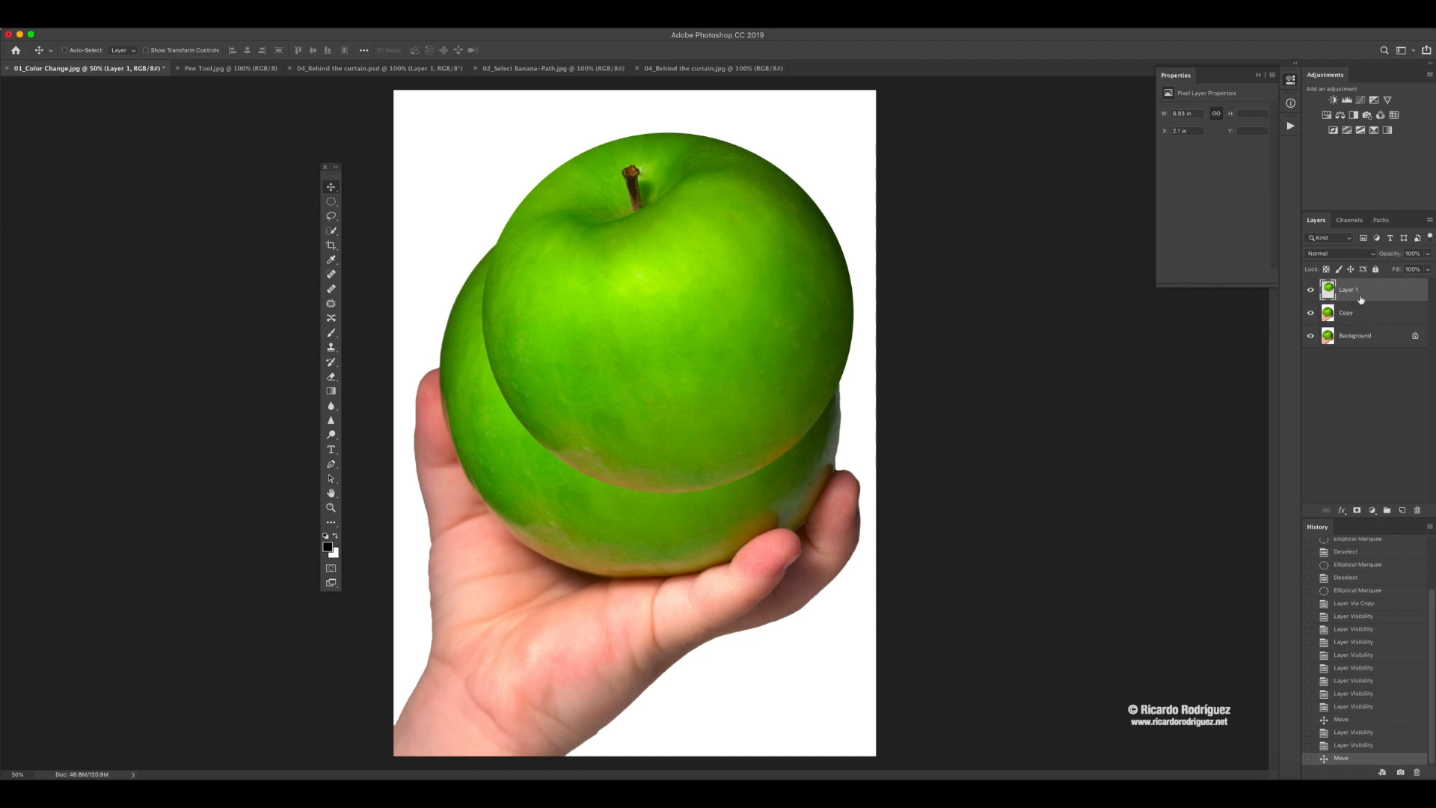
- Revert the document to the state of the last elliptical selection, undoing the layer copy and moves
{"action": "key", "text": "super+alt+z"}
{"action": "key", "text": "super+alt+z"}
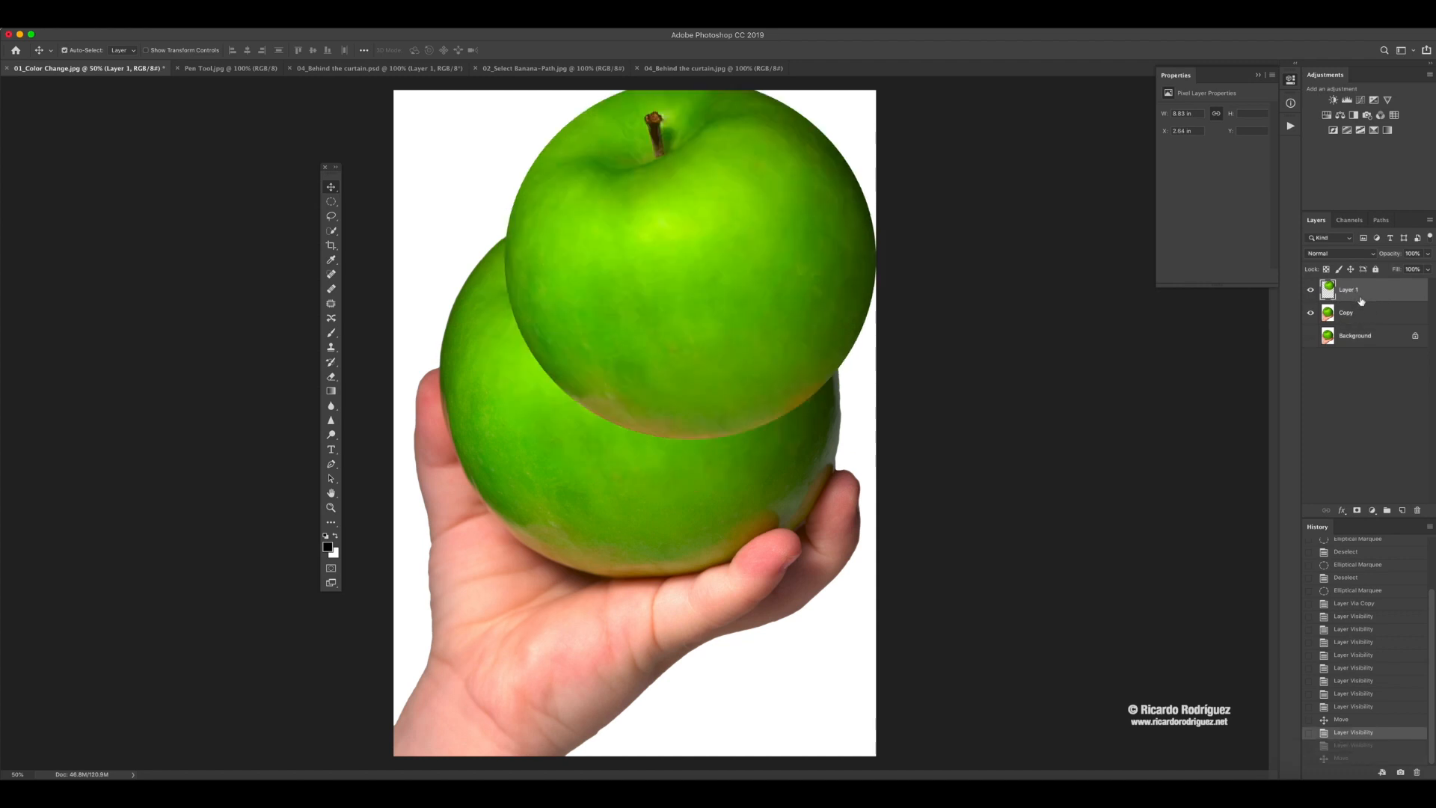
{"action": "left_click", "coordinate": [1350, 593]}
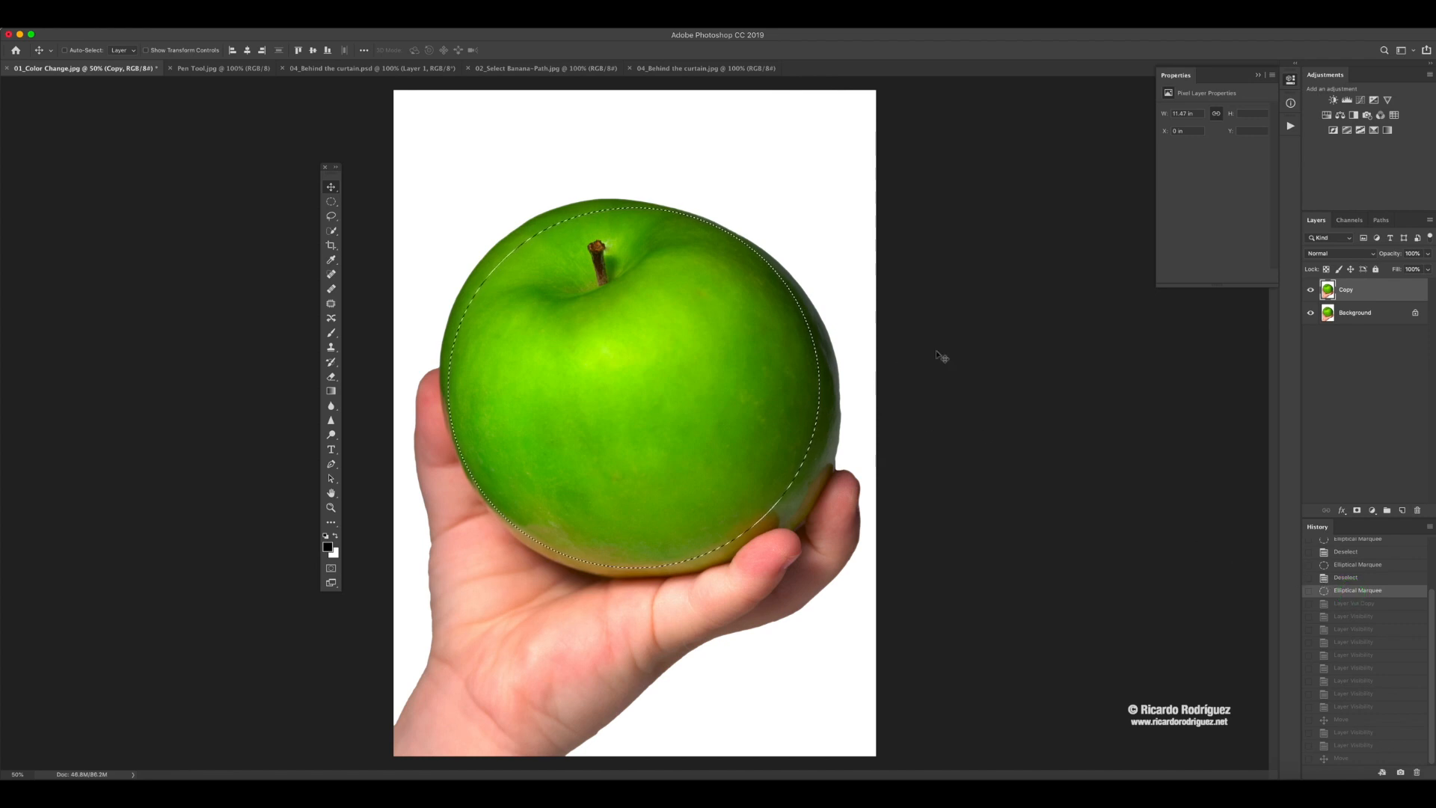
- Try shifting the selected apple's hue to magenta and orange with a Hue/Saturation adjustment layer, and delete that layer
{"action": "left_click", "coordinate": [1326, 116]}
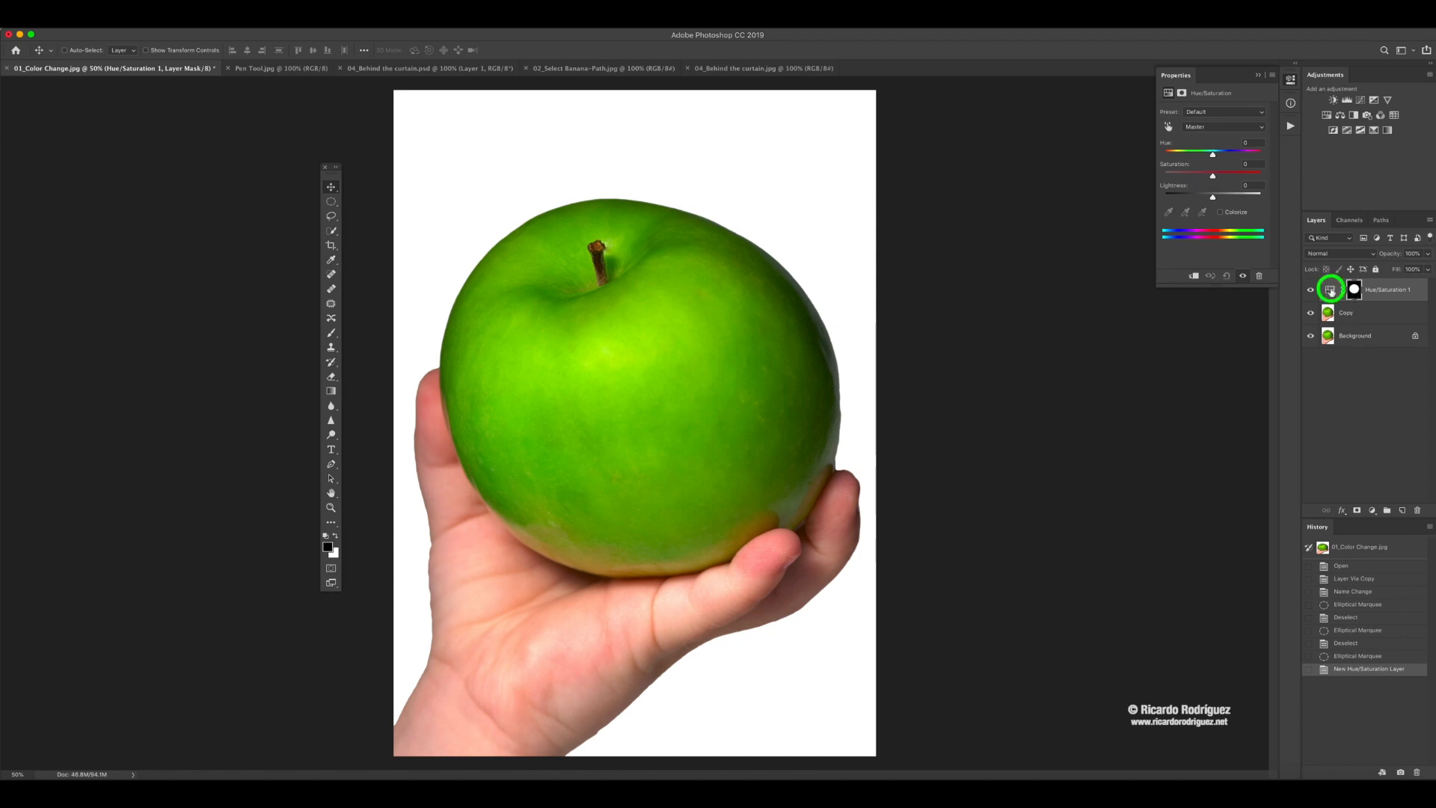
{"action": "left_click", "coordinate": [1330, 290]}
{"action": "left_click_drag", "start_coordinate": [1214, 156], "coordinate": [1177, 155]}
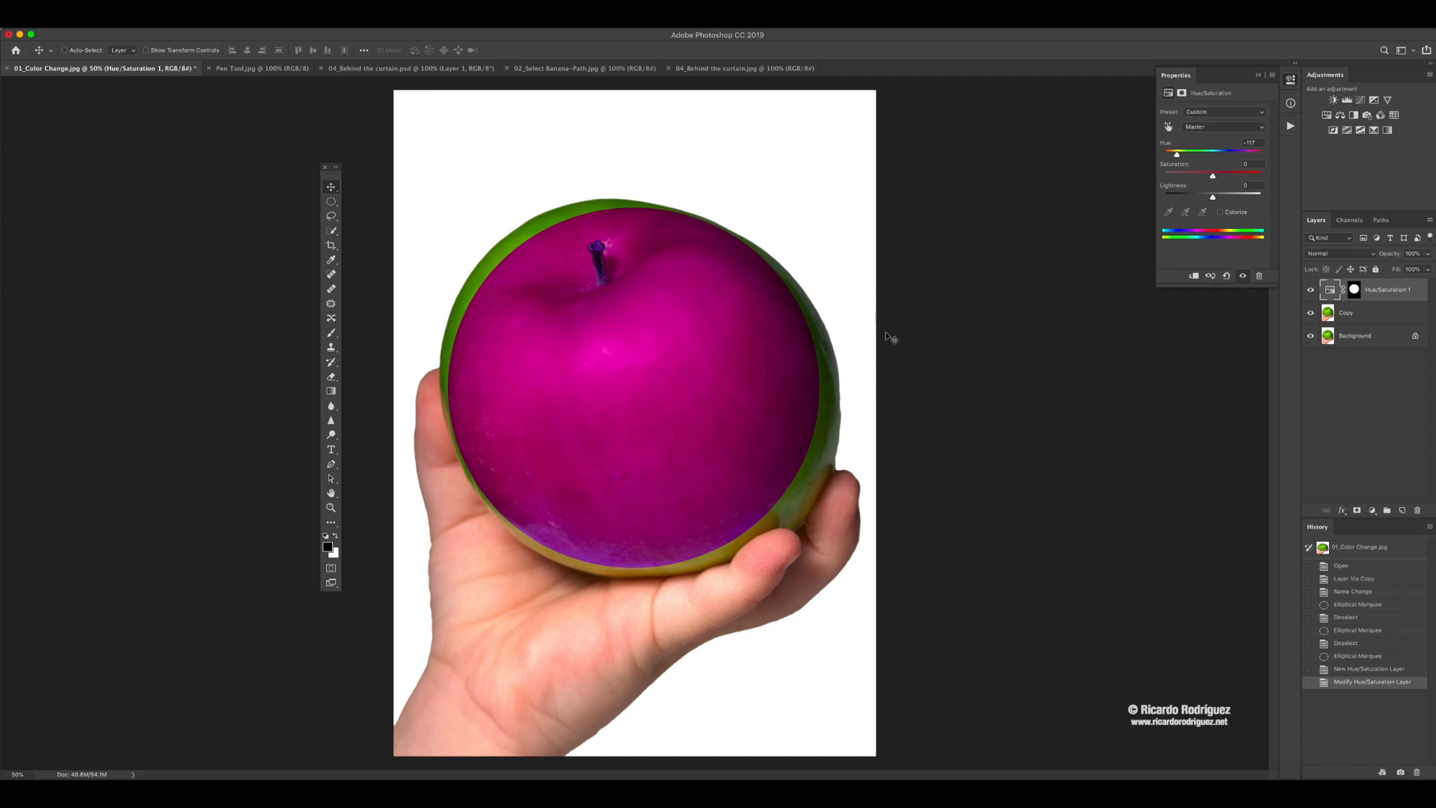
{"action": "mouse_move", "coordinate": [1179, 153]}
{"action": "left_mouse_down"}
{"action": "mouse_move", "coordinate": [1218, 156]}
{"action": "mouse_move", "coordinate": [1195, 155]}
{"action": "left_mouse_up"}
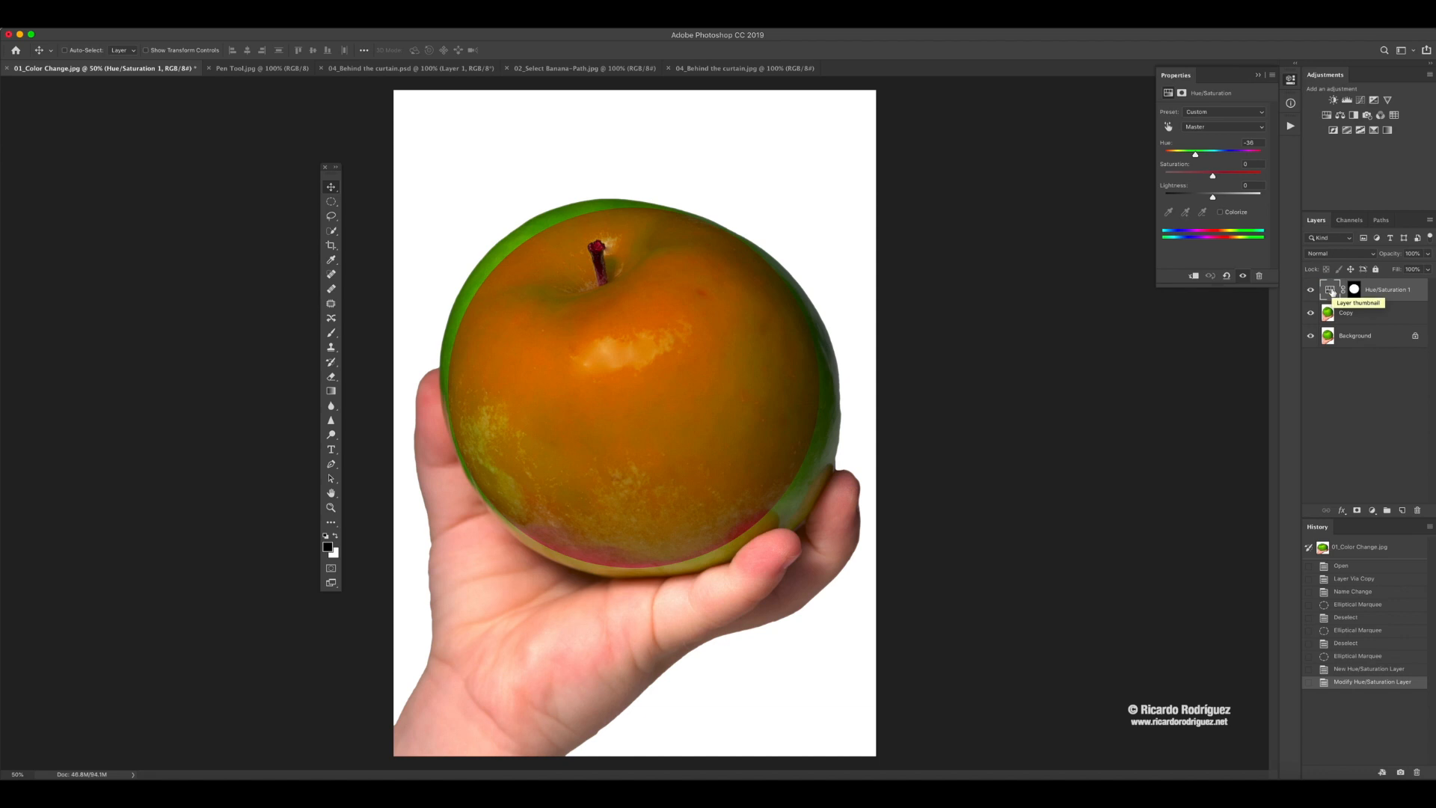
{"action": "key", "text": "Delete"}
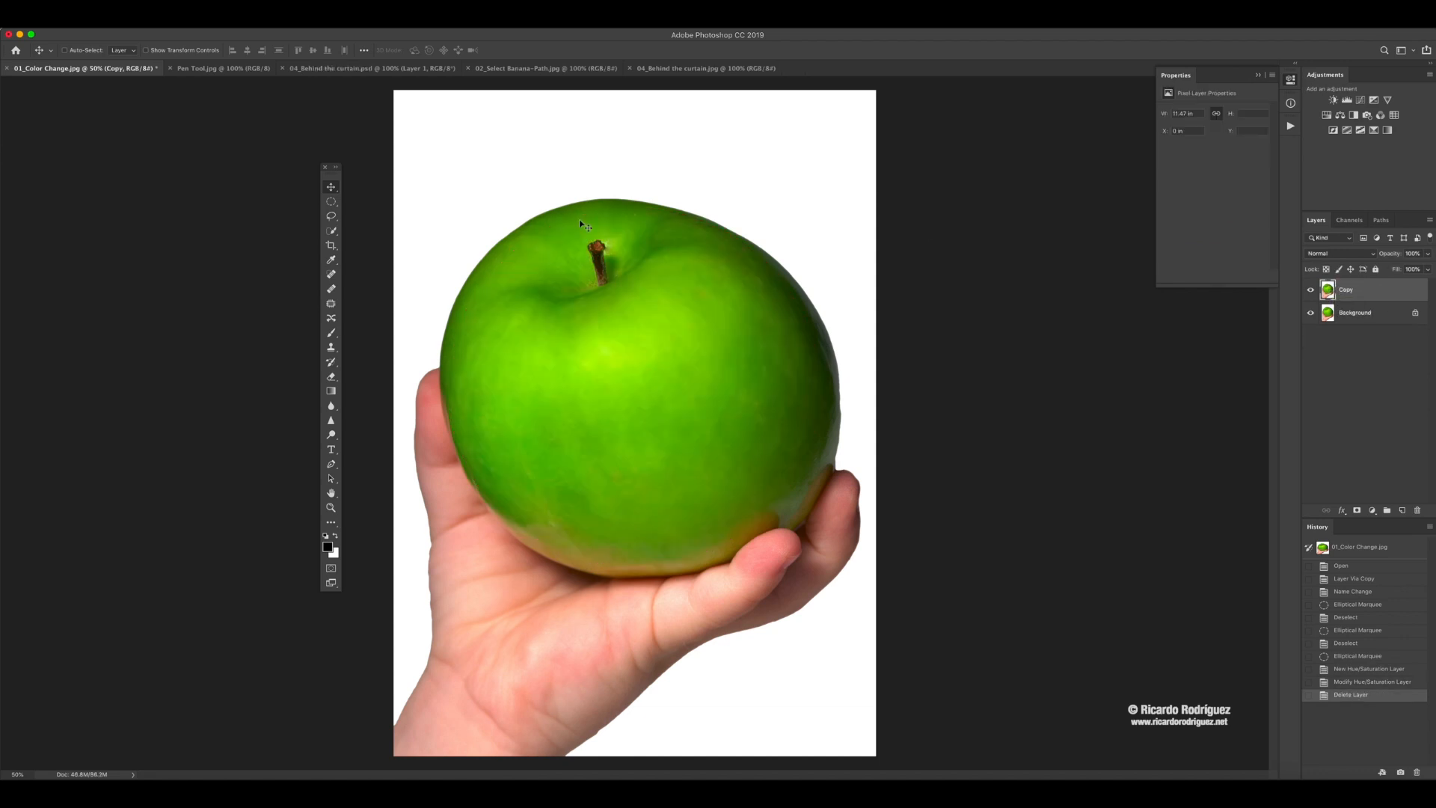
- Select a square area about 4.4 in wide in the middle of the apple with the Rectangular Marquee tool
{"action": "left_click_drag", "start_coordinate": [330, 201], "coordinate": [372, 203]}
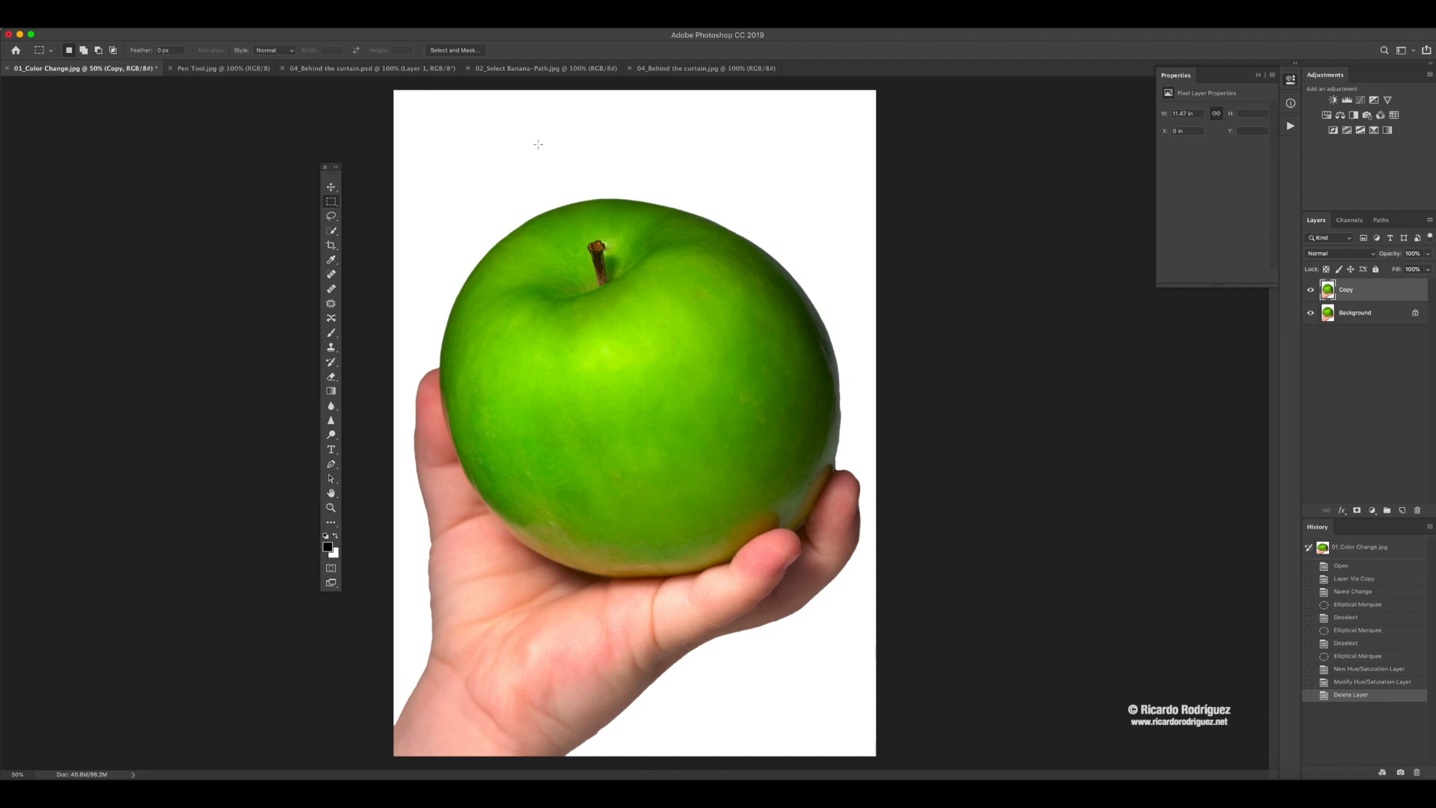
{"action": "left_click_drag", "start_coordinate": [539, 148], "coordinate": [718, 306]}
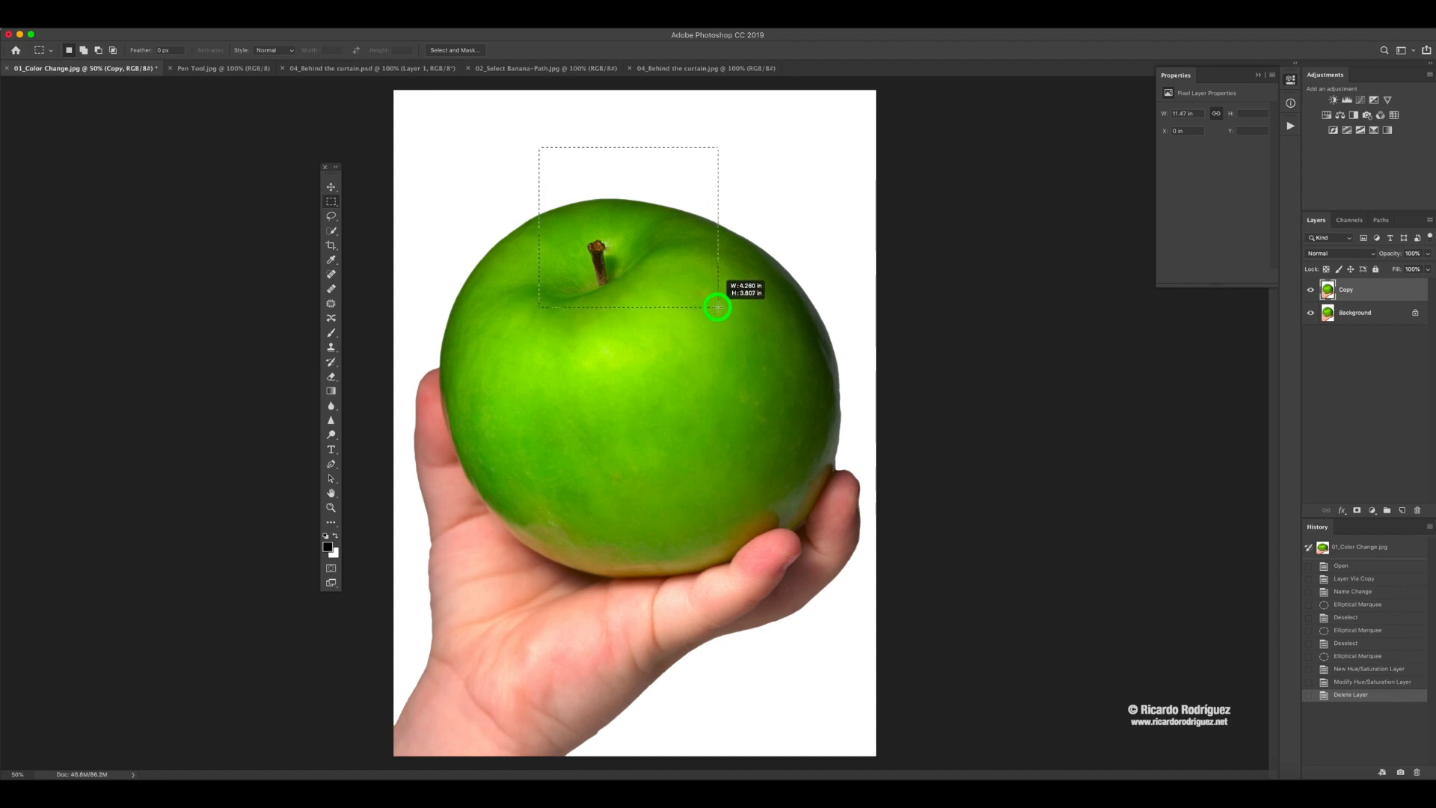
{"action": "key", "text": "shift"}
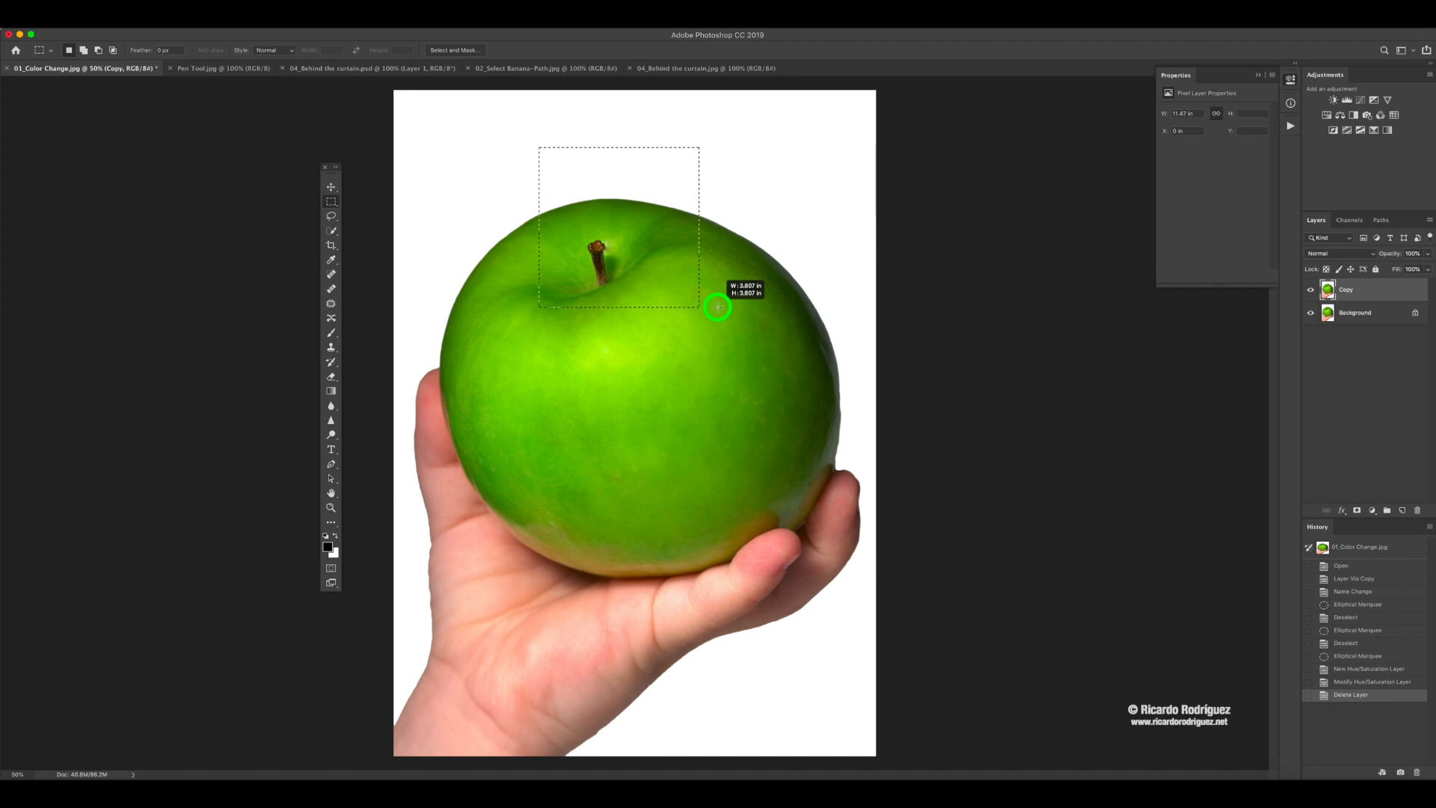
{"action": "left_click_drag", "start_coordinate": [718, 306], "coordinate": [707, 538]}
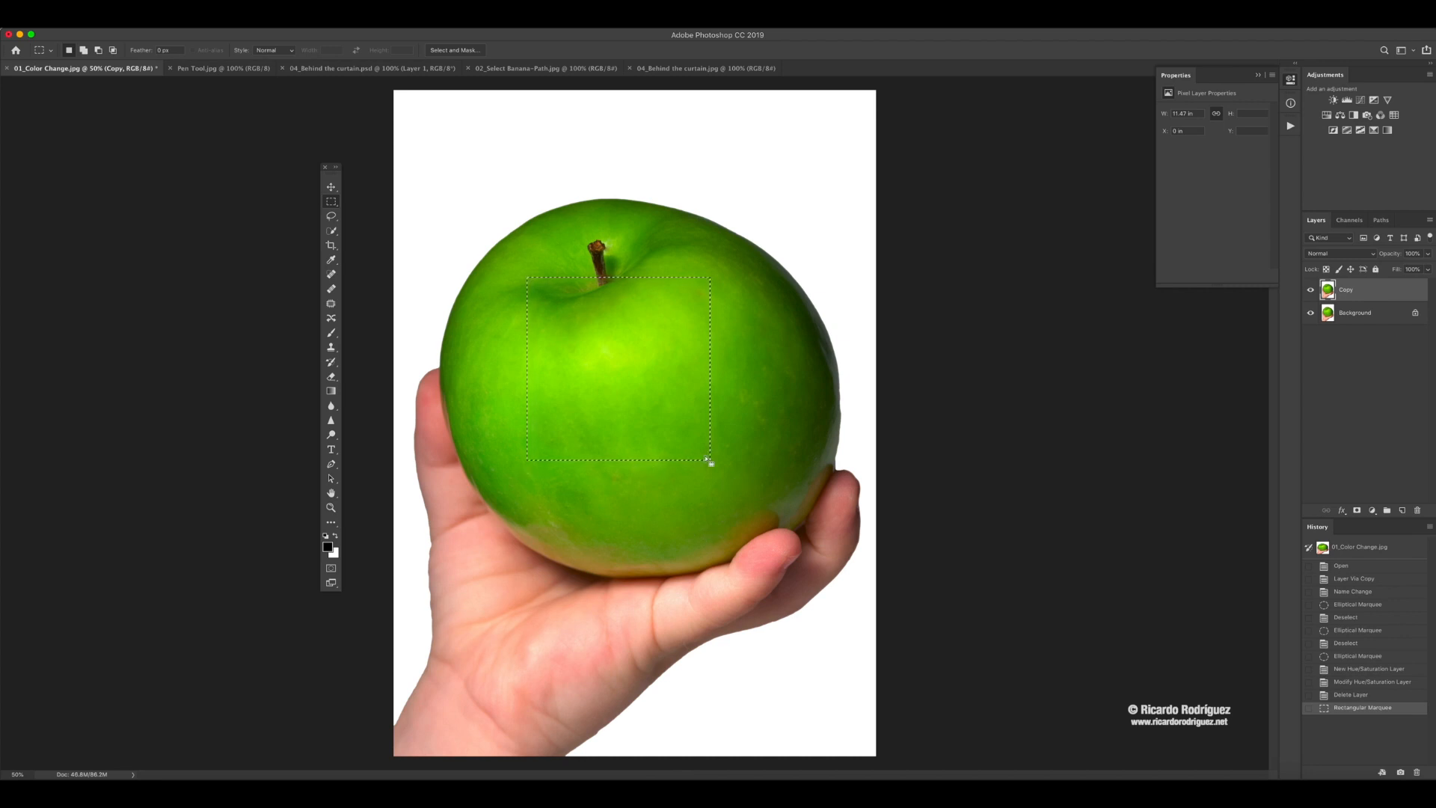
- Copy the square selection to a new layer and hide the Copy and Background layers to view it alone
{"action": "key", "text": "ctrl+j"}
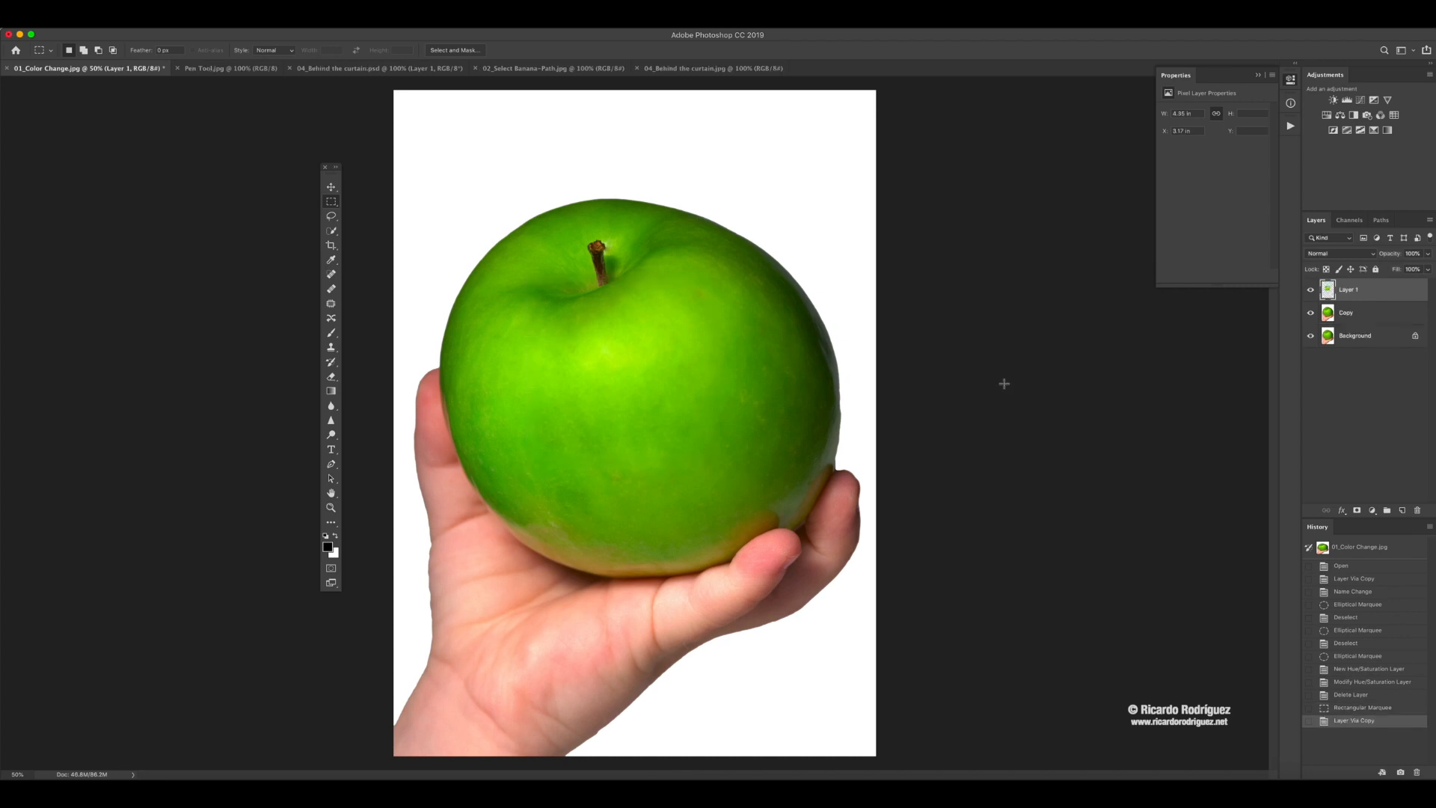
{"action": "left_click", "coordinate": [1310, 312]}
{"action": "left_click", "coordinate": [1310, 334]}
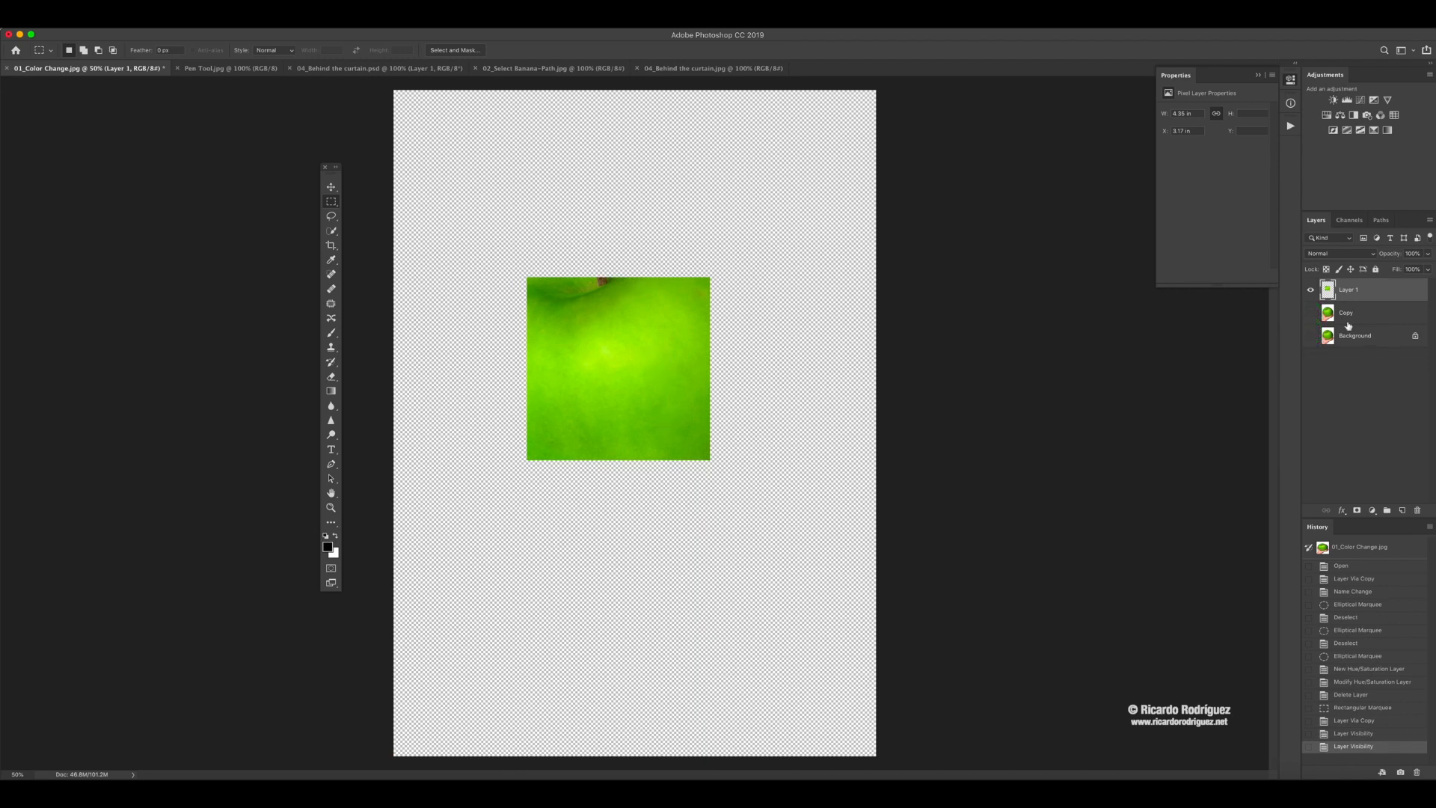
- Show the Copy and Background layers again and delete the layer holding the square apple piece
{"action": "left_click", "coordinate": [1311, 312]}
{"action": "left_click", "coordinate": [1311, 335]}
{"action": "left_click", "coordinate": [1373, 290]}
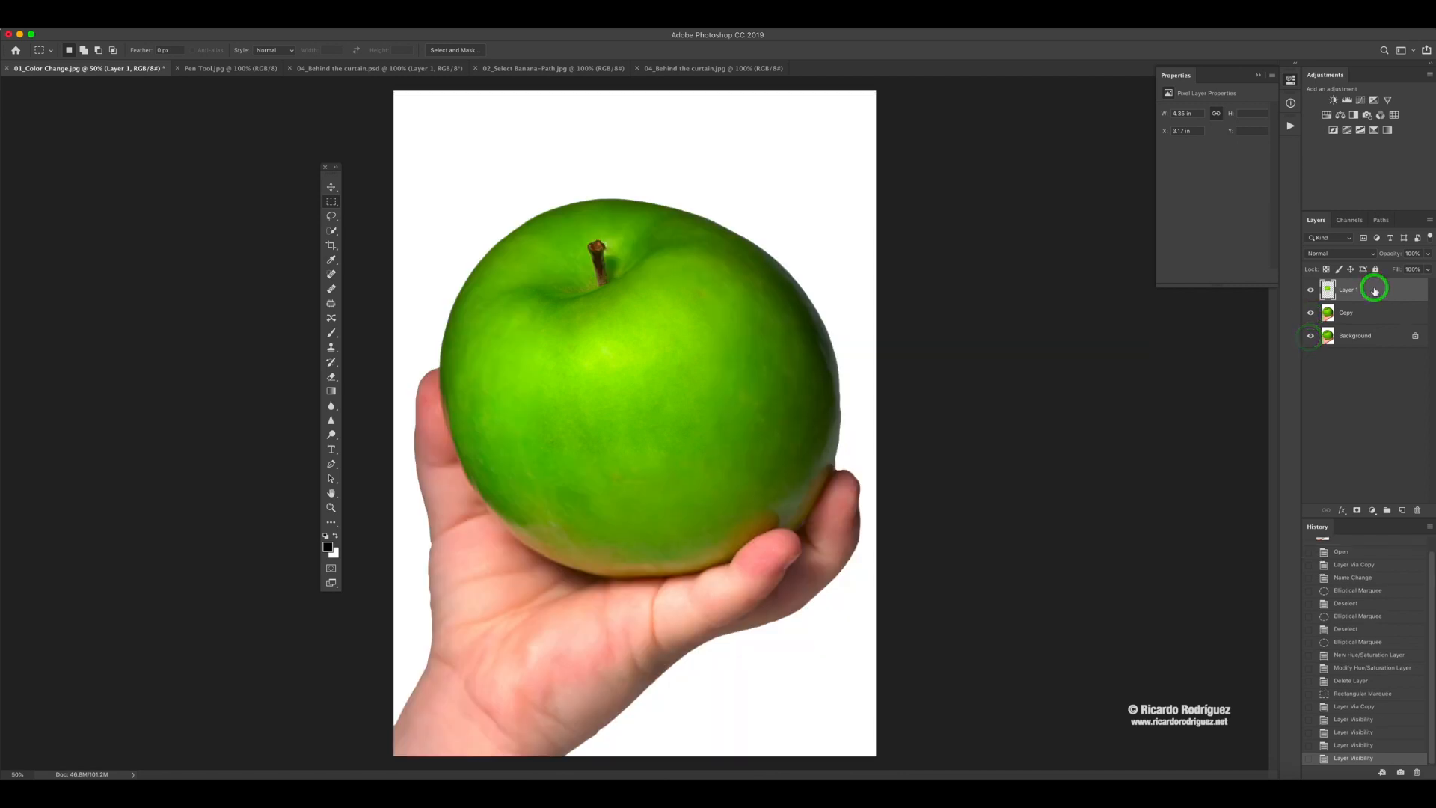
{"action": "key", "text": "Delete"}
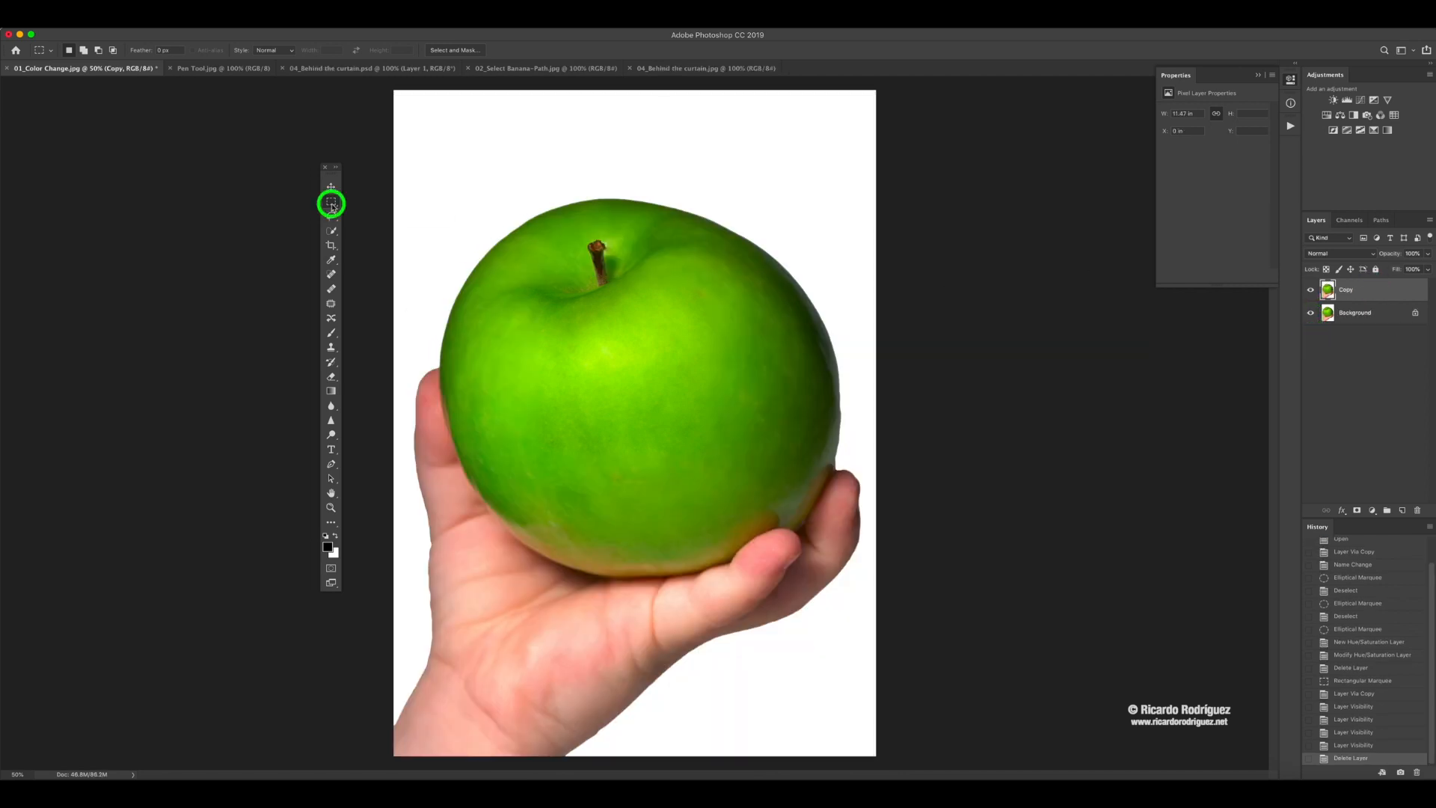
- Try two freehand Lasso selections, one across the apple's right edge and one in its middle, and deselect
{"action": "mouse_move", "coordinate": [331, 206]}
{"action": "left_mouse_down"}
{"action": "mouse_move", "coordinate": [366, 205]}
{"action": "mouse_move", "coordinate": [325, 205]}
{"action": "left_mouse_up"}
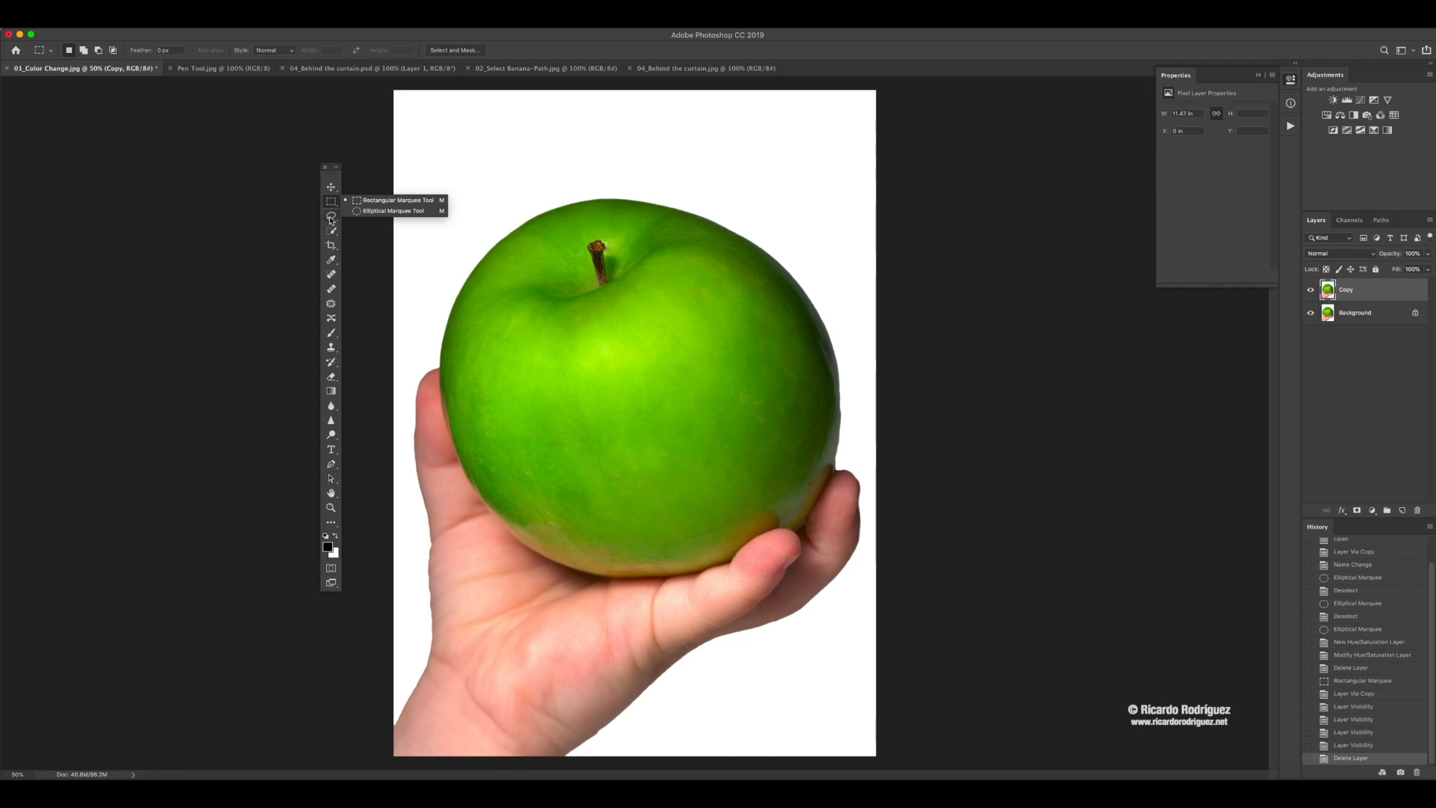
{"action": "left_click", "coordinate": [331, 219]}
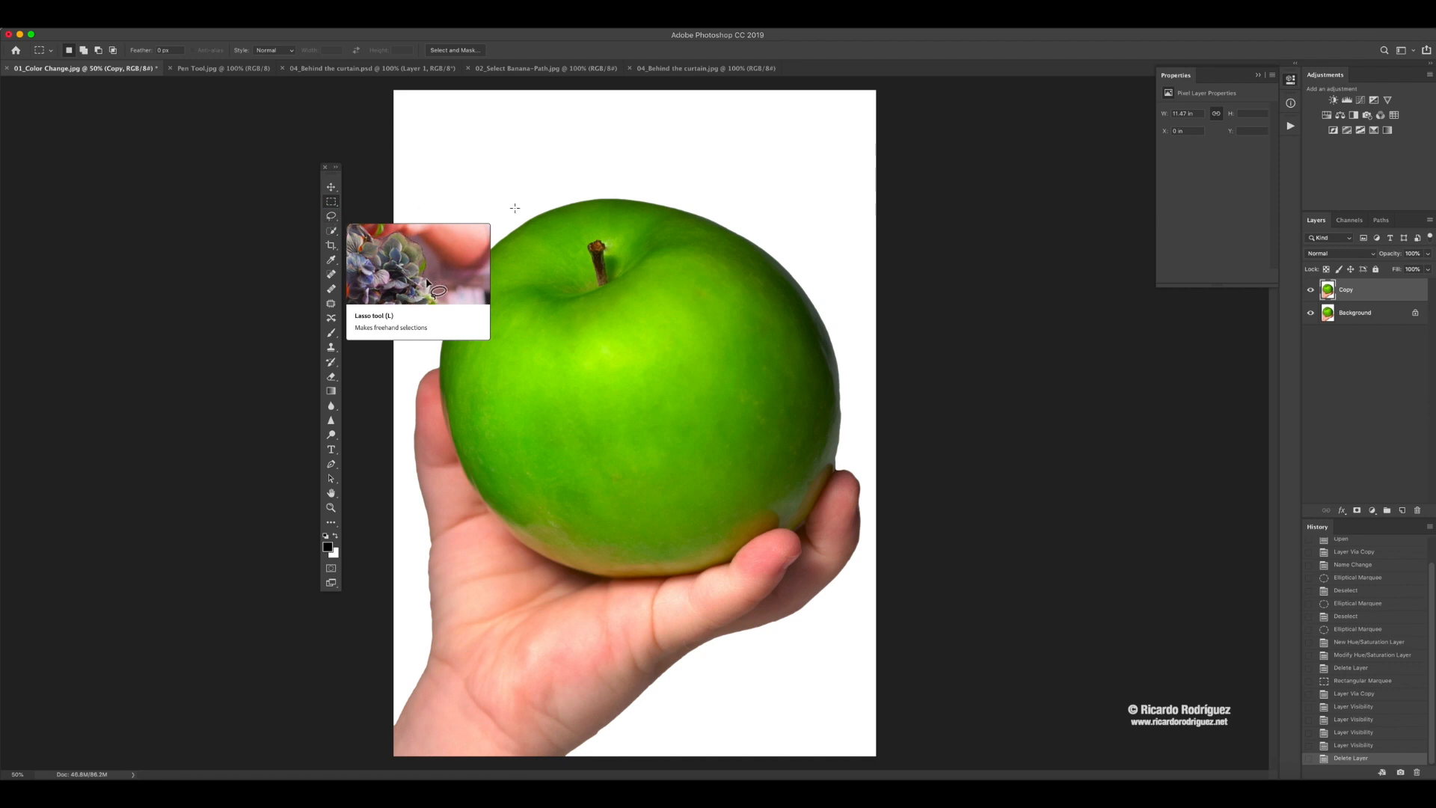
{"action": "left_click", "coordinate": [331, 229]}
{"action": "left_click", "coordinate": [331, 216]}
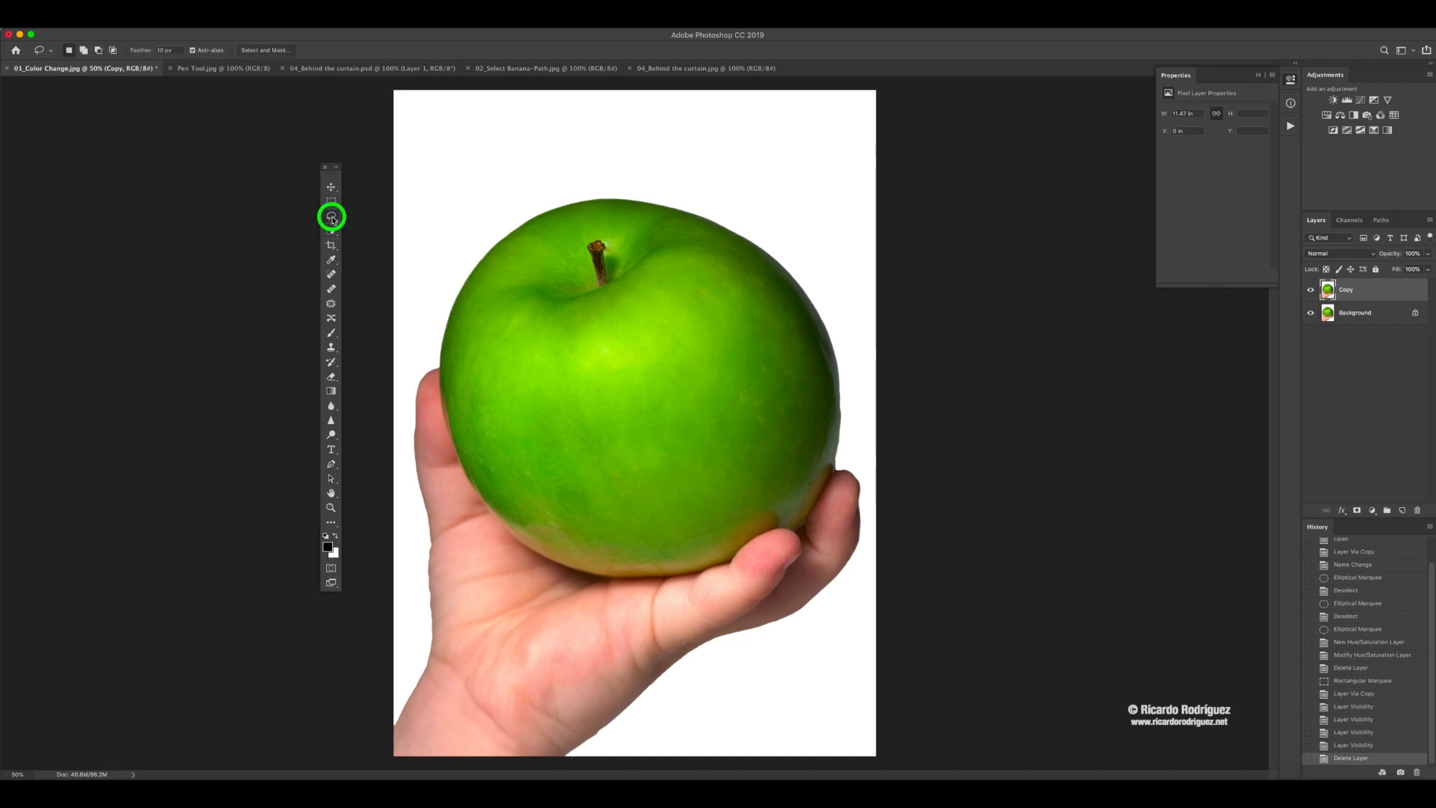
{"action": "left_click", "coordinate": [331, 217]}
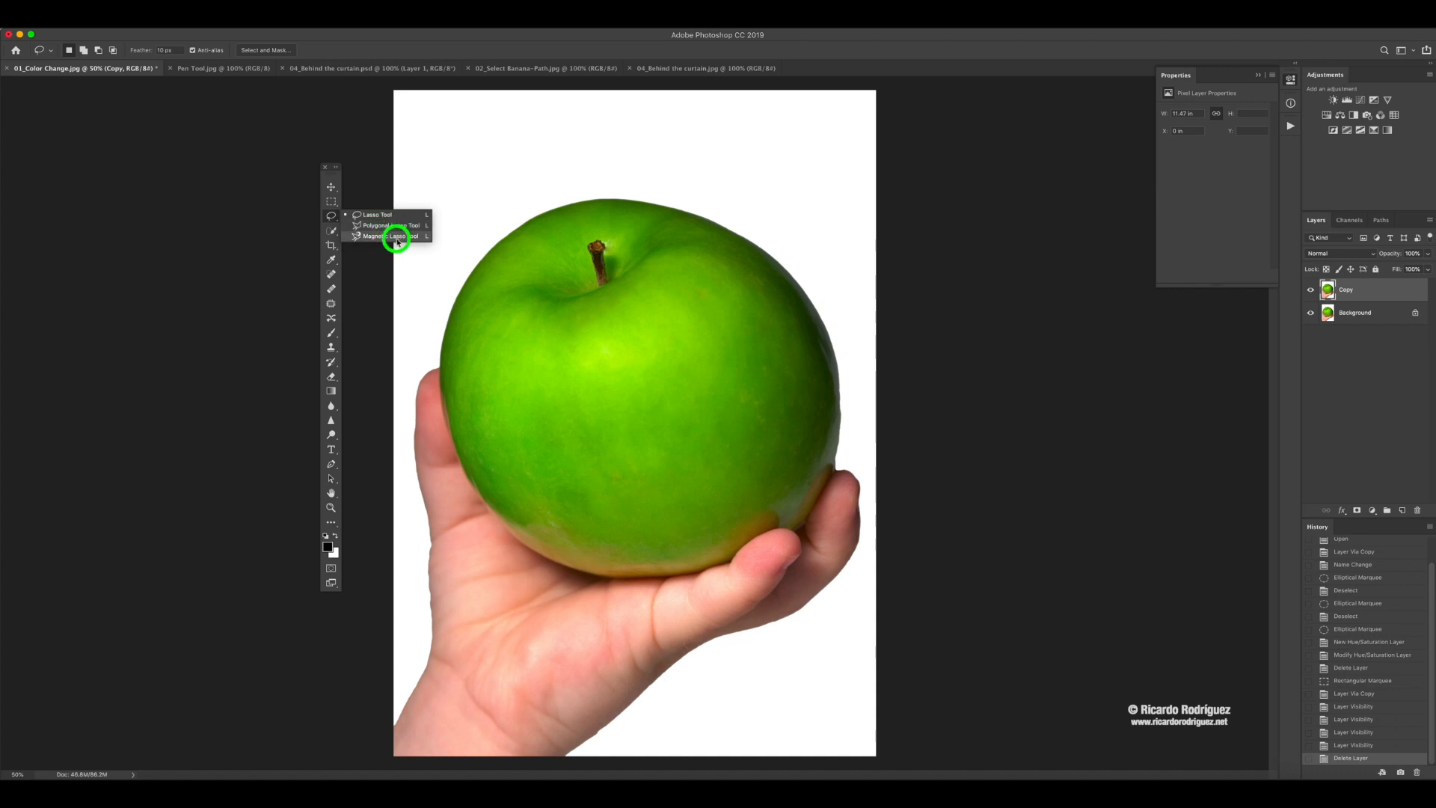
{"action": "left_click", "coordinate": [388, 215]}
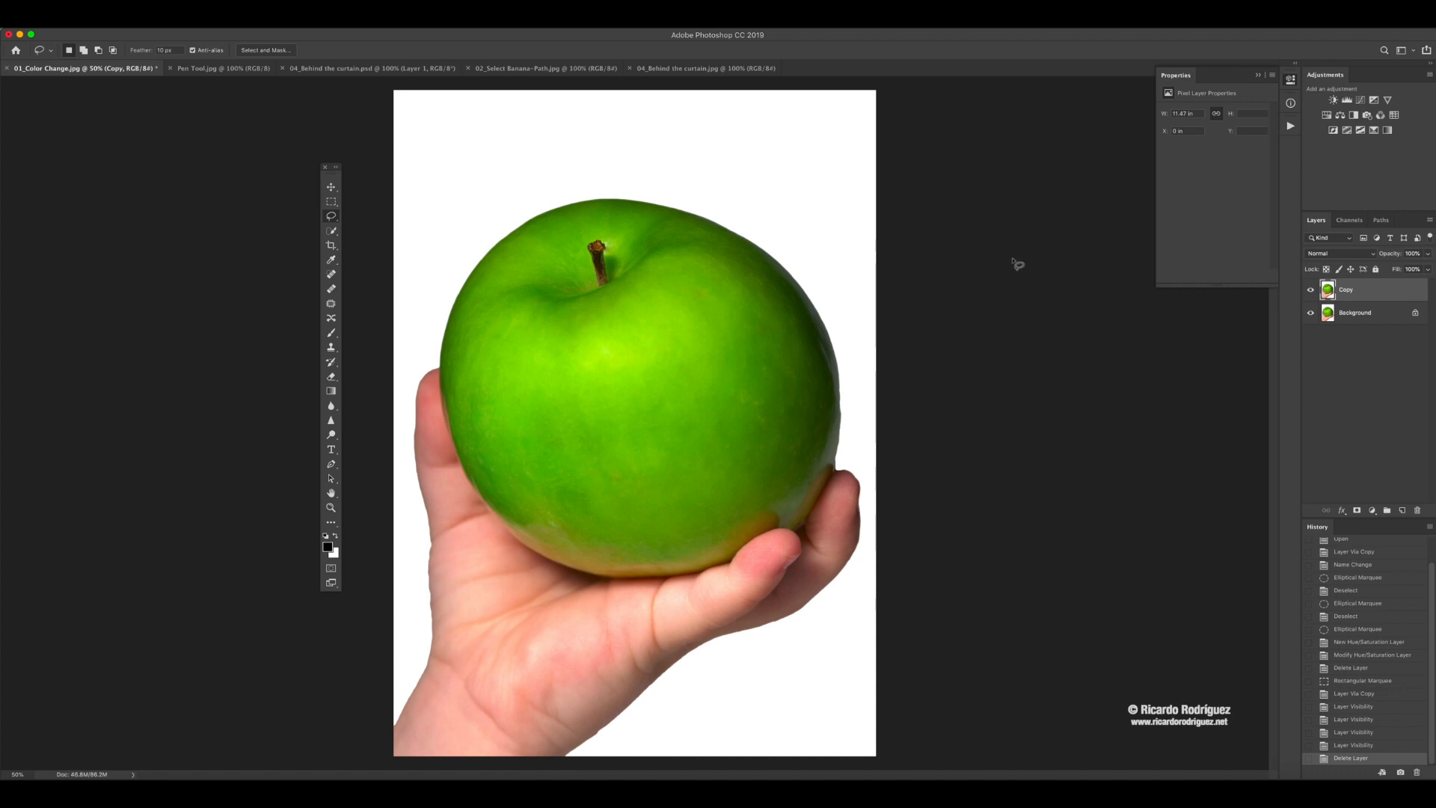
{"action": "mouse_move", "coordinate": [955, 288]}
{"action": "left_mouse_down"}
{"action": "mouse_move", "coordinate": [756, 270]}
{"action": "mouse_move", "coordinate": [775, 356]}
{"action": "mouse_move", "coordinate": [875, 321]}
{"action": "mouse_move", "coordinate": [795, 295]}
{"action": "mouse_move", "coordinate": [894, 254]}
{"action": "left_mouse_up"}
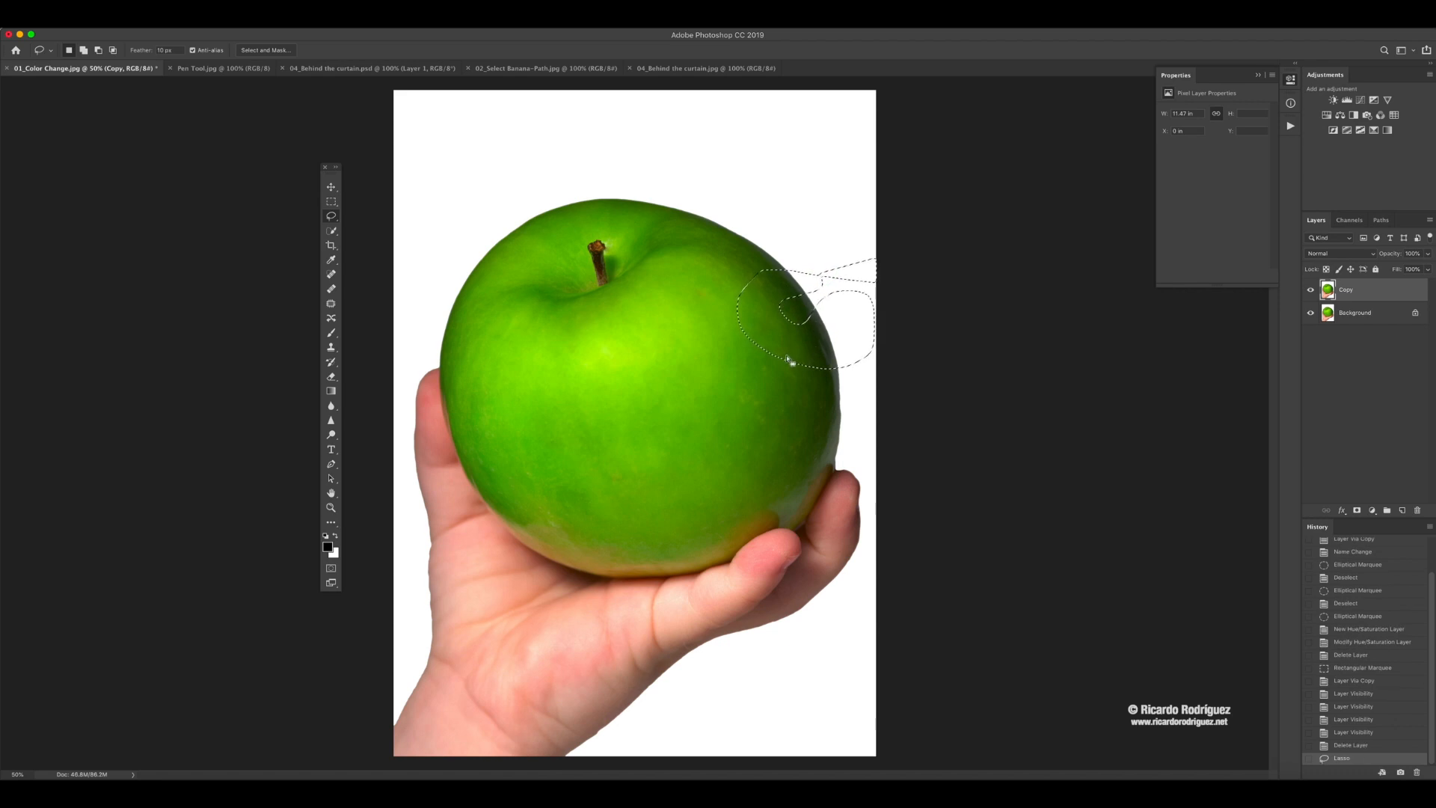
{"action": "mouse_move", "coordinate": [615, 328]}
{"action": "left_mouse_down"}
{"action": "mouse_move", "coordinate": [519, 351]}
{"action": "mouse_move", "coordinate": [609, 443]}
{"action": "mouse_move", "coordinate": [726, 451]}
{"action": "mouse_move", "coordinate": [609, 381]}
{"action": "mouse_move", "coordinate": [628, 362]}
{"action": "mouse_move", "coordinate": [686, 360]}
{"action": "mouse_move", "coordinate": [670, 325]}
{"action": "mouse_move", "coordinate": [602, 329]}
{"action": "left_mouse_up"}
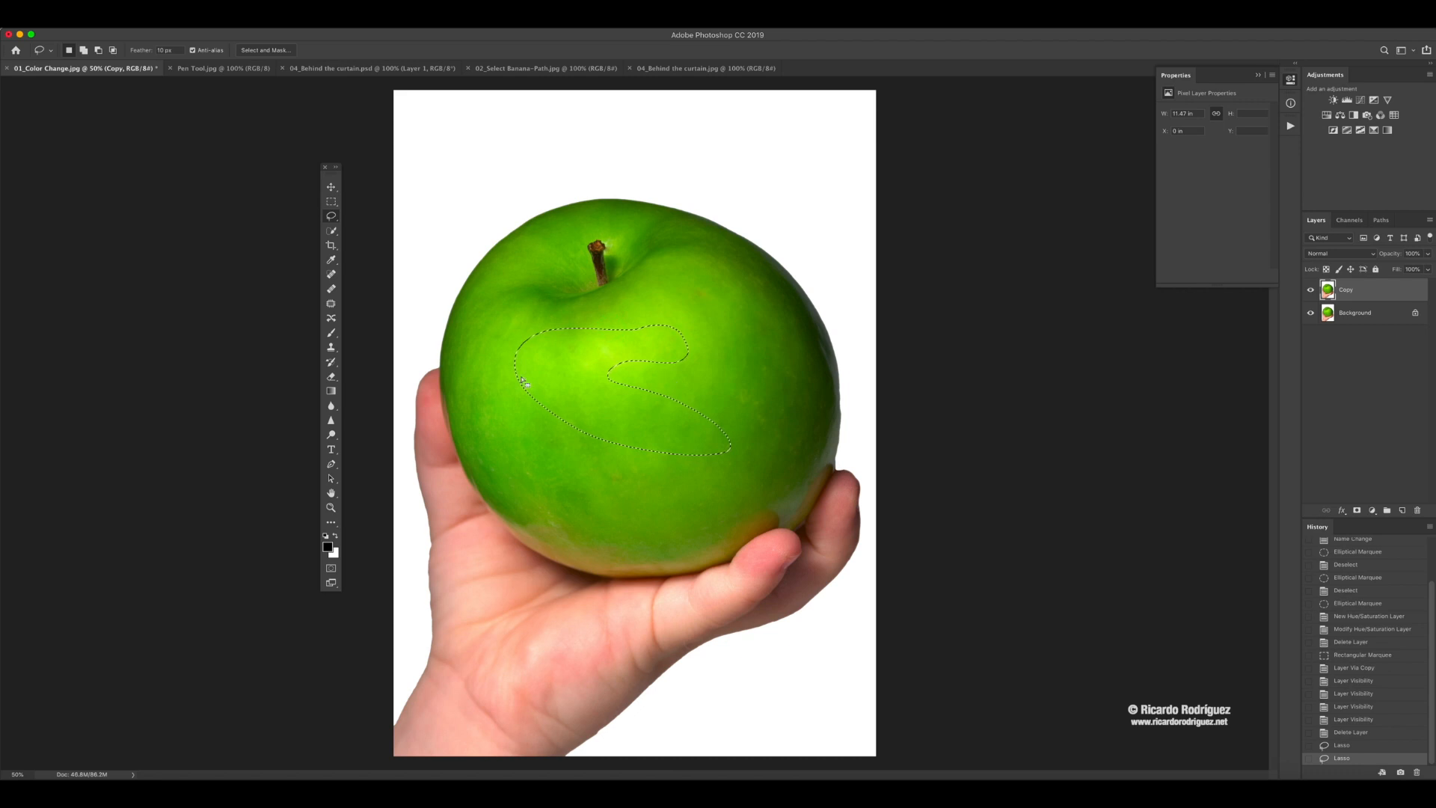
{"action": "left_click", "coordinate": [766, 257]}
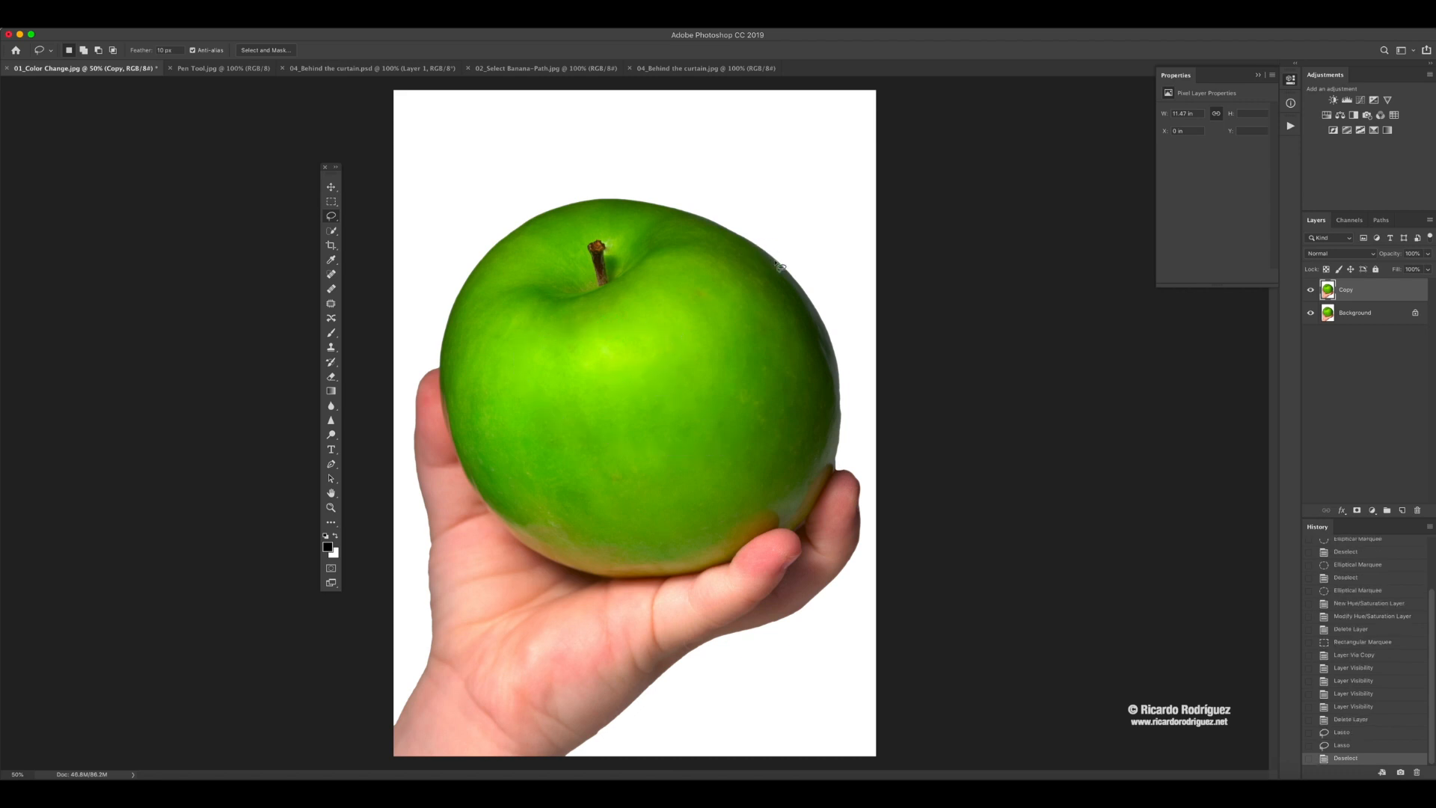
- Try tracing the apple's top and left outline freehand with the Lasso tool, and deselect the area
{"action": "mouse_move", "coordinate": [779, 265]}
{"action": "left_mouse_down"}
{"action": "mouse_move", "coordinate": [641, 200]}
{"action": "mouse_move", "coordinate": [583, 202]}
{"action": "mouse_move", "coordinate": [542, 210]}
{"action": "mouse_move", "coordinate": [474, 271]}
{"action": "mouse_move", "coordinate": [445, 396]}
{"action": "mouse_move", "coordinate": [484, 488]}
{"action": "mouse_move", "coordinate": [574, 568]}
{"action": "left_mouse_up"}
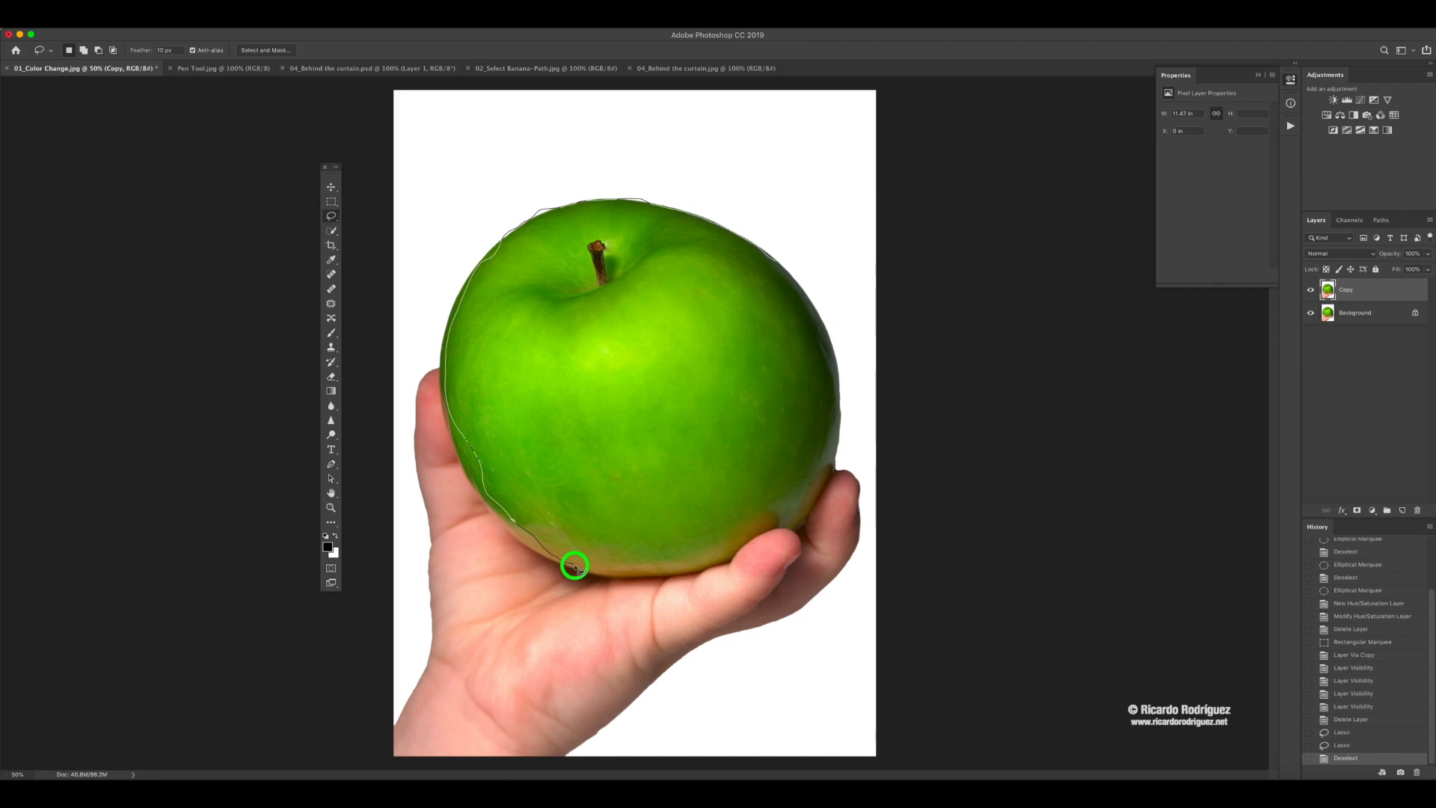
{"action": "left_click_drag", "start_coordinate": [575, 566], "coordinate": [574, 566]}
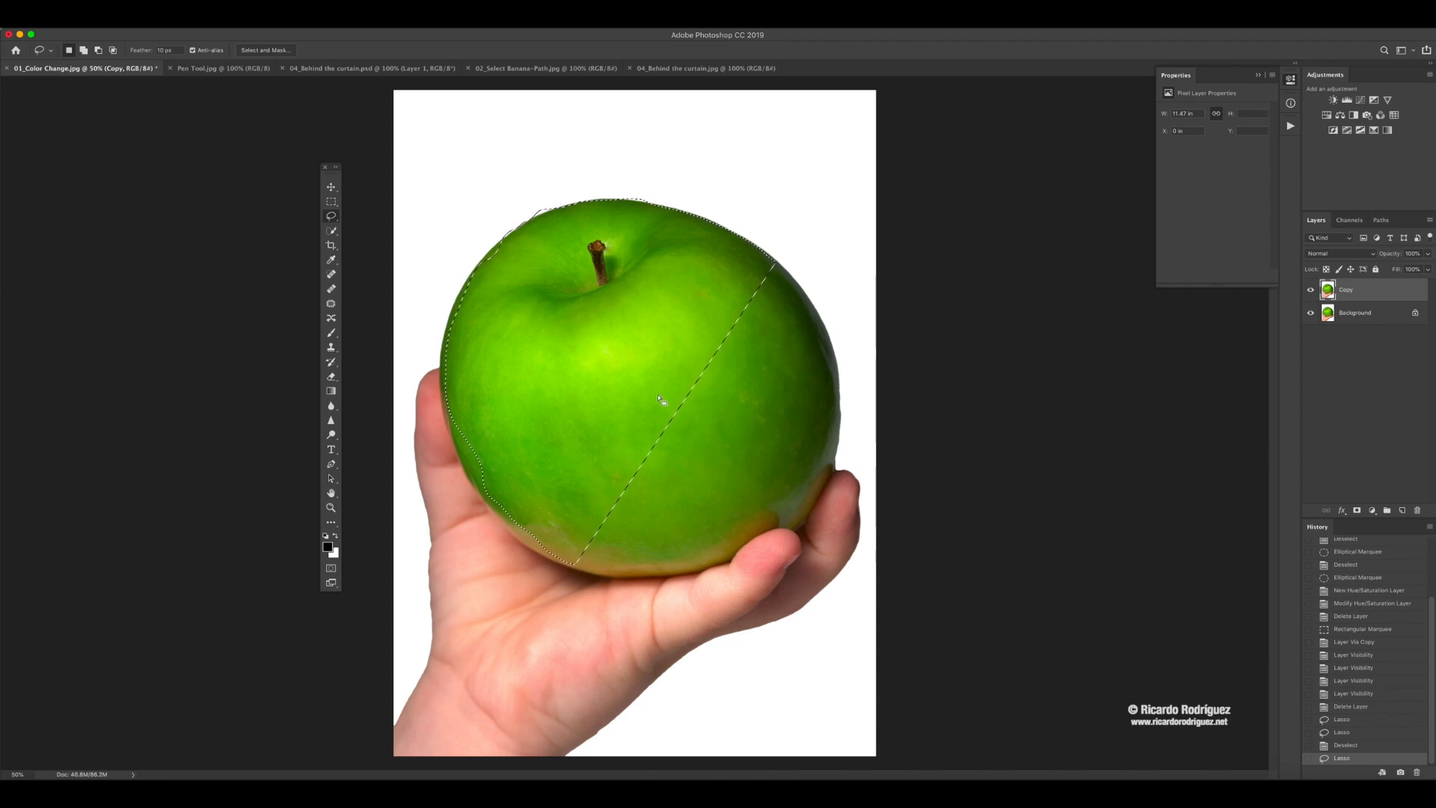
{"action": "left_click", "coordinate": [711, 416]}
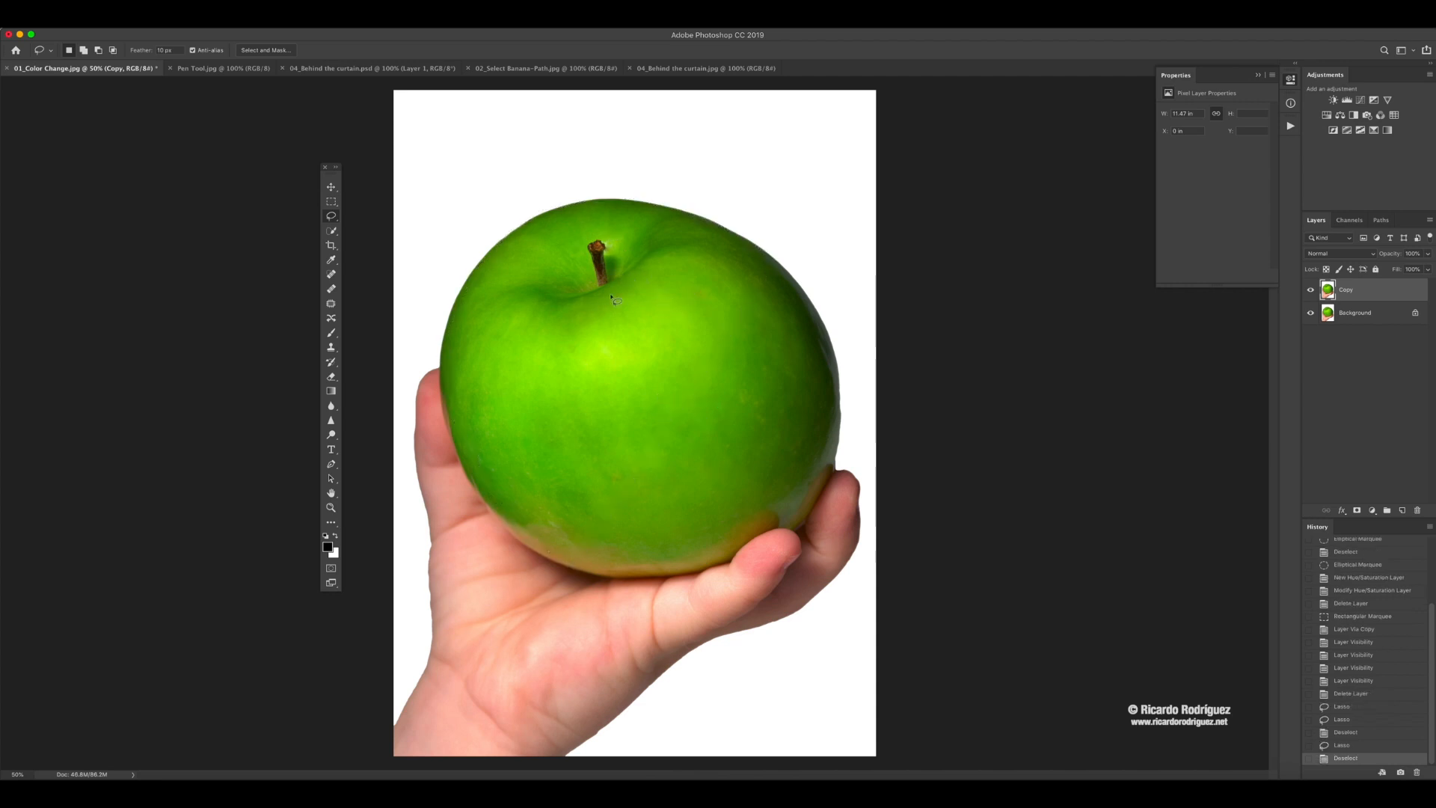
- Try loose Lasso selections around the apple's stem and a small patch near its upper right, and deselect
{"action": "mouse_move", "coordinate": [638, 294]}
{"action": "left_mouse_down"}
{"action": "mouse_move", "coordinate": [558, 245]}
{"action": "mouse_move", "coordinate": [623, 323]}
{"action": "left_mouse_up"}
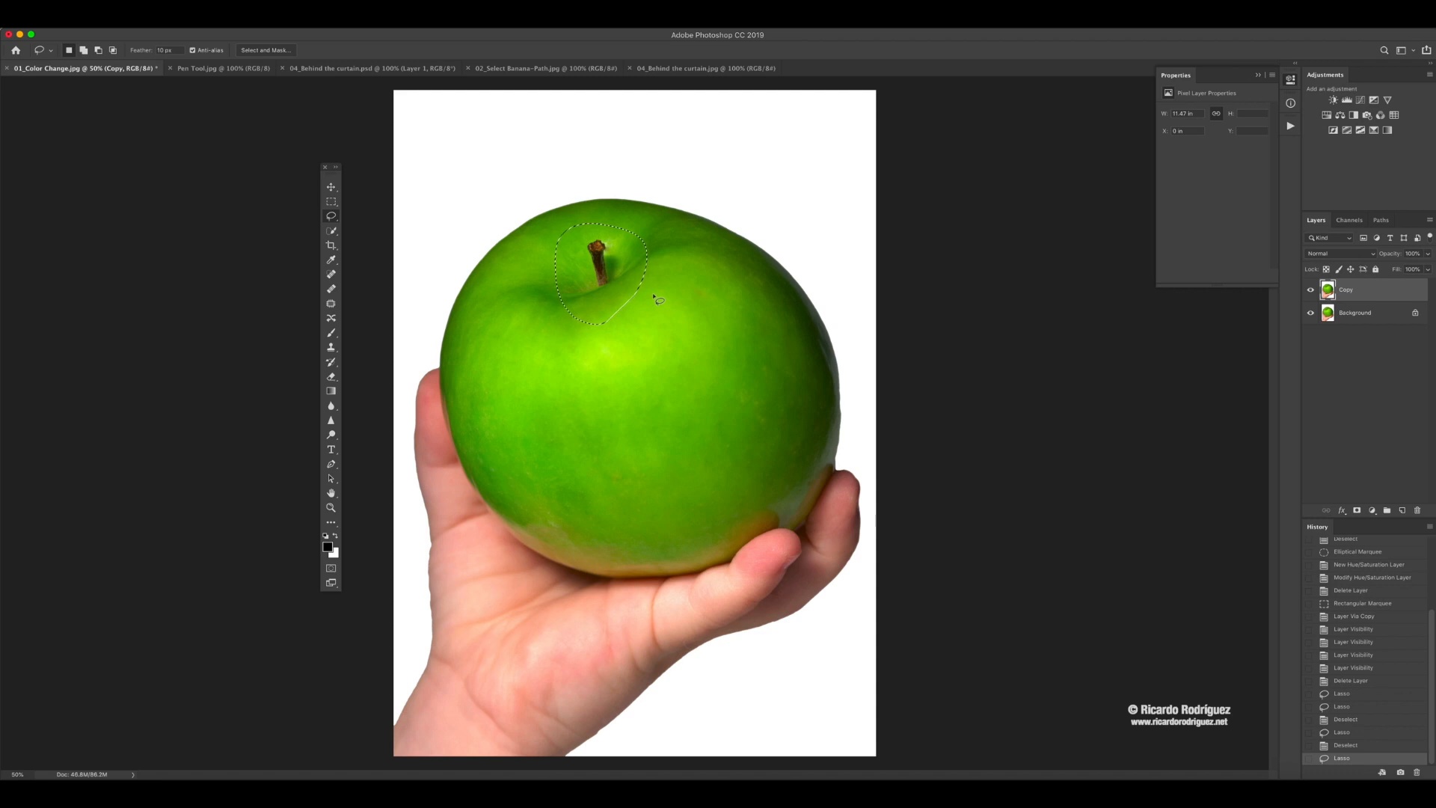
{"action": "mouse_move", "coordinate": [756, 291]}
{"action": "left_mouse_down"}
{"action": "mouse_move", "coordinate": [709, 305]}
{"action": "mouse_move", "coordinate": [727, 327]}
{"action": "mouse_move", "coordinate": [748, 310]}
{"action": "left_mouse_up"}
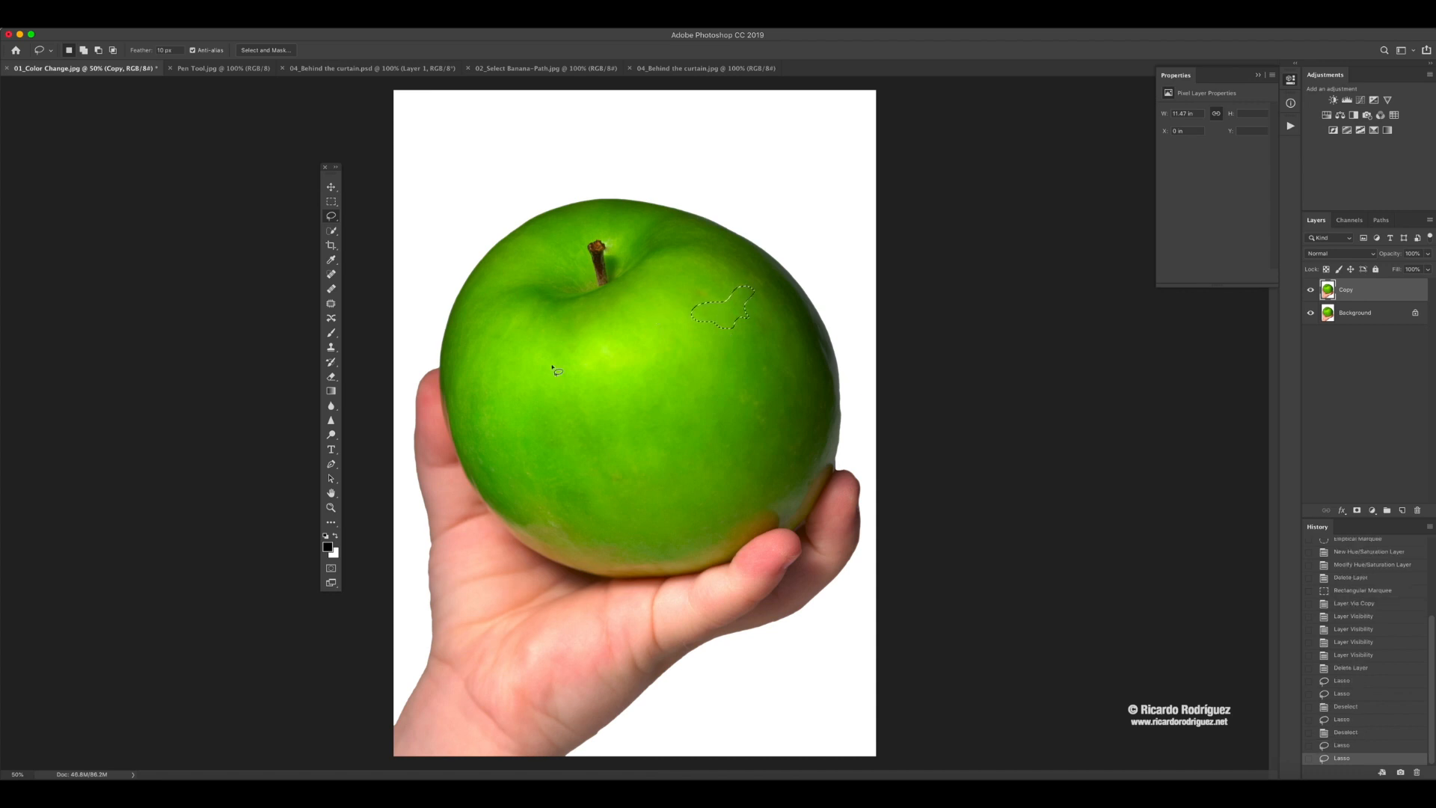
{"action": "left_click", "coordinate": [587, 366]}
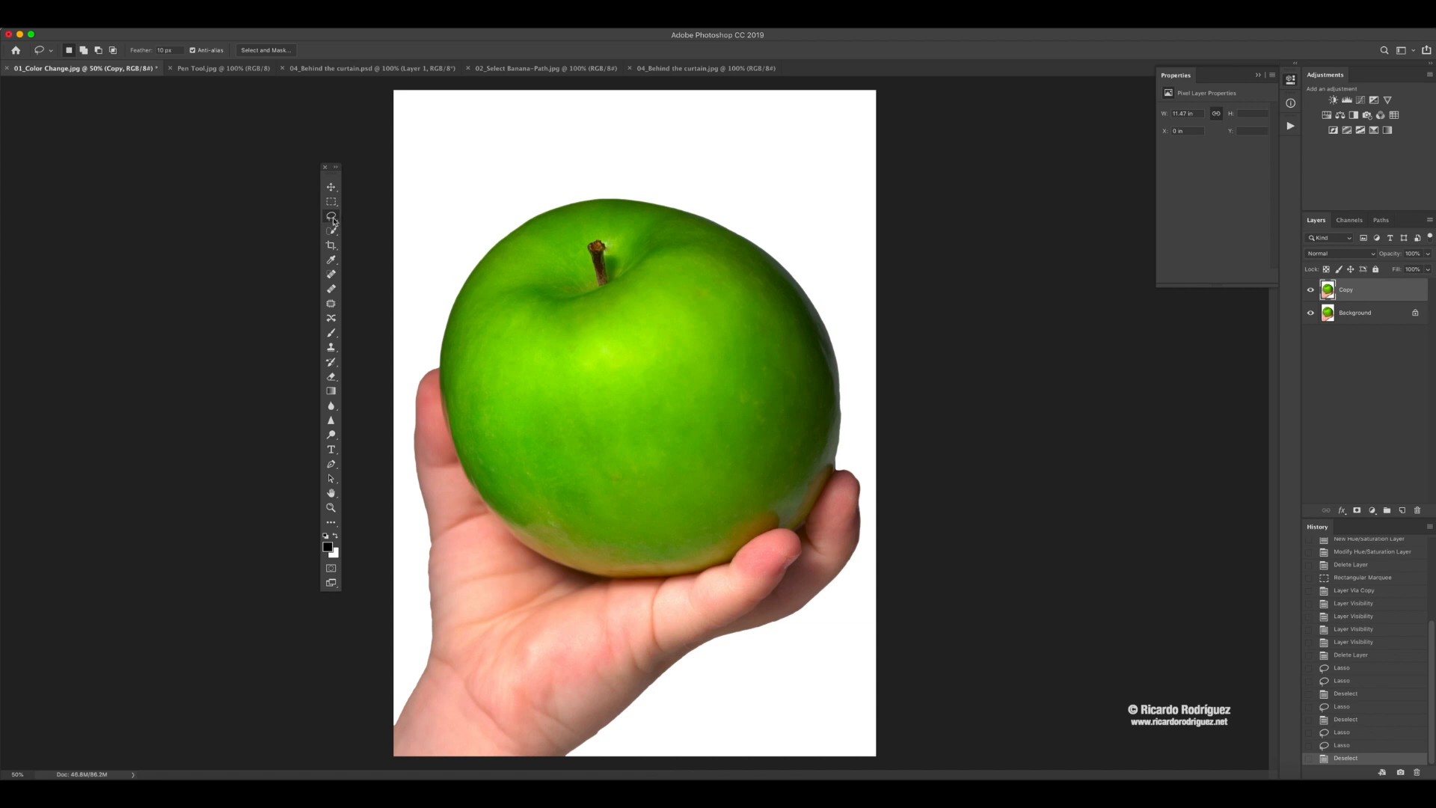
- Try a six-cornered irregular selection in the middle of the apple with the Polygonal Lasso tool, and deselect it
{"action": "left_click_drag", "start_coordinate": [334, 220], "coordinate": [408, 226]}
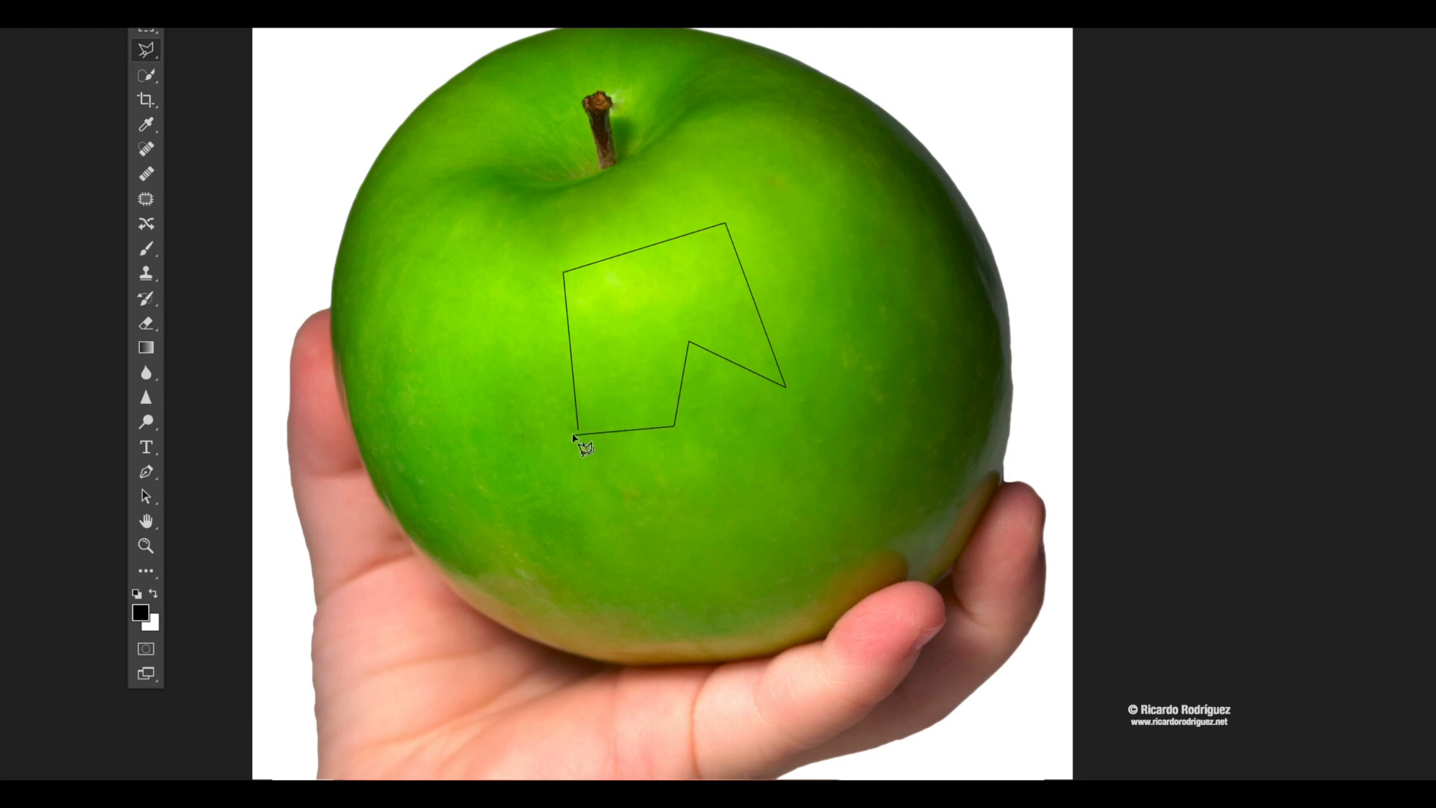
{"action": "left_click", "coordinate": [582, 436]}
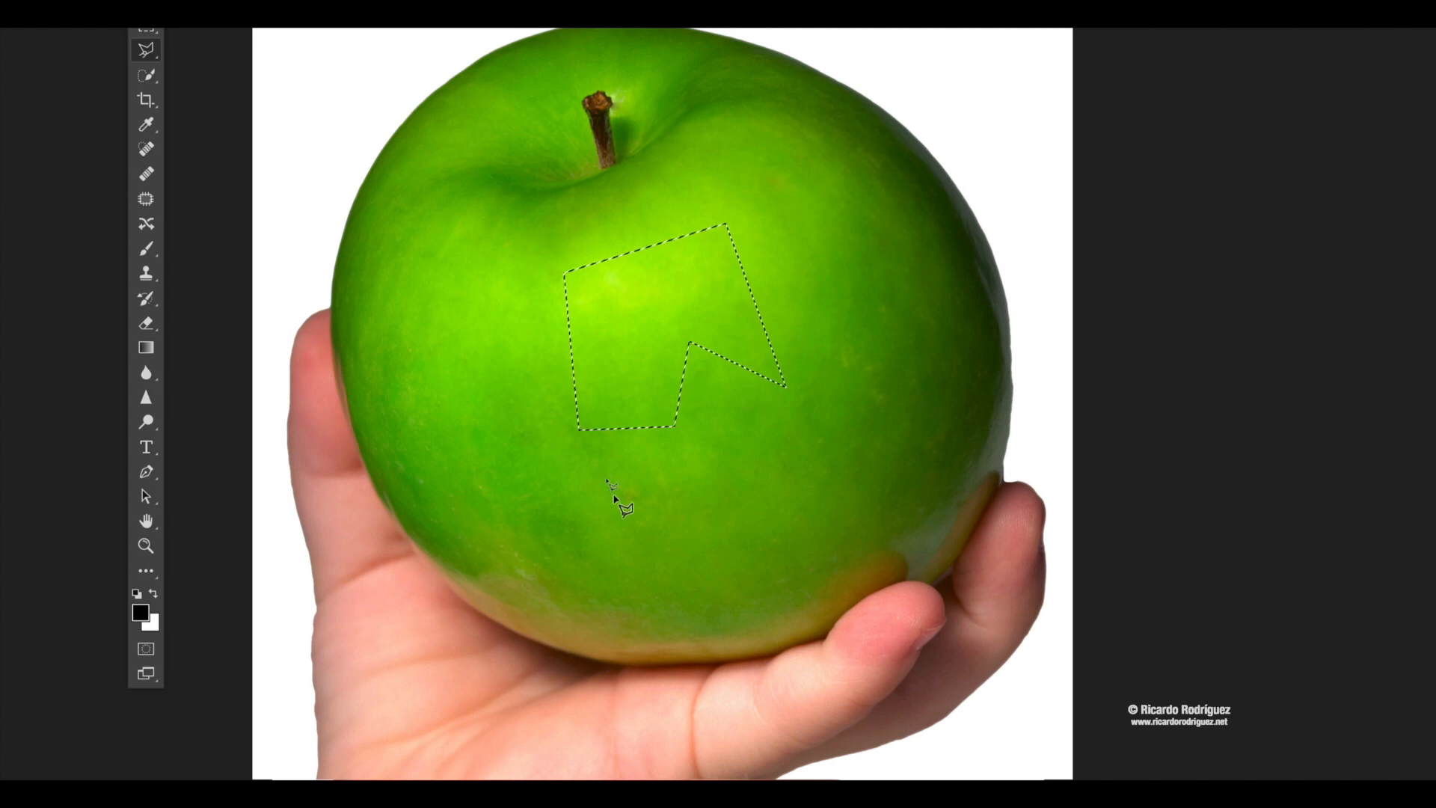
{"action": "key", "text": "ctrl+d"}
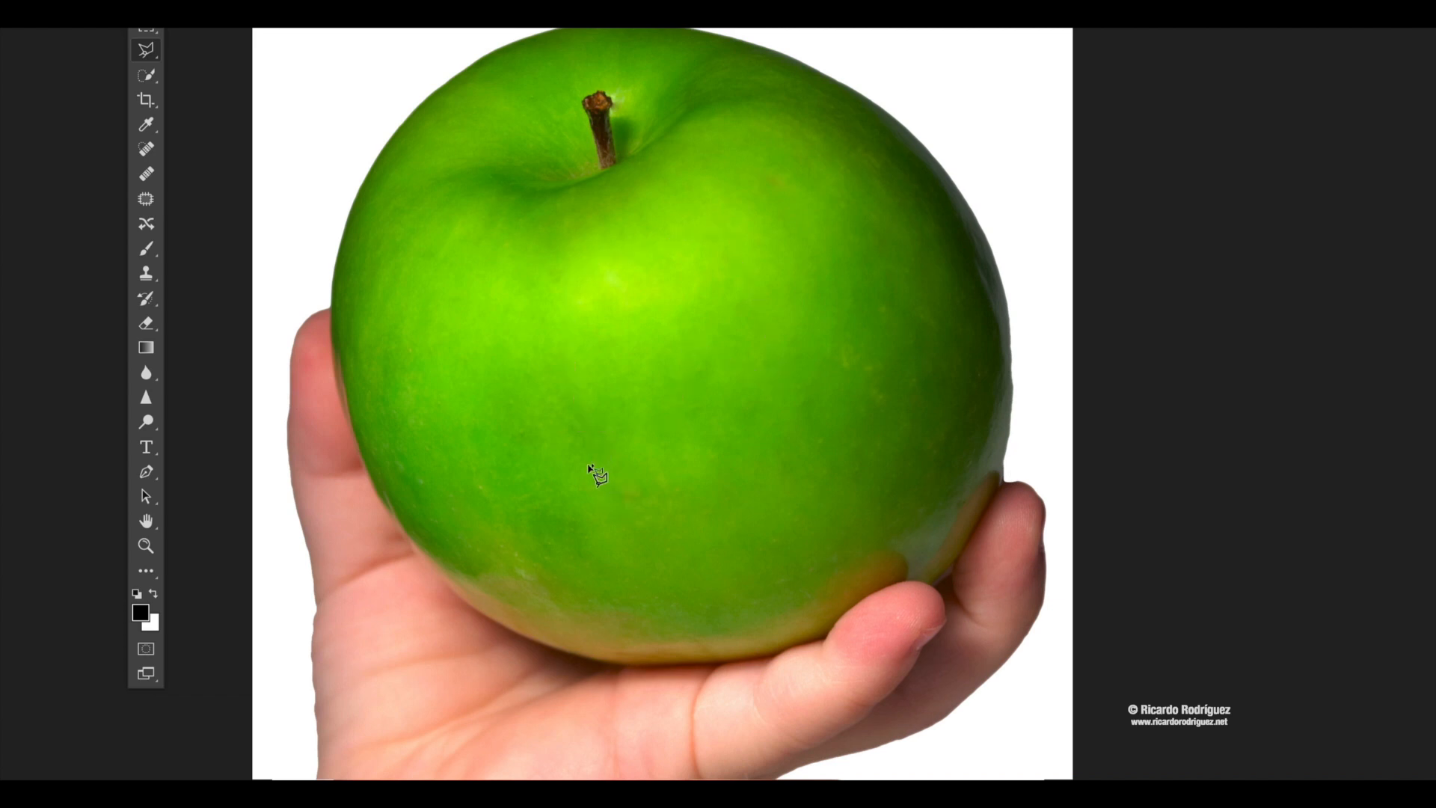
- Try a roughly square four-cornered Polygonal Lasso selection in the middle of the apple, and deselect it
{"action": "left_click", "coordinate": [584, 322]}
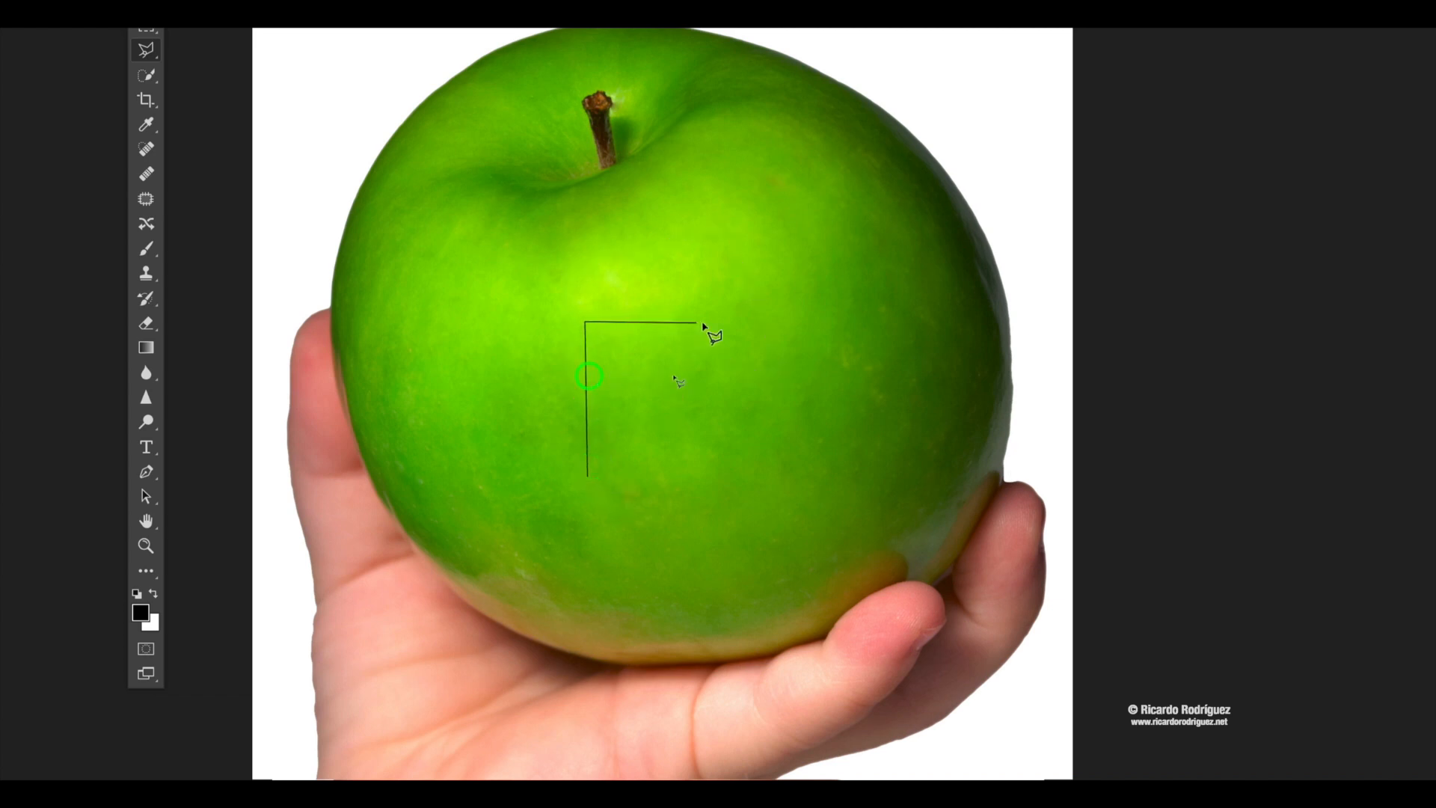
{"action": "left_click", "coordinate": [747, 318]}
{"action": "left_click", "coordinate": [747, 480]}
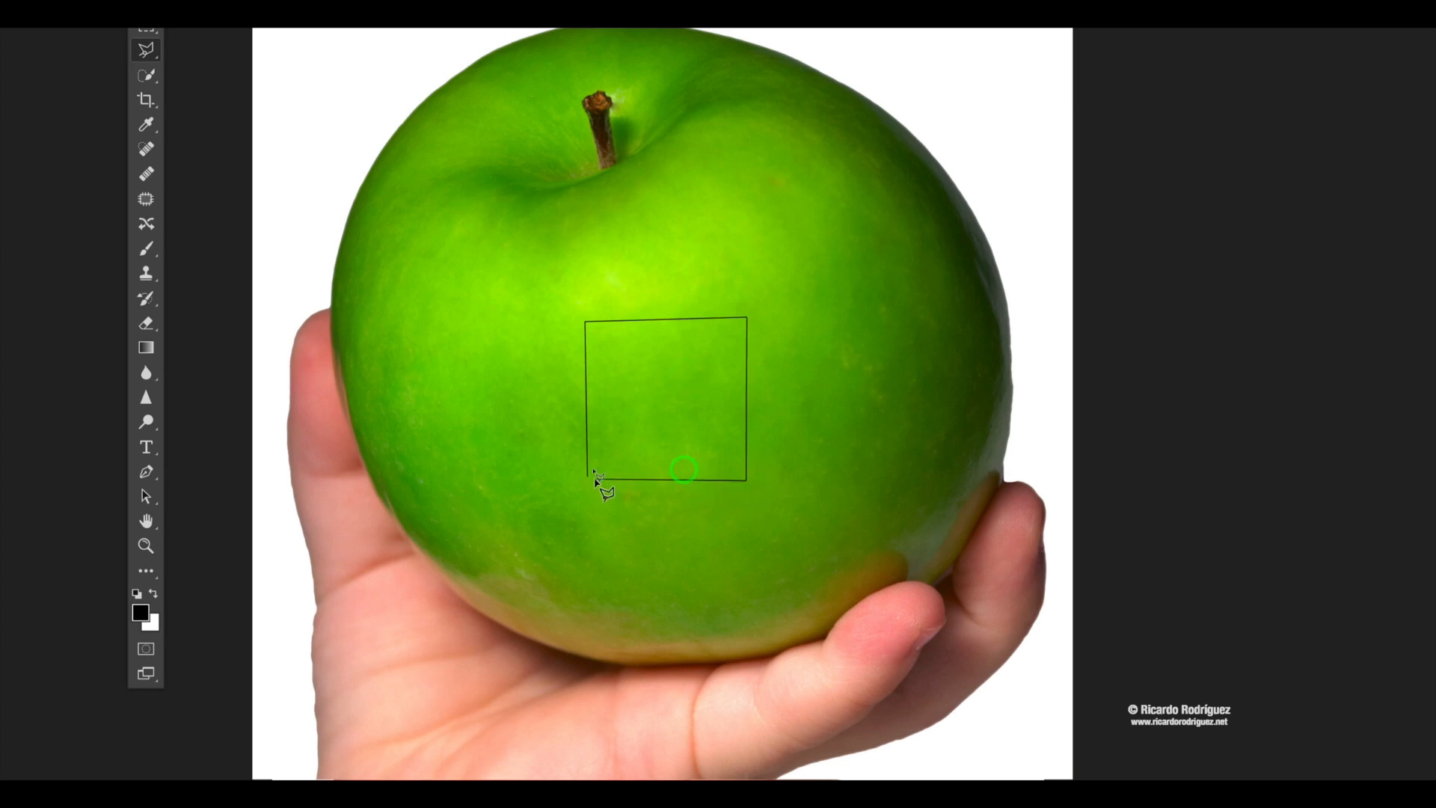
{"action": "left_click", "coordinate": [589, 479]}
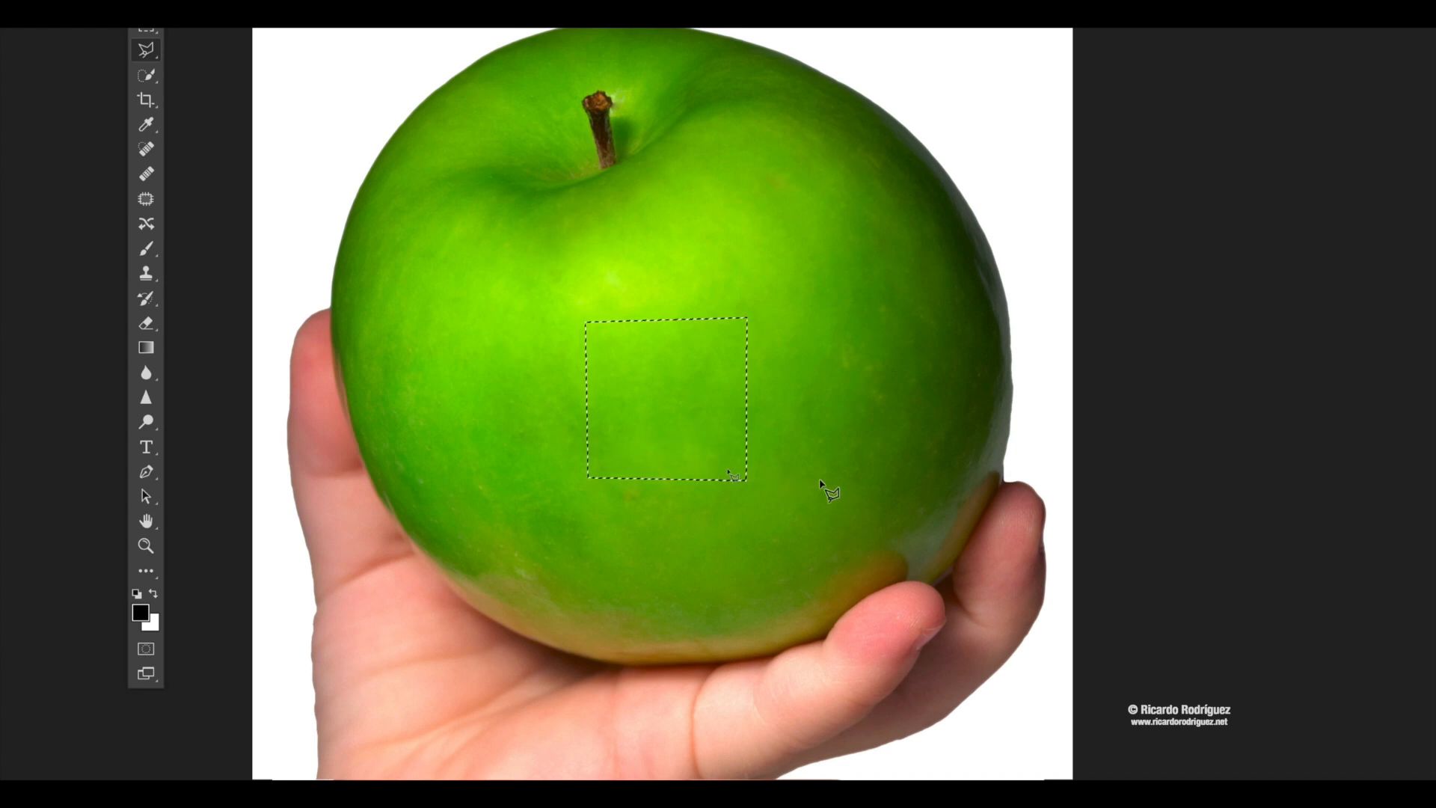
{"action": "key", "text": "ctrl+d"}
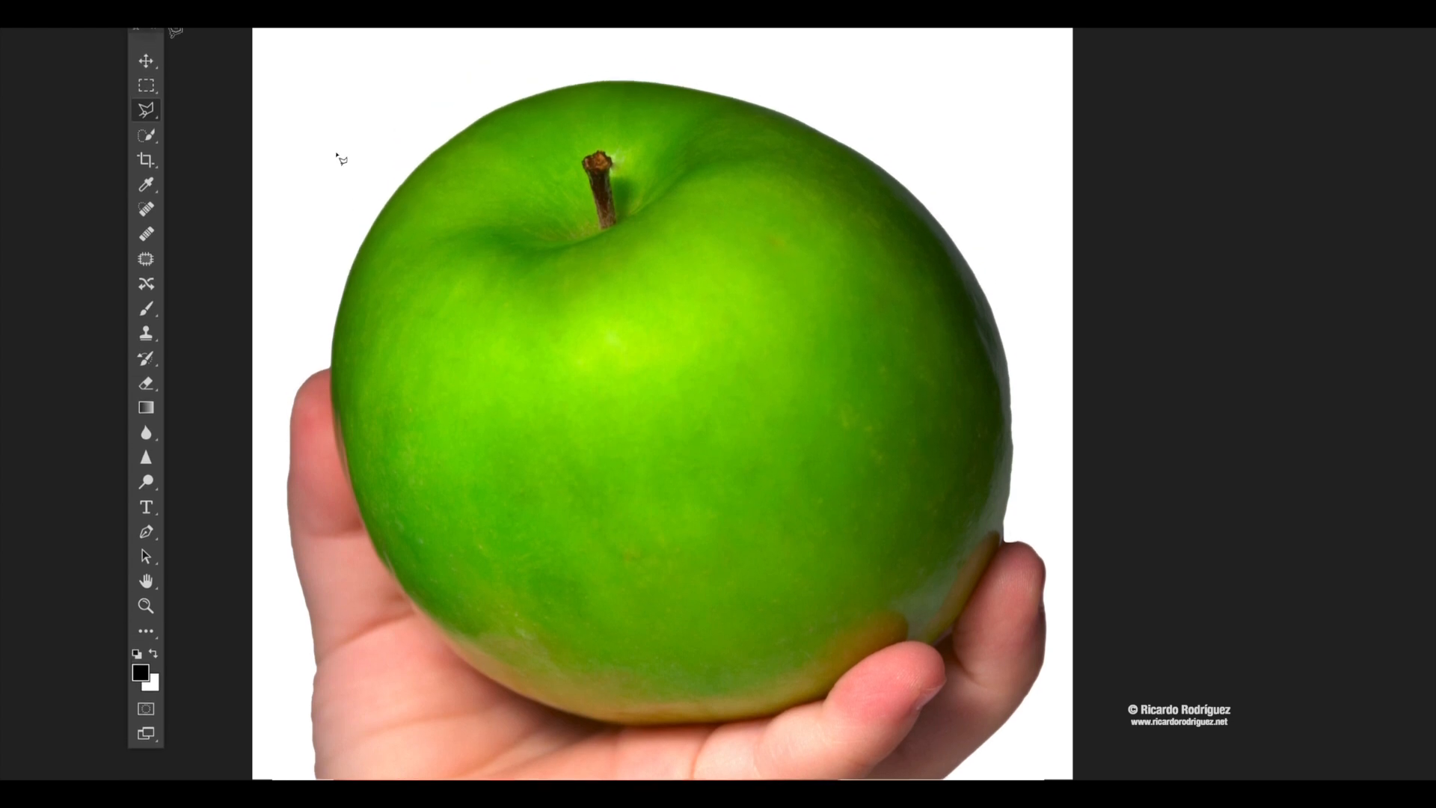
- Select the whole apple by tracing its outline with the Magnetic Lasso tool, closing the path at its starting point
{"action": "left_click", "coordinate": [147, 51]}
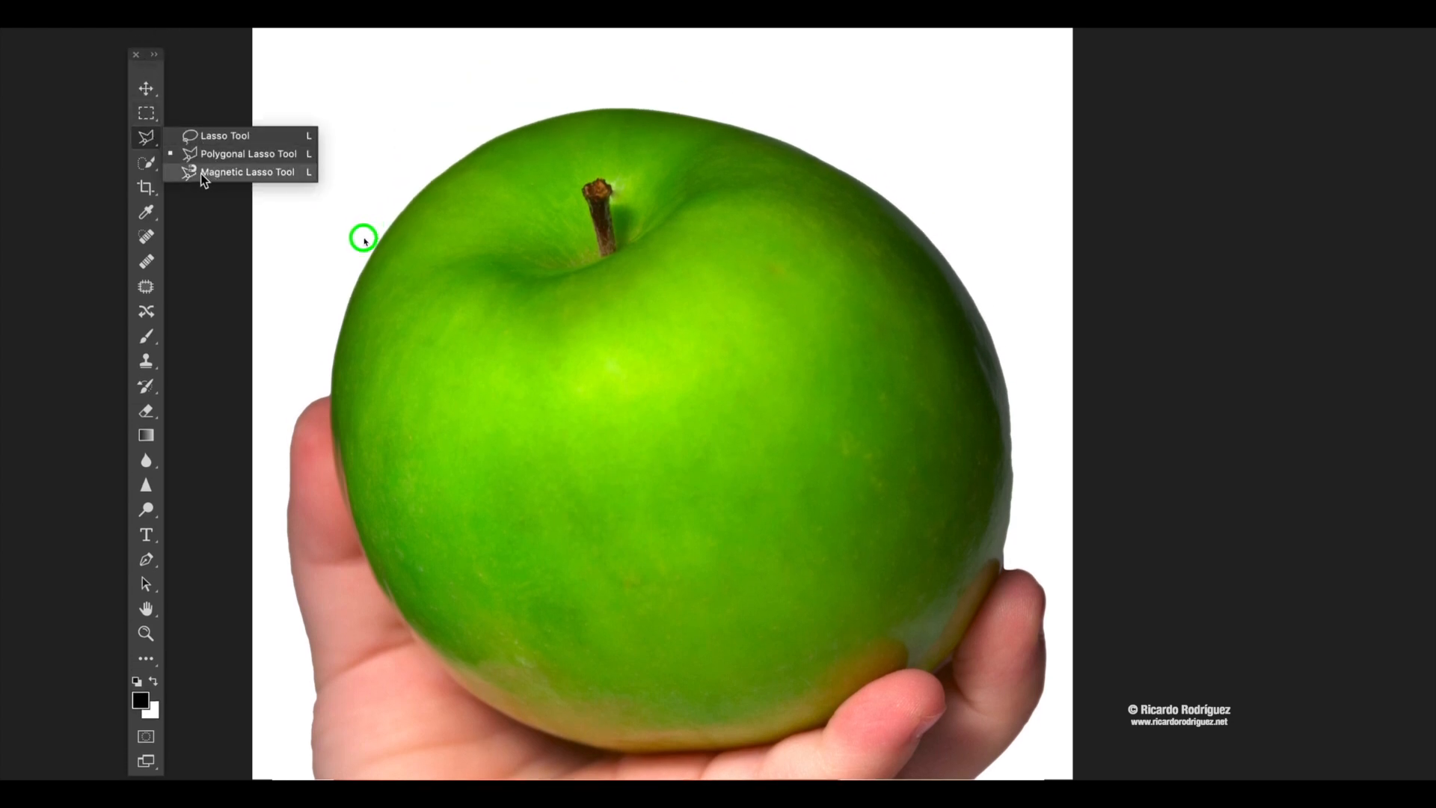
{"action": "left_click", "coordinate": [266, 177]}
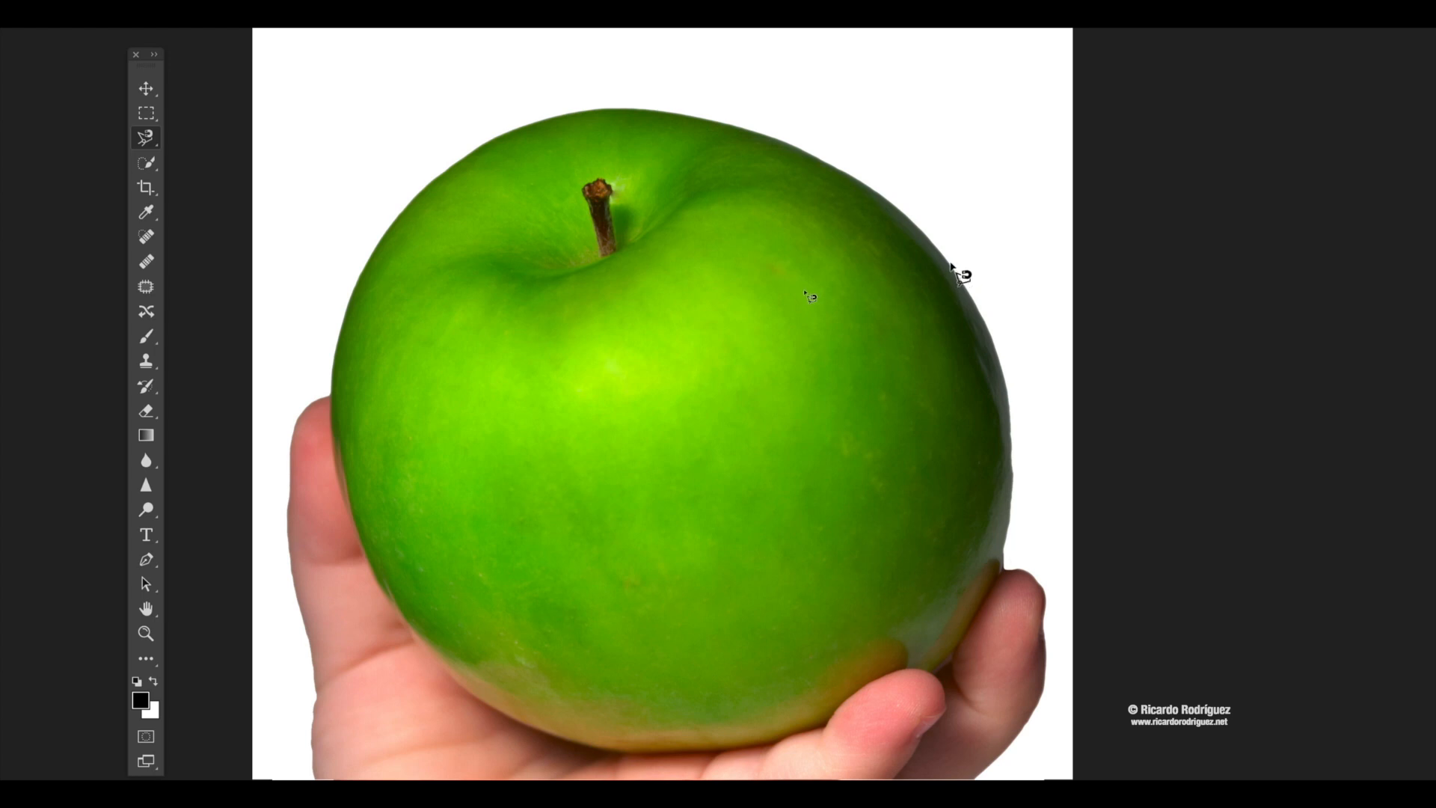
{"action": "left_click", "coordinate": [951, 265]}
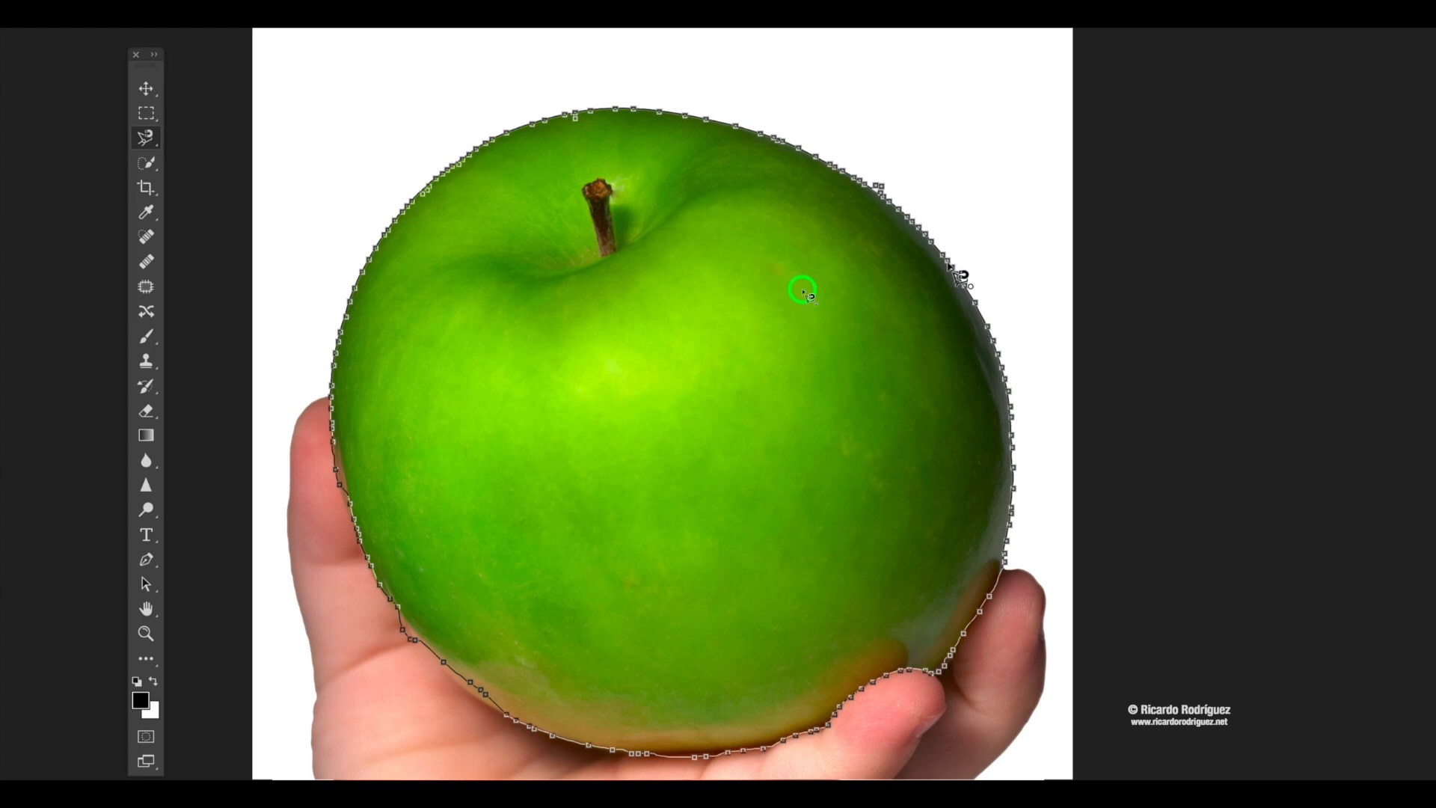
{"action": "left_click", "coordinate": [949, 265]}
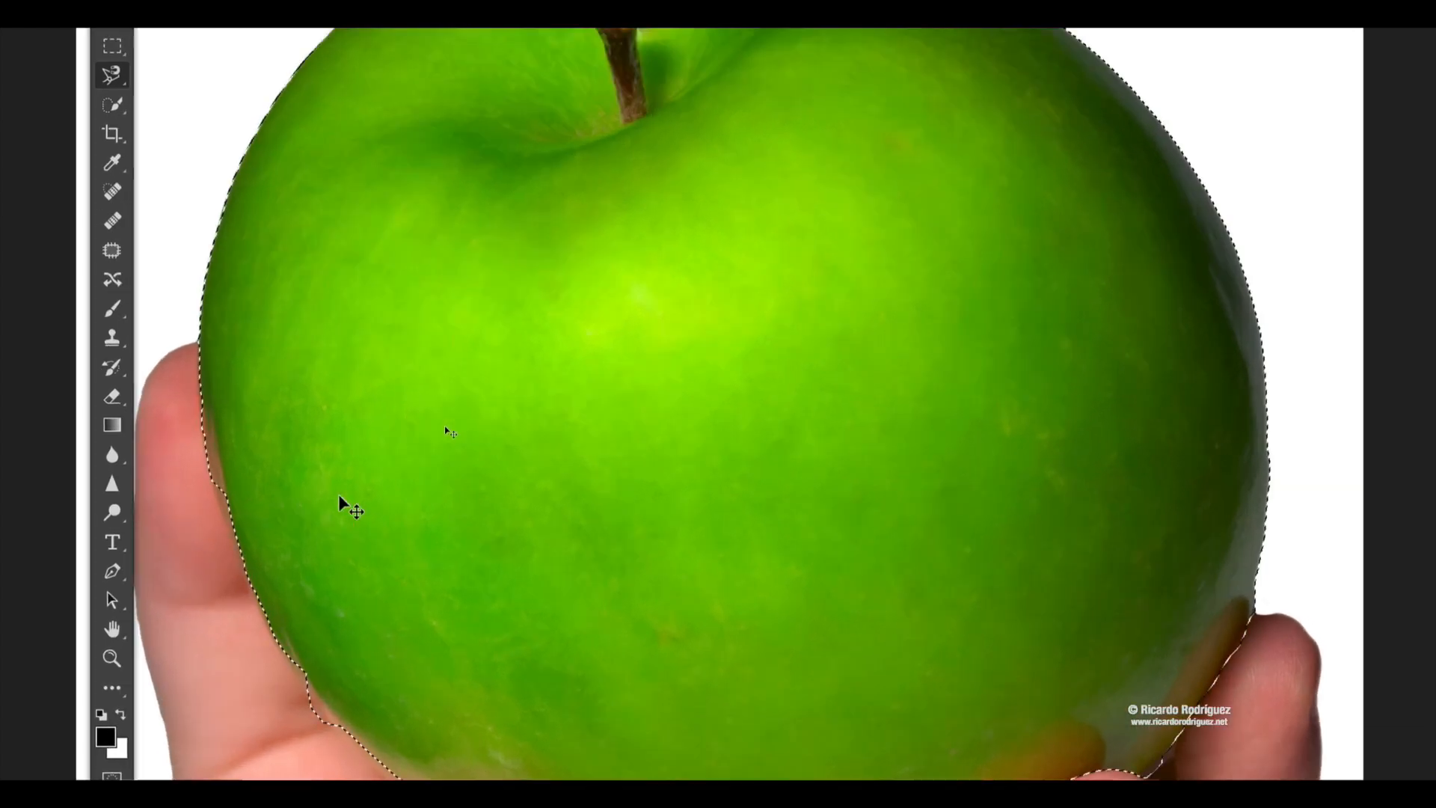
- Inspect the selection edge up close where the finger meets the apple's left side
{"action": "key", "text": "space"}
{"action": "left_click_drag", "start_coordinate": [338, 493], "coordinate": [805, 473]}
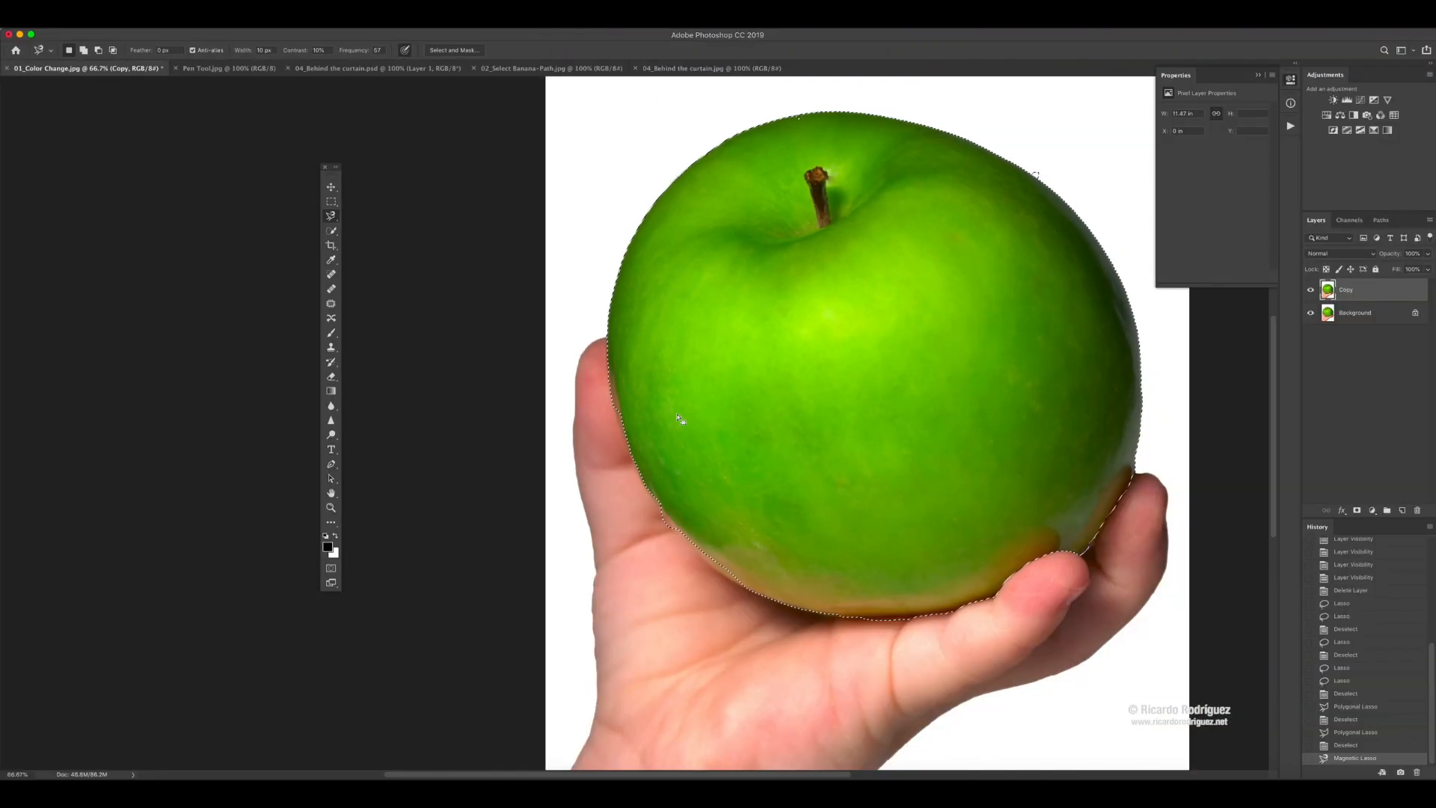
{"action": "scroll", "coordinate": [676, 413], "scroll_direction": "up", "scroll_amount": 3}
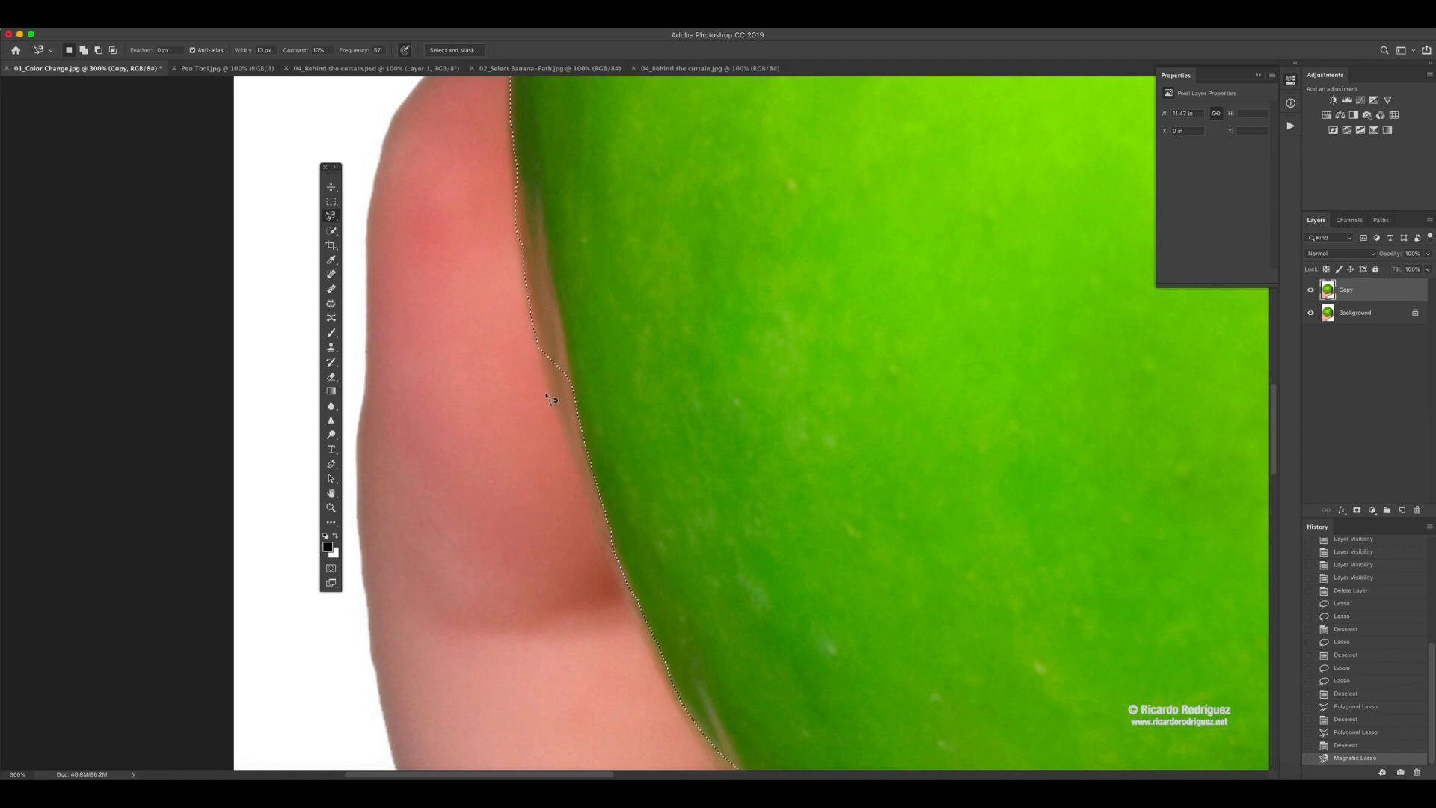
- Deselect the Magnetic Lasso selection of the apple
{"action": "left_click", "coordinate": [590, 503]}
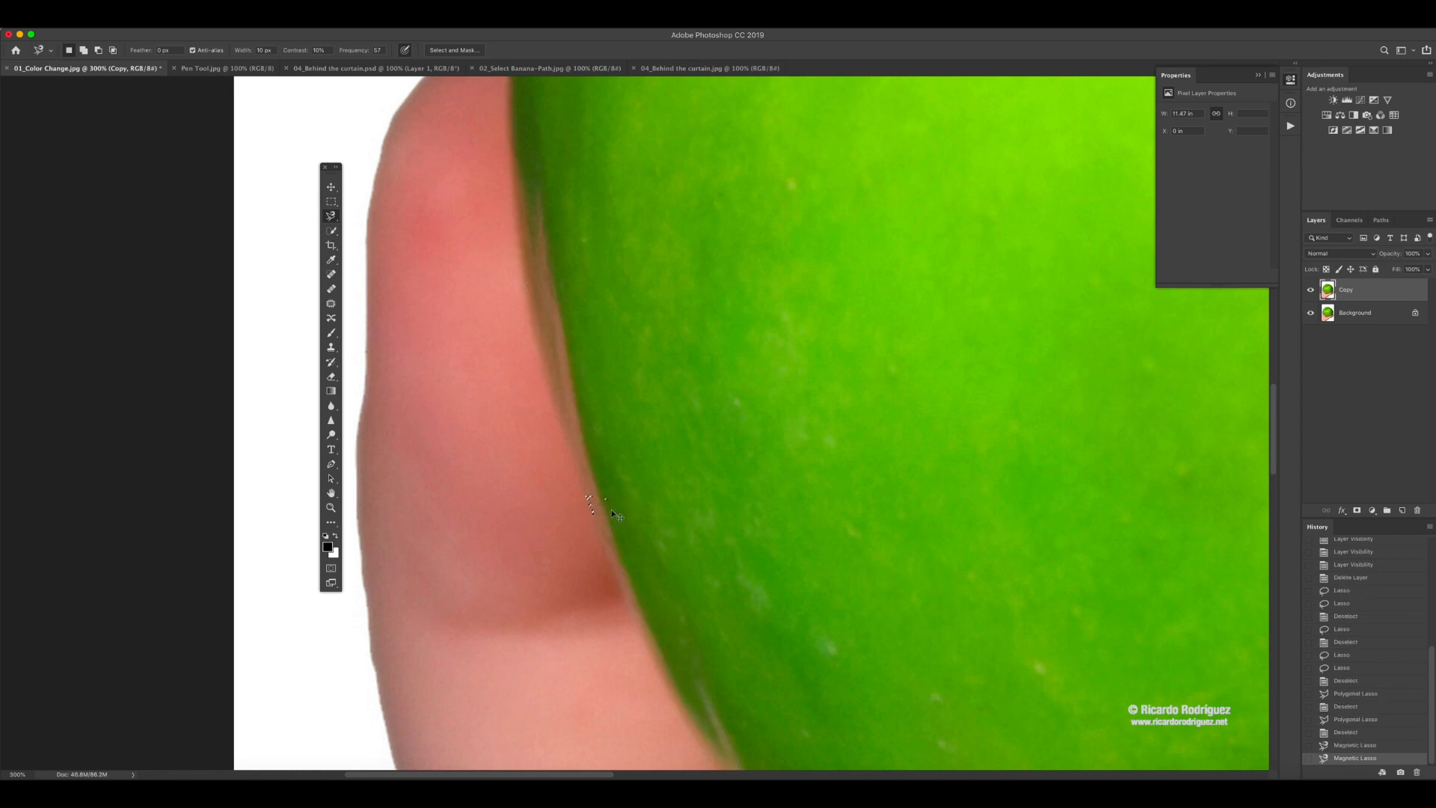
{"action": "key", "text": "ctrl+d"}
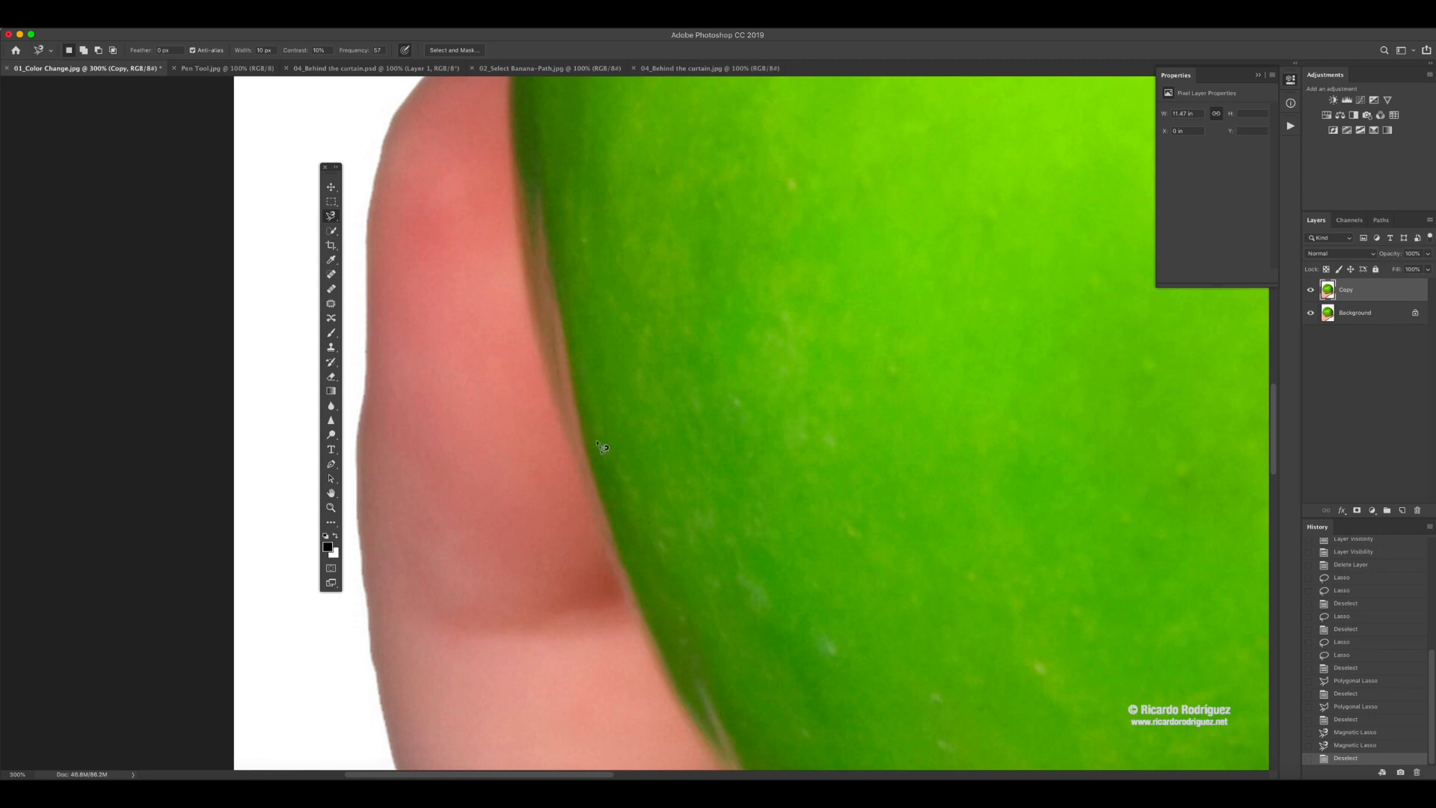
- Inspect the apple's outline up close along the palm and fingers, then review the whole apple
{"action": "left_click_drag", "start_coordinate": [619, 488], "coordinate": [564, 320]}
{"action": "left_click_drag", "start_coordinate": [700, 584], "coordinate": [494, 282]}
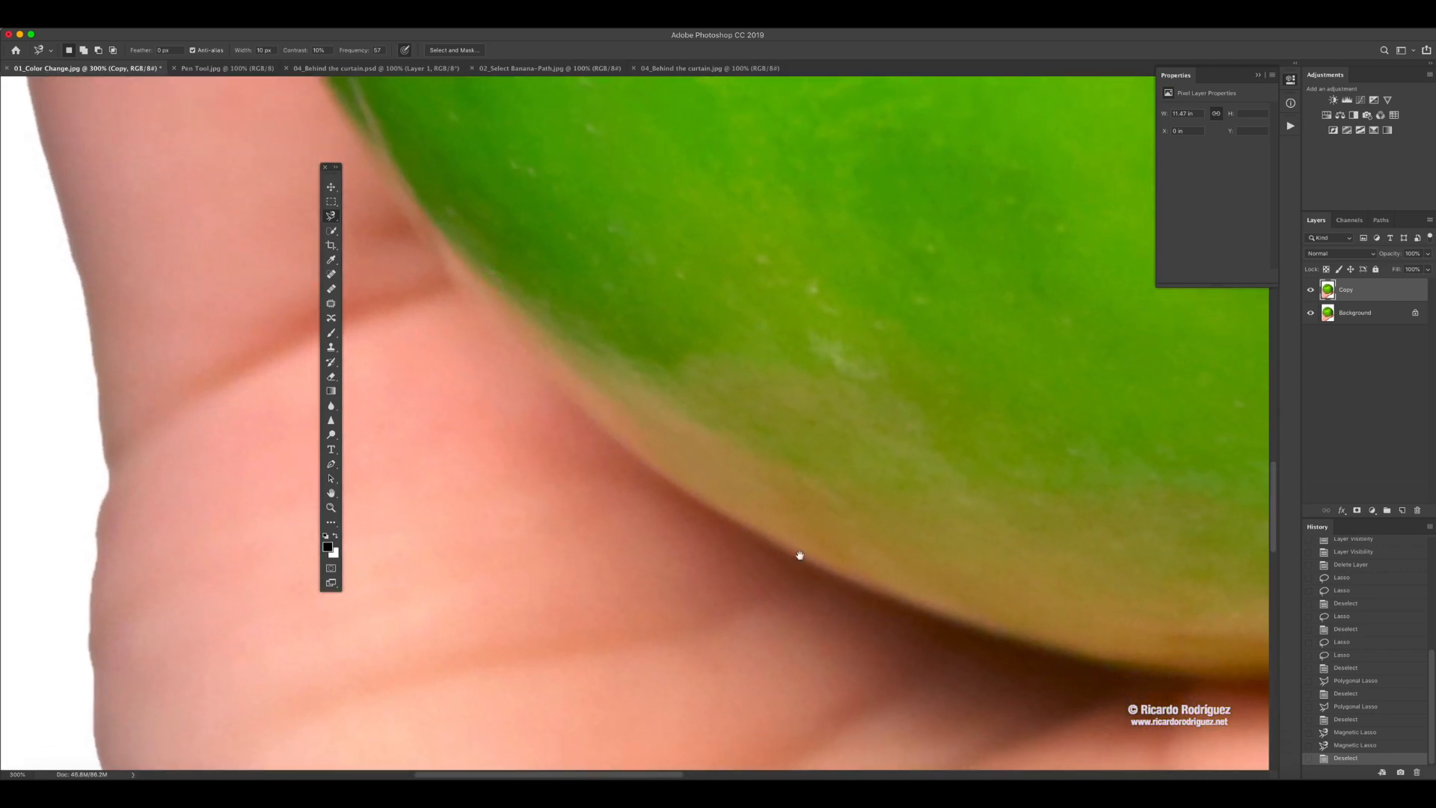
{"action": "left_click_drag", "start_coordinate": [875, 573], "coordinate": [301, 468]}
{"action": "left_click_drag", "start_coordinate": [754, 486], "coordinate": [331, 492]}
{"action": "left_click_drag", "start_coordinate": [344, 572], "coordinate": [341, 564]}
{"action": "left_click_drag", "start_coordinate": [583, 314], "coordinate": [625, 552]}
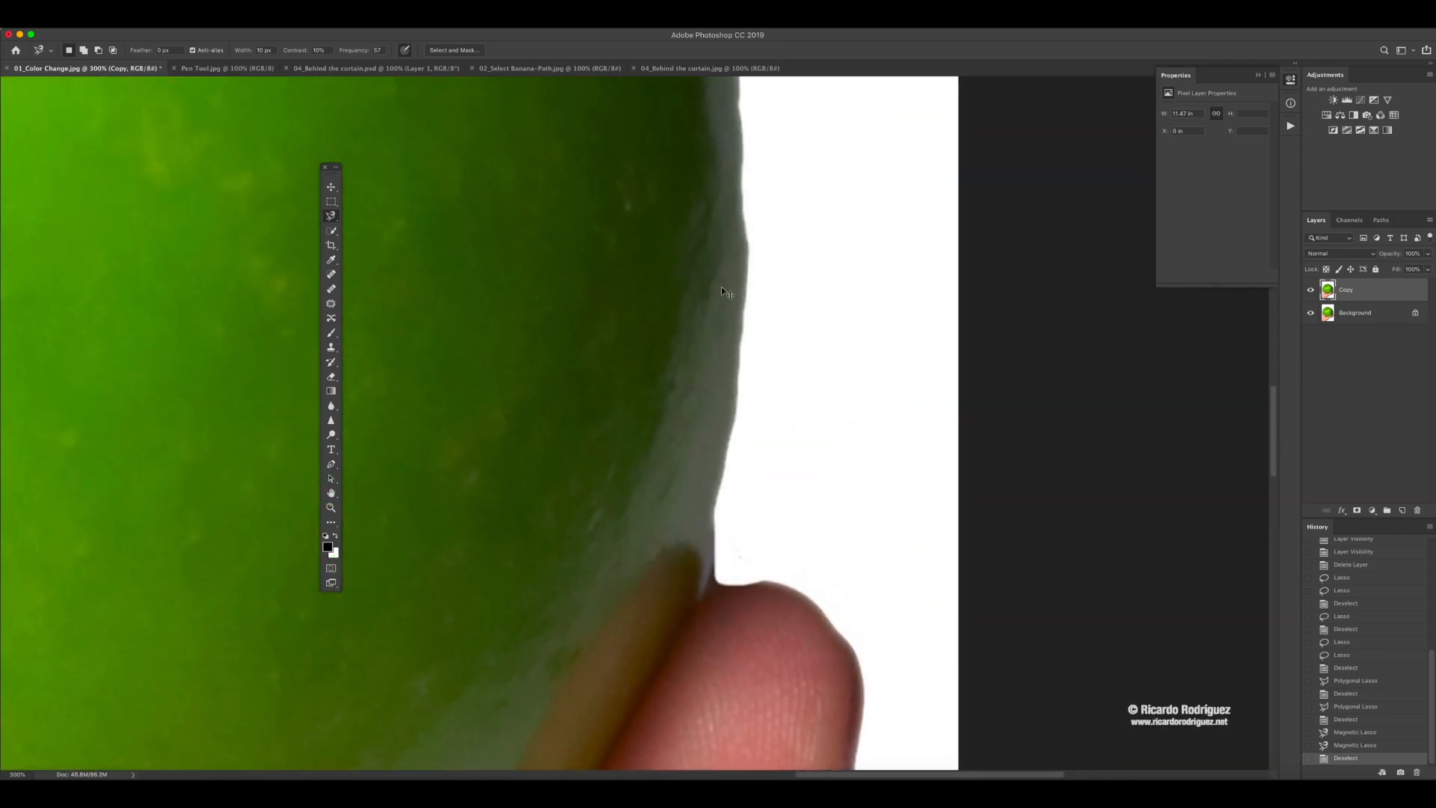
{"action": "key", "text": "super+minus"}
{"action": "key", "text": "super+minus"}
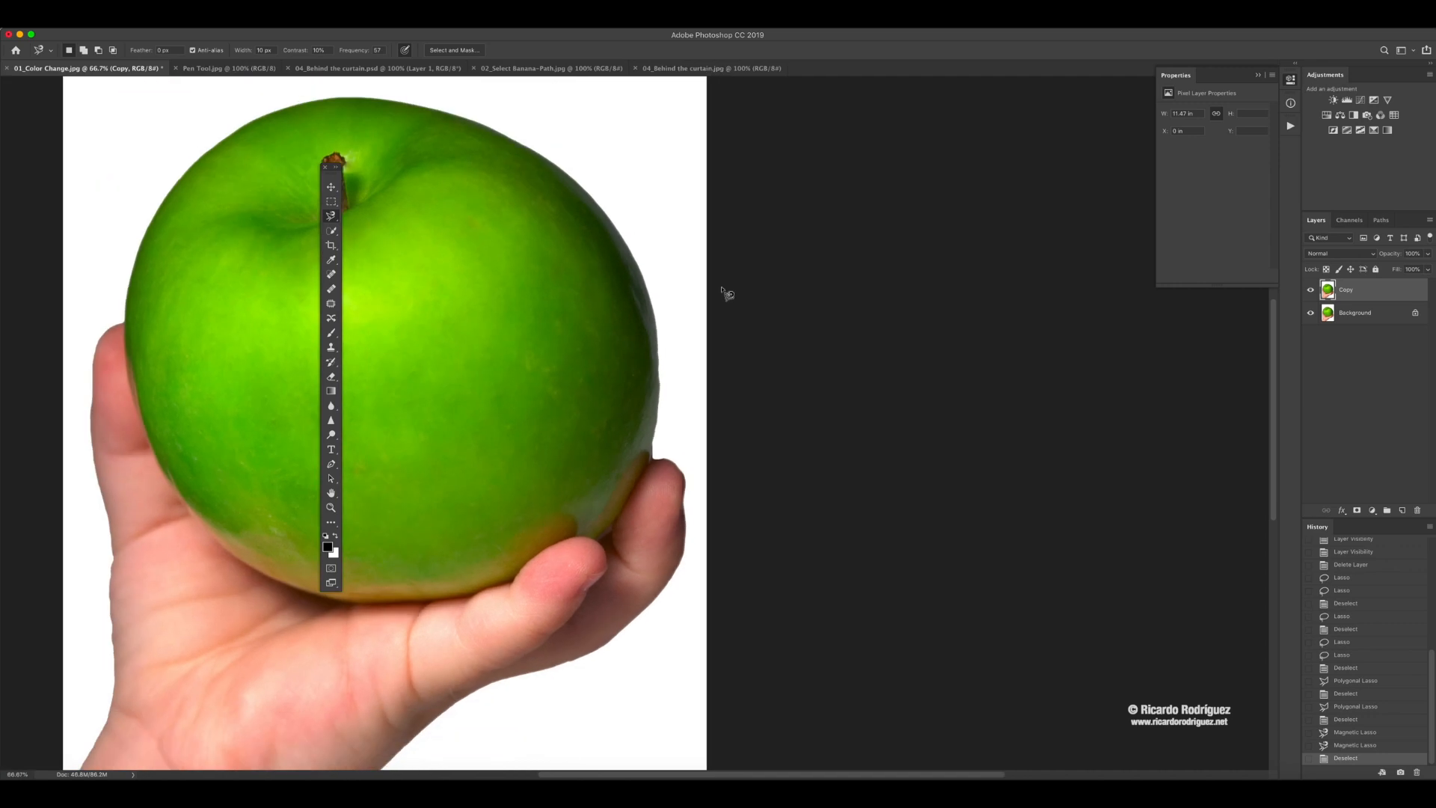
{"action": "left_click_drag", "start_coordinate": [595, 343], "coordinate": [705, 362]}
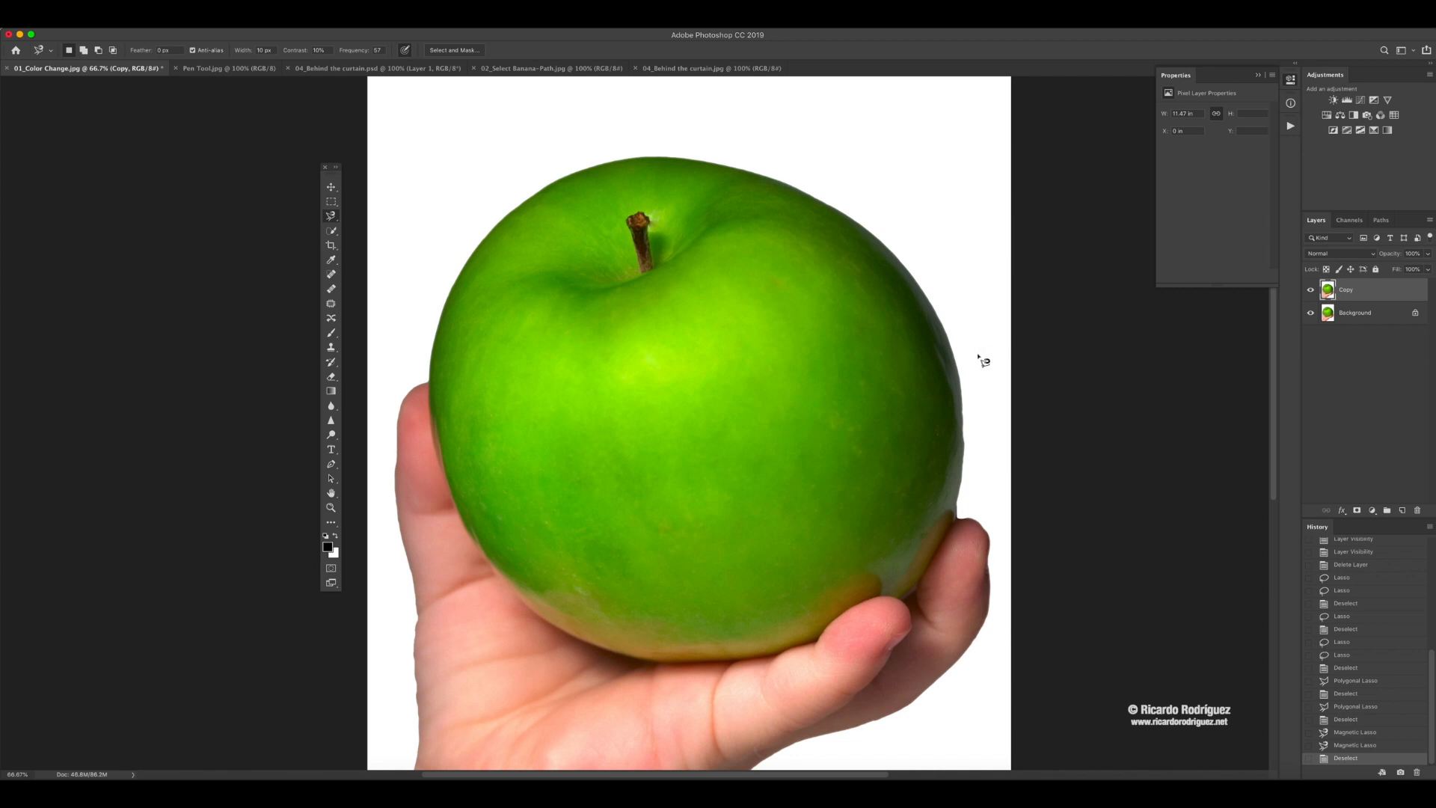
- Switch to the Quick Selection tool and set its brush size to 250 px
{"action": "left_click", "coordinate": [331, 216]}
{"action": "mouse_move", "coordinate": [331, 217]}
{"action": "left_mouse_down"}
{"action": "mouse_move", "coordinate": [372, 218]}
{"action": "mouse_move", "coordinate": [383, 240]}
{"action": "mouse_move", "coordinate": [330, 224]}
{"action": "mouse_move", "coordinate": [333, 244]}
{"action": "left_mouse_up"}
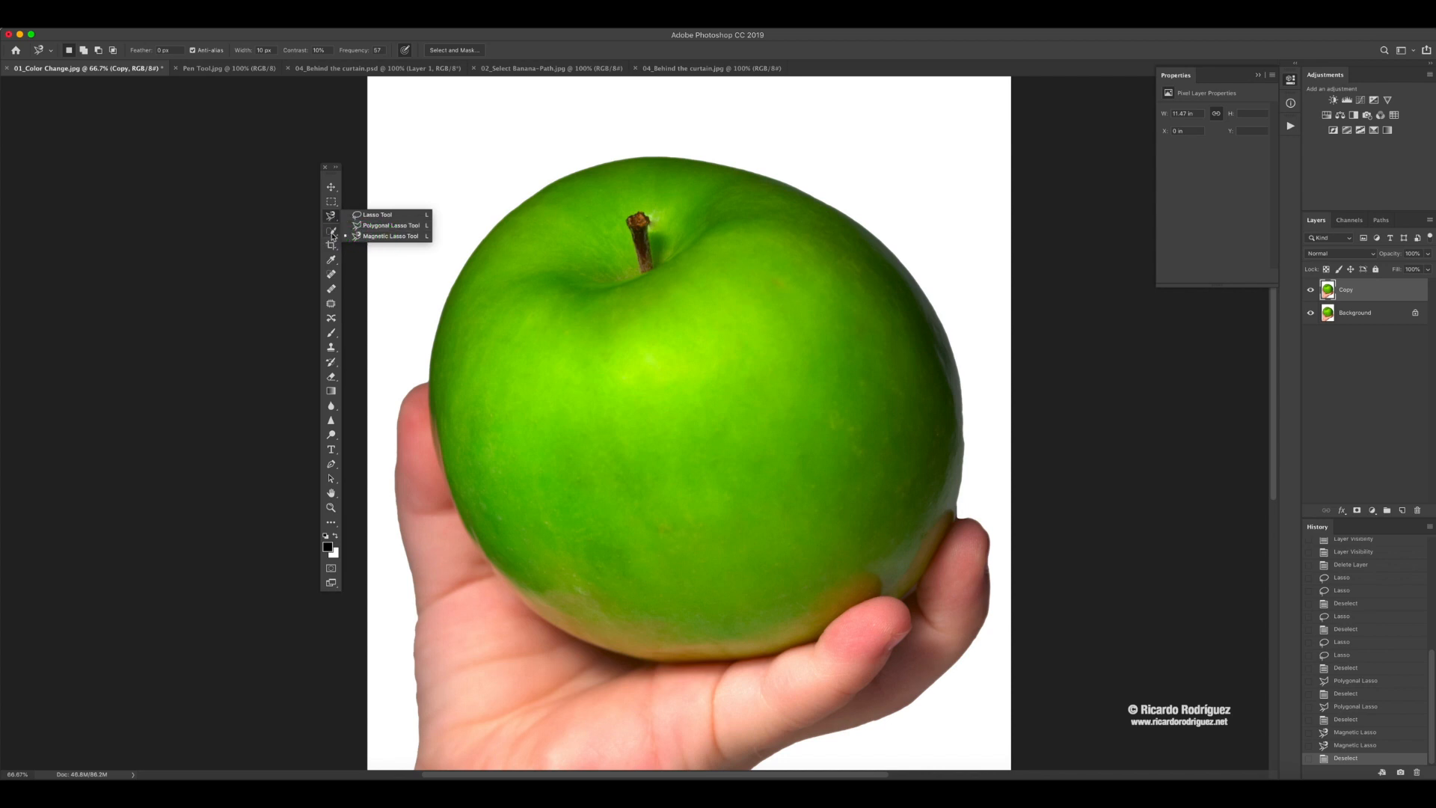
{"action": "left_click", "coordinate": [332, 234]}
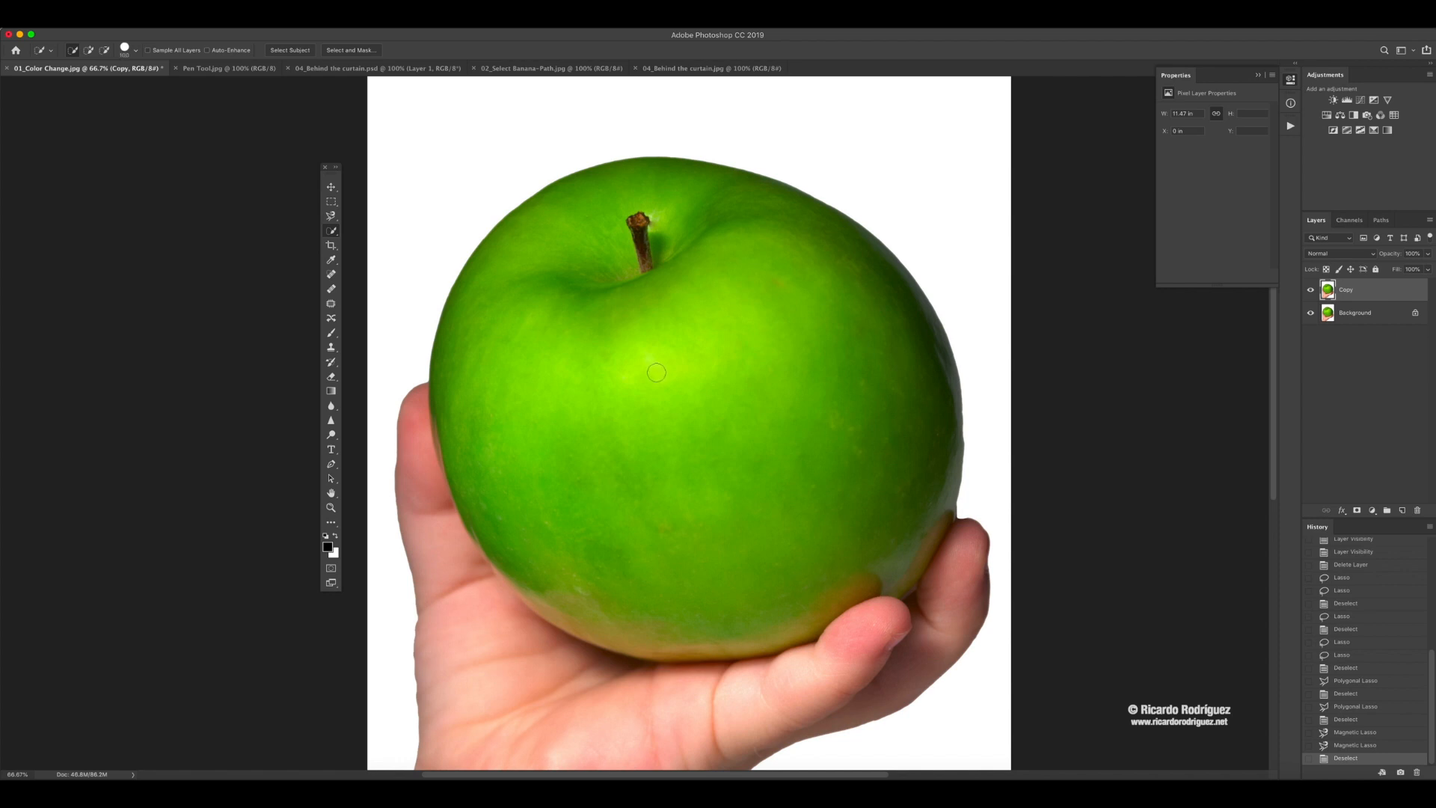
{"action": "key", "text": "bracketright"}
{"action": "key", "text": "bracketright"}
{"action": "key", "text": "bracketright"}
{"action": "key", "text": "bracketright"}
{"action": "key", "text": "bracketright"}
{"action": "key", "text": "bracketright"}
{"action": "key", "text": "bracketright"}
{"action": "key", "text": "bracketleft"}
{"action": "key", "text": "bracketright"}
{"action": "key", "text": "bracketright"}
{"action": "key", "text": "bracketright"}
{"action": "key", "text": "bracketright"}
{"action": "key", "text": "bracketright"}
{"action": "key", "text": "bracketleft"}
{"action": "key", "text": "bracketleft"}
{"action": "key", "text": "bracketleft"}
{"action": "key", "text": "bracketleft"}
{"action": "key", "text": "bracketleft"}
{"action": "key", "text": "bracketleft"}
{"action": "key", "text": "bracketleft"}
{"action": "key", "text": "bracketleft"}
{"action": "left_click", "coordinate": [136, 51]}
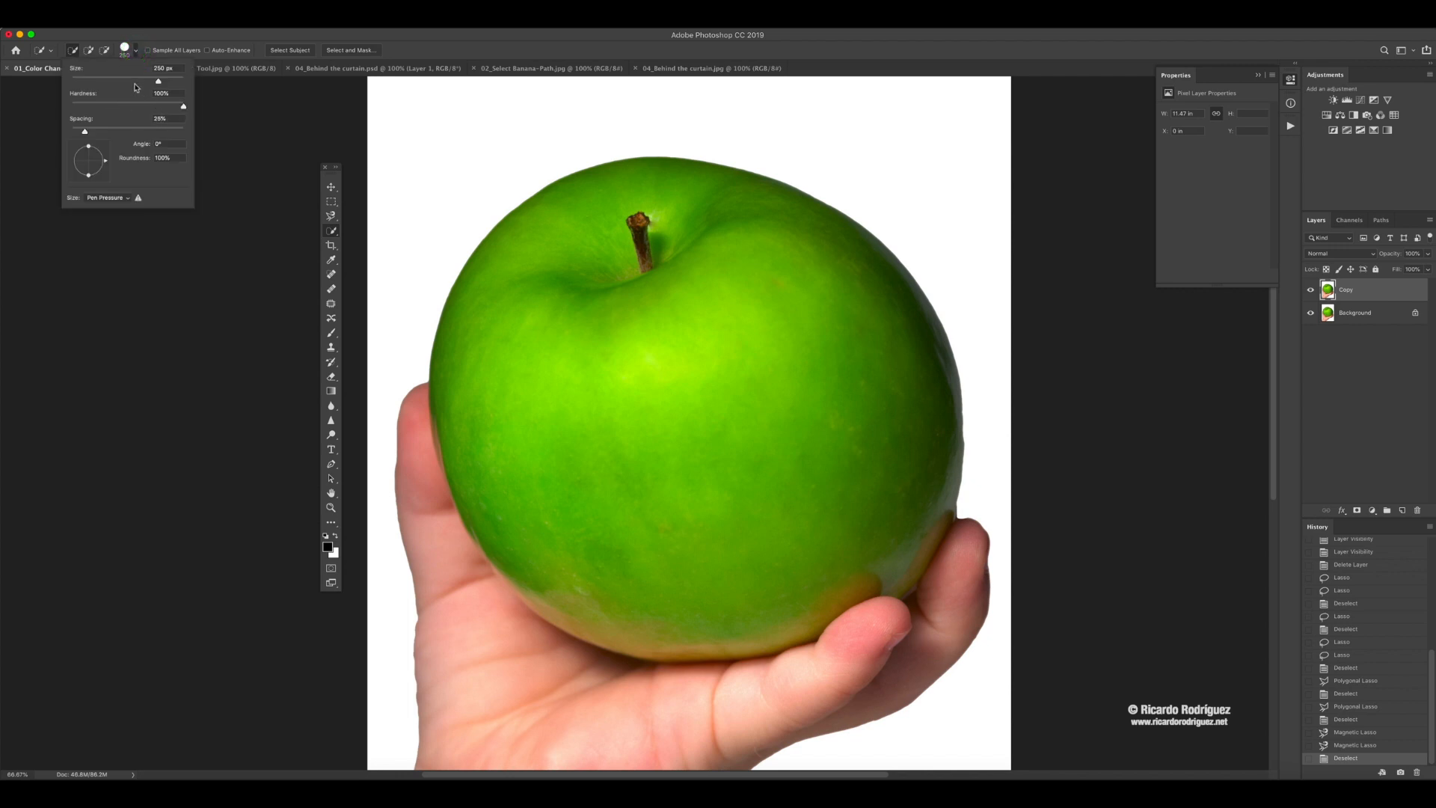
{"action": "left_click", "coordinate": [426, 42]}
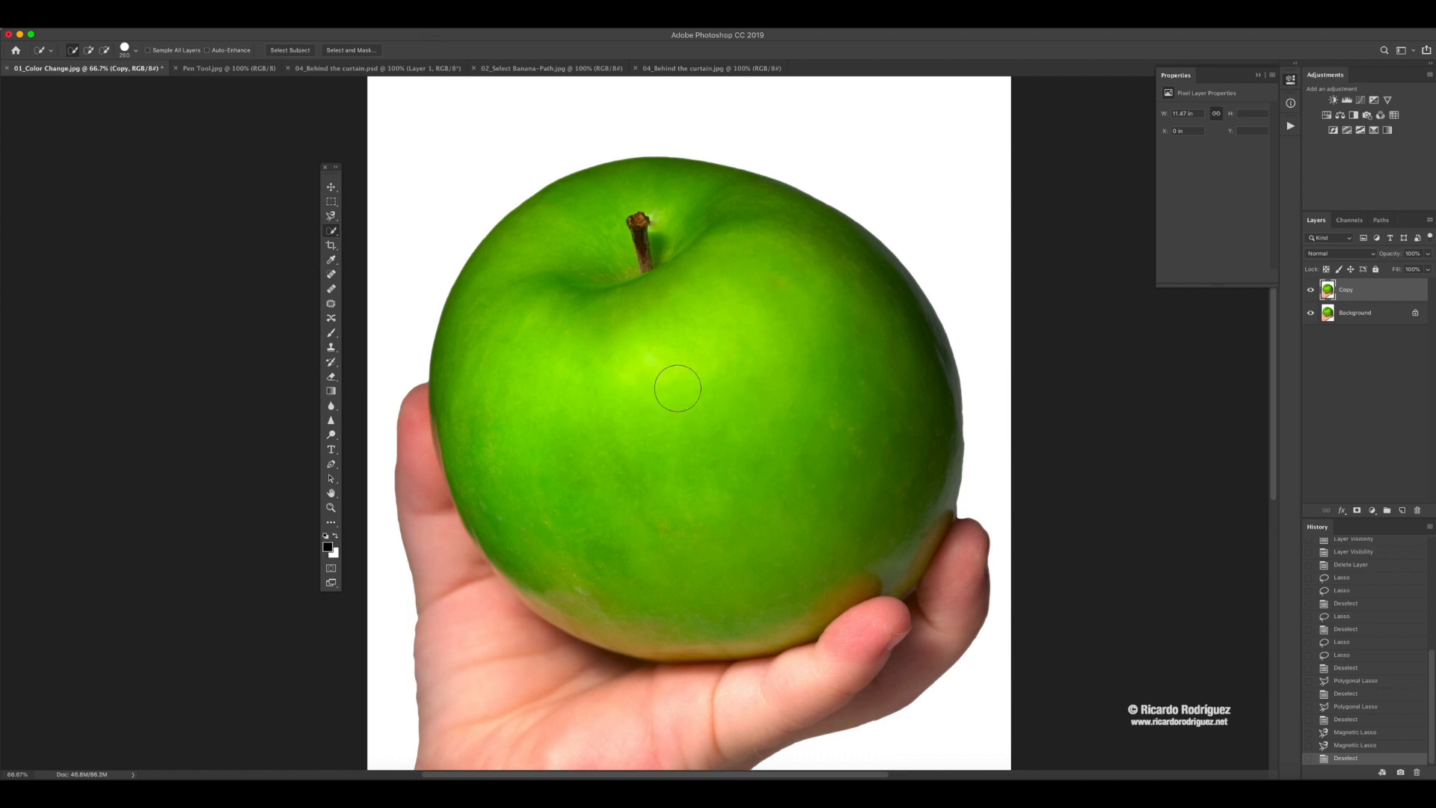
- Select the whole apple by painting across it with the Quick Selection tool, discarding a small trial selection in the middle
{"action": "left_click_drag", "start_coordinate": [677, 367], "coordinate": [677, 382]}
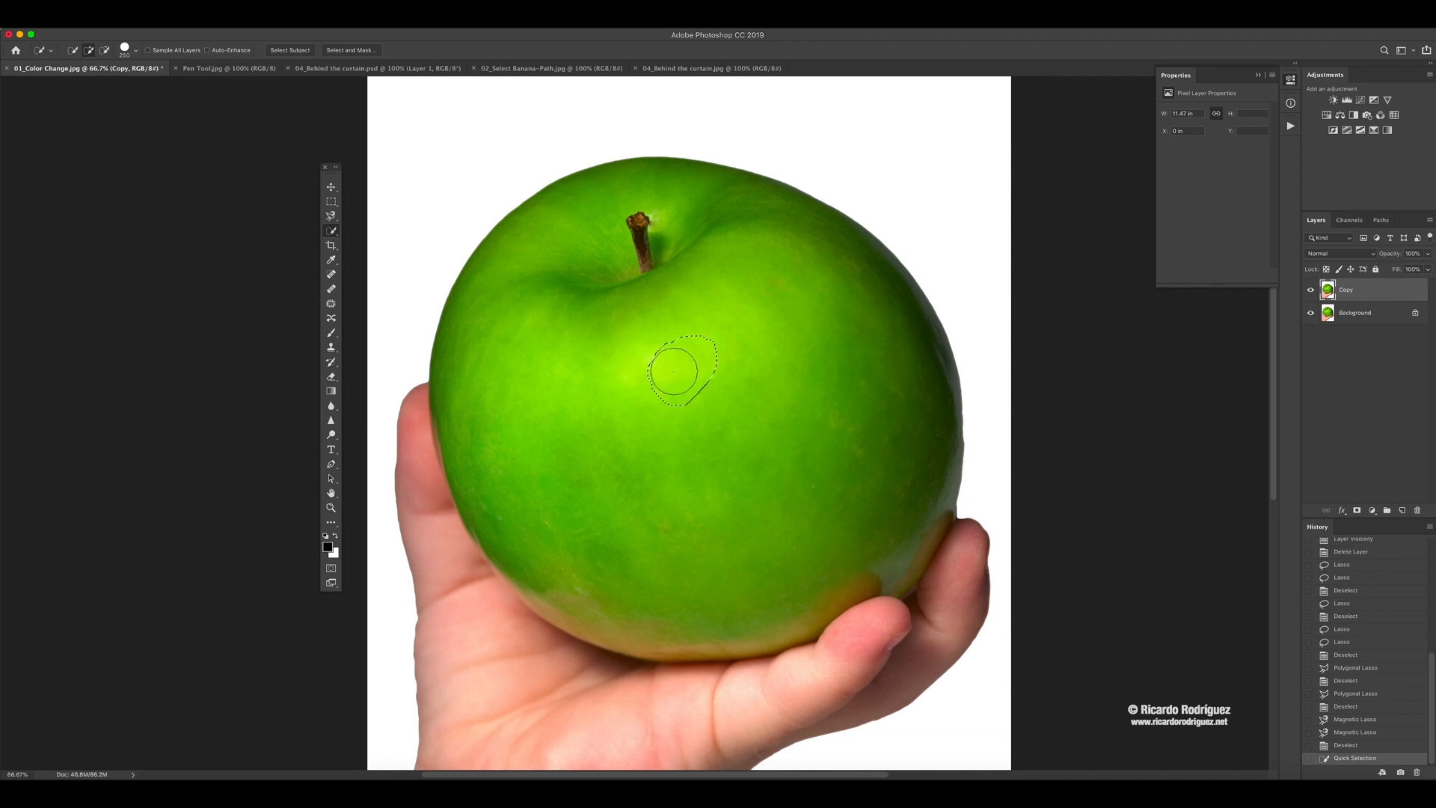
{"action": "key", "text": "super+d"}
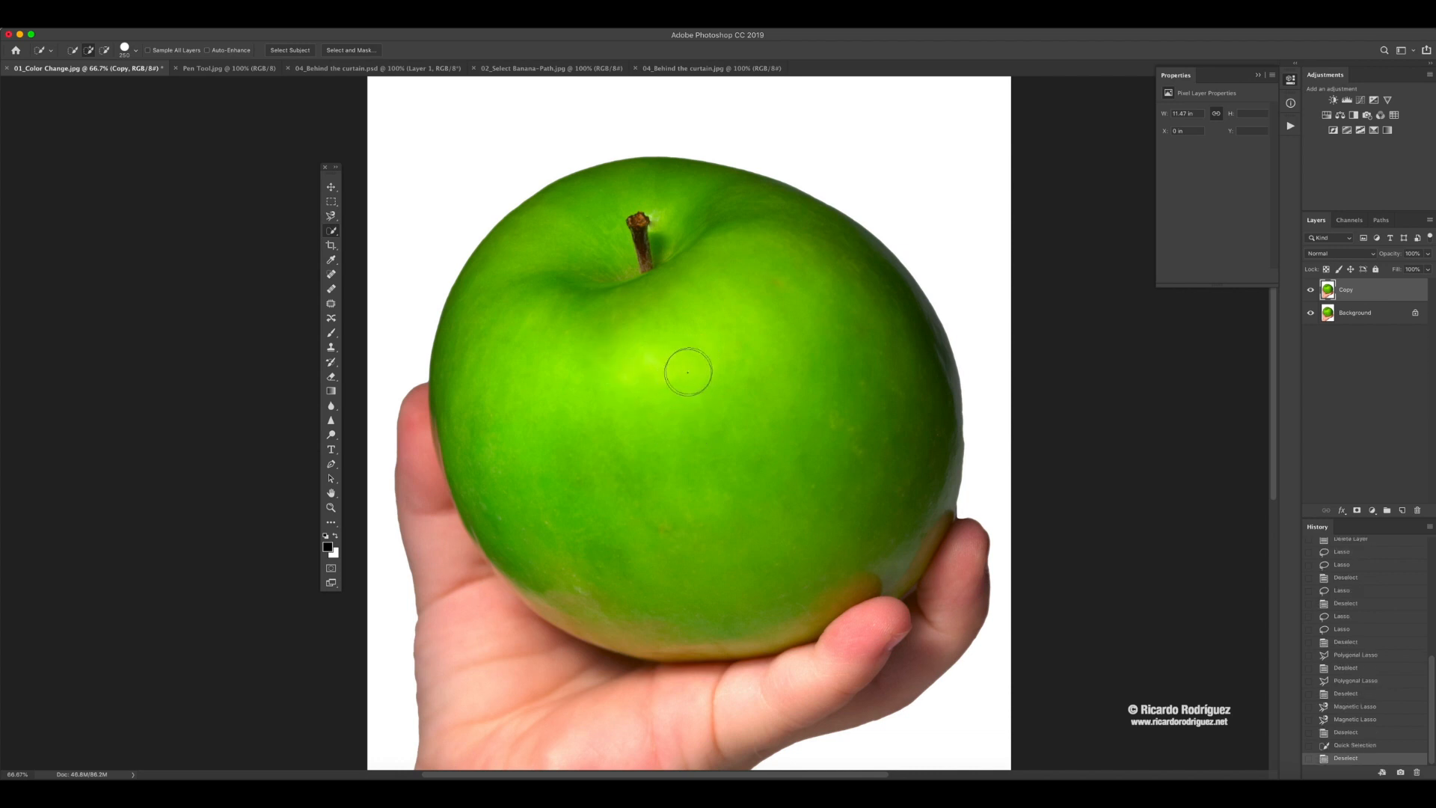
{"action": "mouse_move", "coordinate": [682, 369]}
{"action": "left_mouse_down"}
{"action": "mouse_move", "coordinate": [663, 404]}
{"action": "mouse_move", "coordinate": [576, 420]}
{"action": "mouse_move", "coordinate": [591, 459]}
{"action": "mouse_move", "coordinate": [688, 473]}
{"action": "left_mouse_up"}
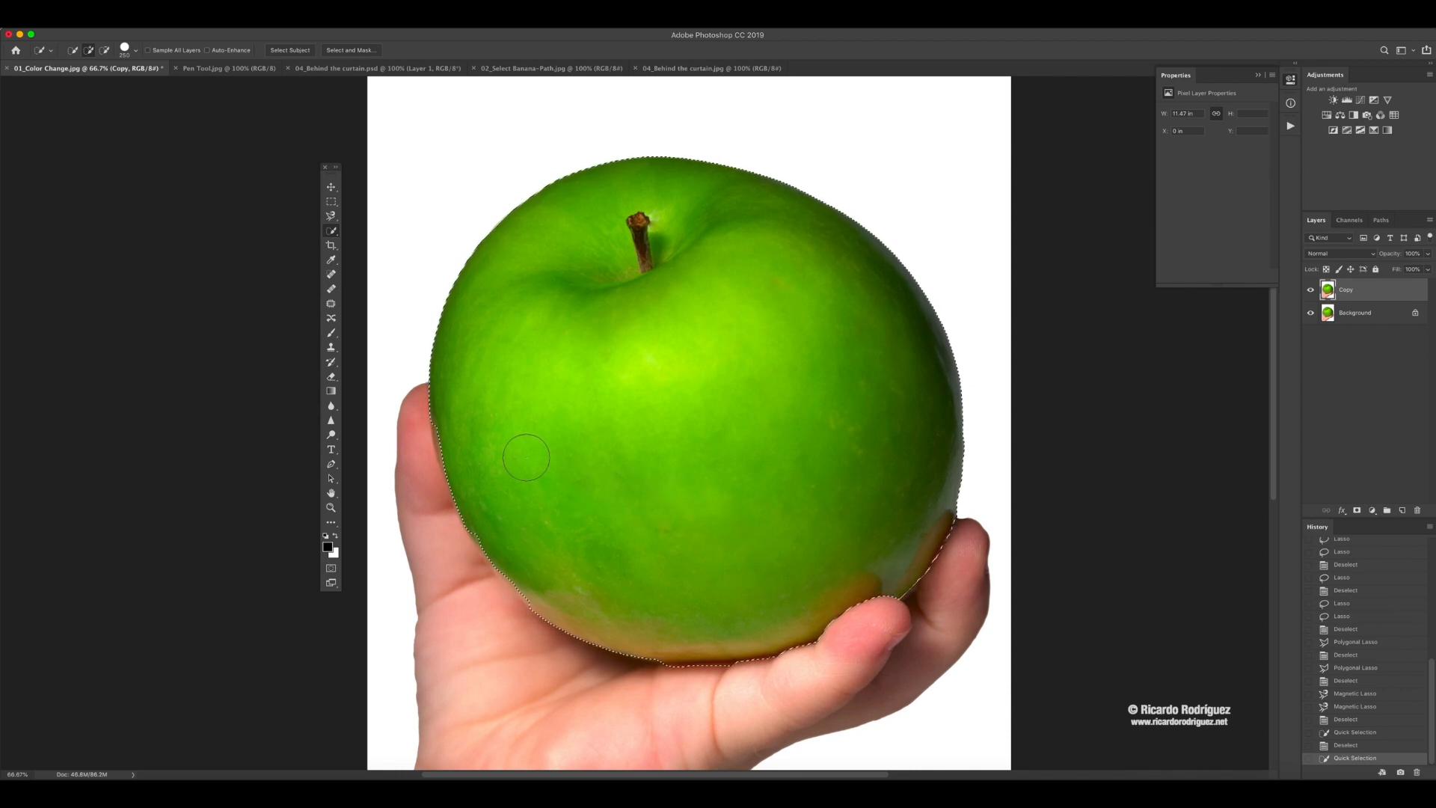
- With a smaller Quick Selection brush, correct the selection edge where the apple's left side meets the upper finger
{"action": "key", "text": "super+plus"}
{"action": "key", "text": "super+plus"}
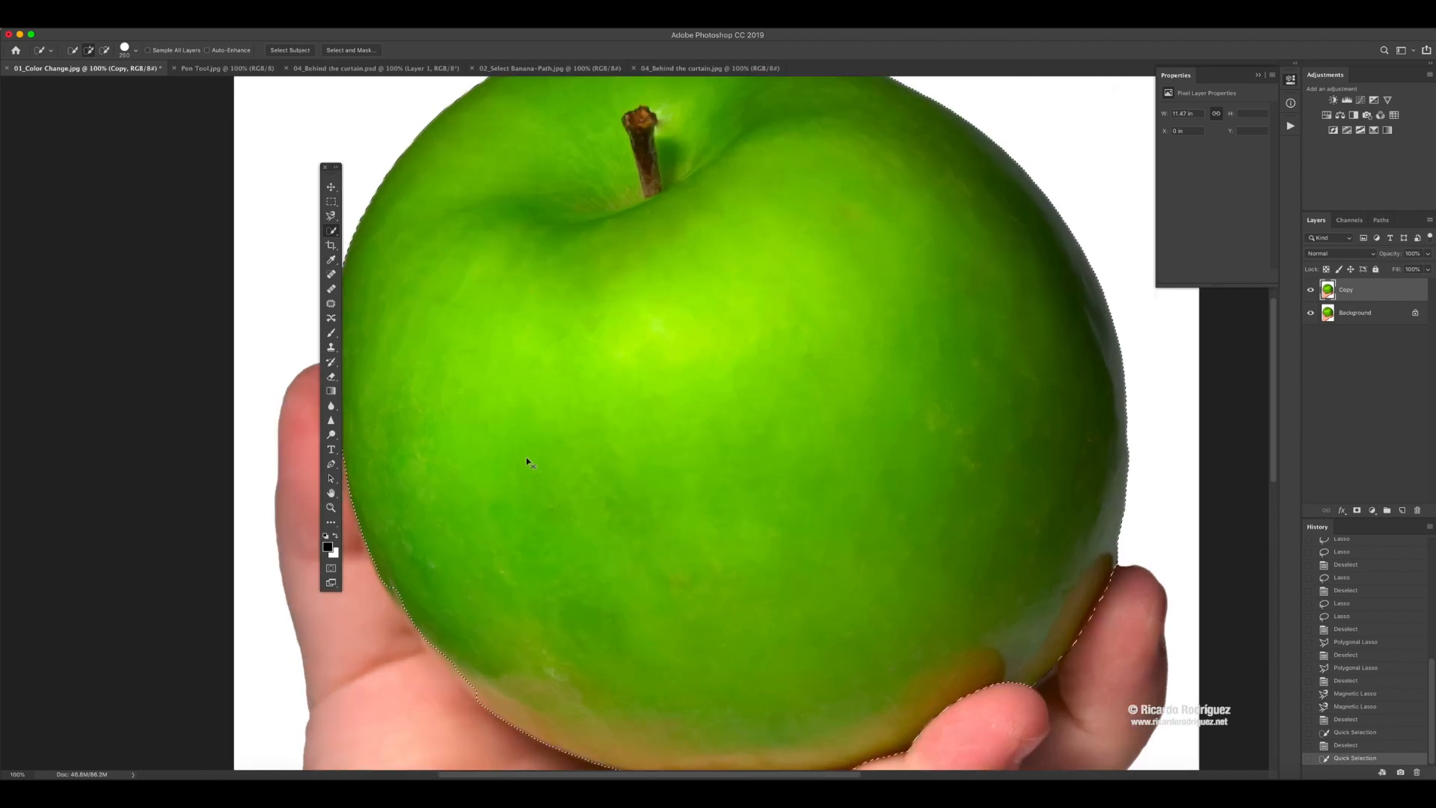
{"action": "left_click_drag", "start_coordinate": [710, 443], "coordinate": [1019, 405]}
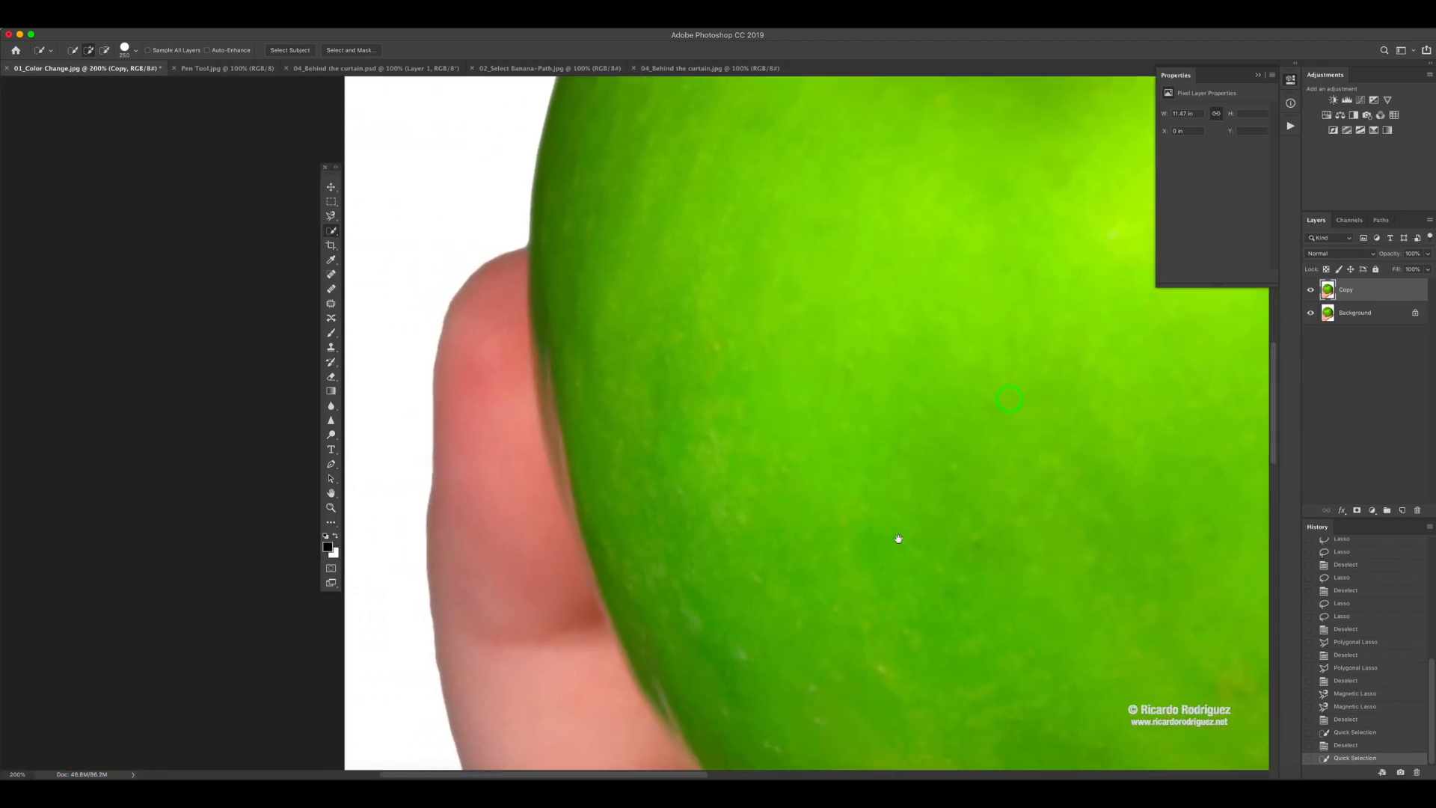
{"action": "left_click_drag", "start_coordinate": [897, 529], "coordinate": [898, 434]}
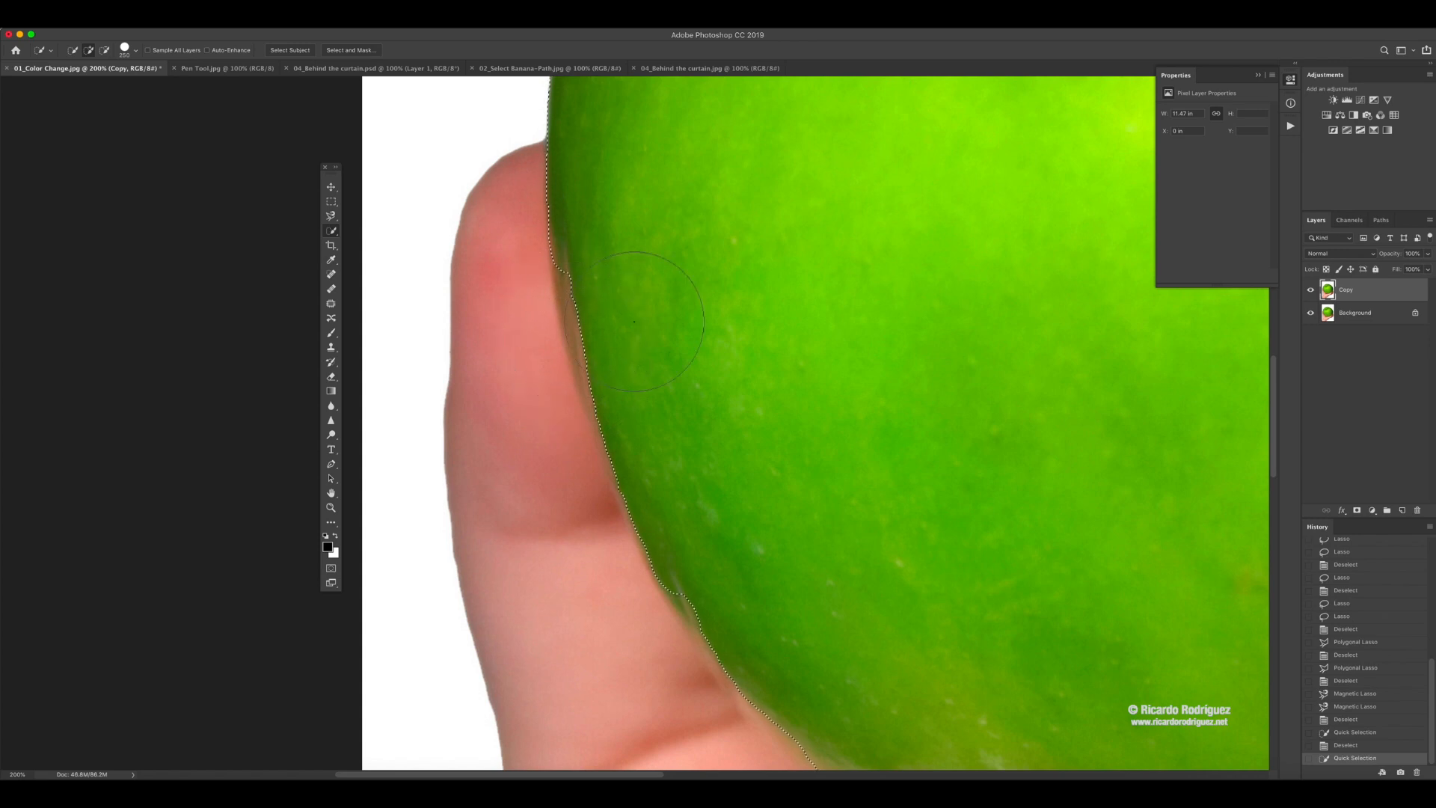
{"action": "key", "text": "bracketleft"}
{"action": "key", "text": "bracketleft"}
{"action": "key", "text": "bracketleft"}
{"action": "key", "text": "bracketleft"}
{"action": "key", "text": "bracketleft"}
{"action": "key", "text": "bracketleft"}
{"action": "key", "text": "bracketleft"}
{"action": "key", "text": "bracketleft"}
{"action": "key", "text": "bracketleft"}
{"action": "key", "text": "alt"}
{"action": "left_click", "coordinate": [573, 286], "text": "alt"}
{"action": "left_click", "coordinate": [576, 303]}
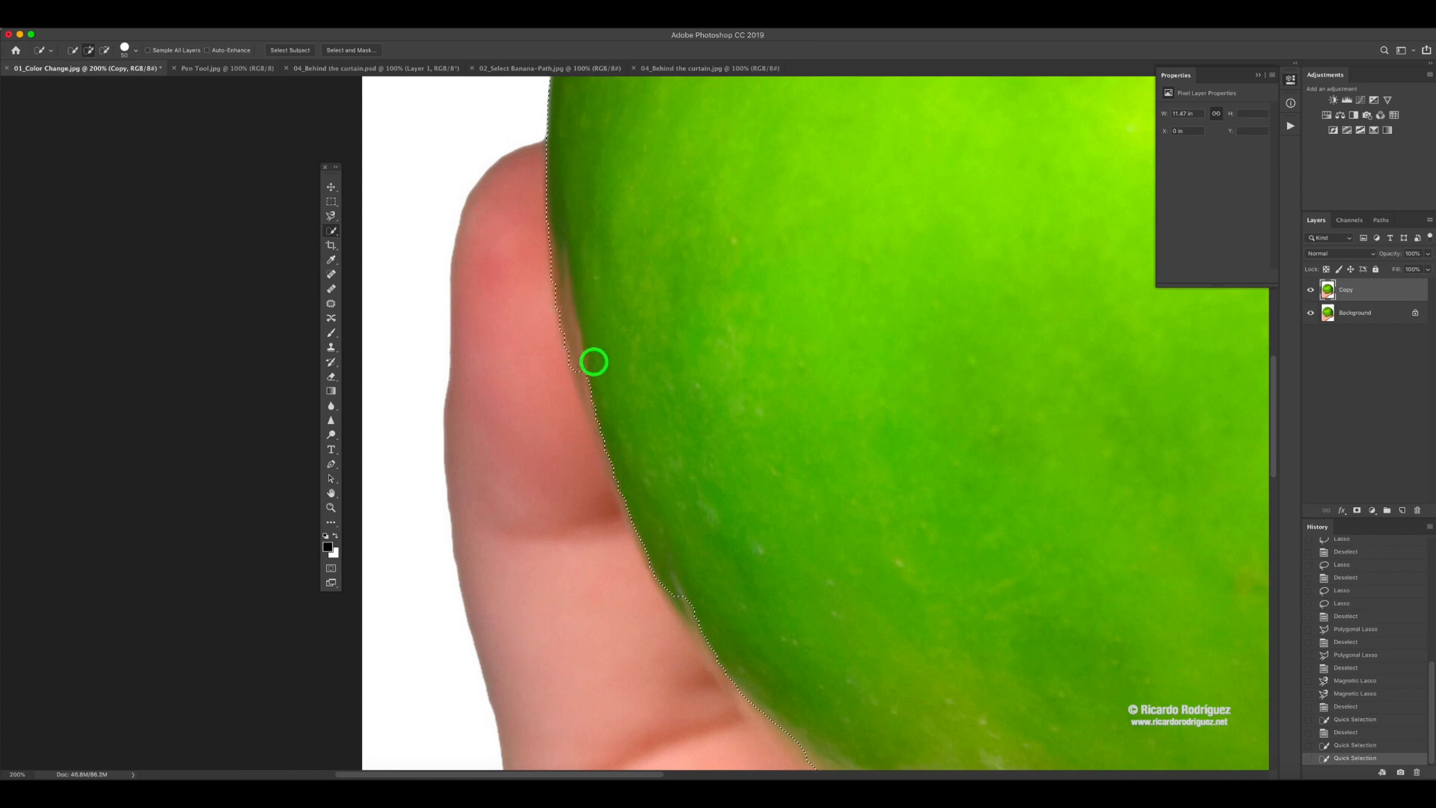
- Refine the selection edge further down the finger, adding missed apple edge and subtracting finger skin
{"action": "left_click", "coordinate": [594, 362], "text": "alt"}
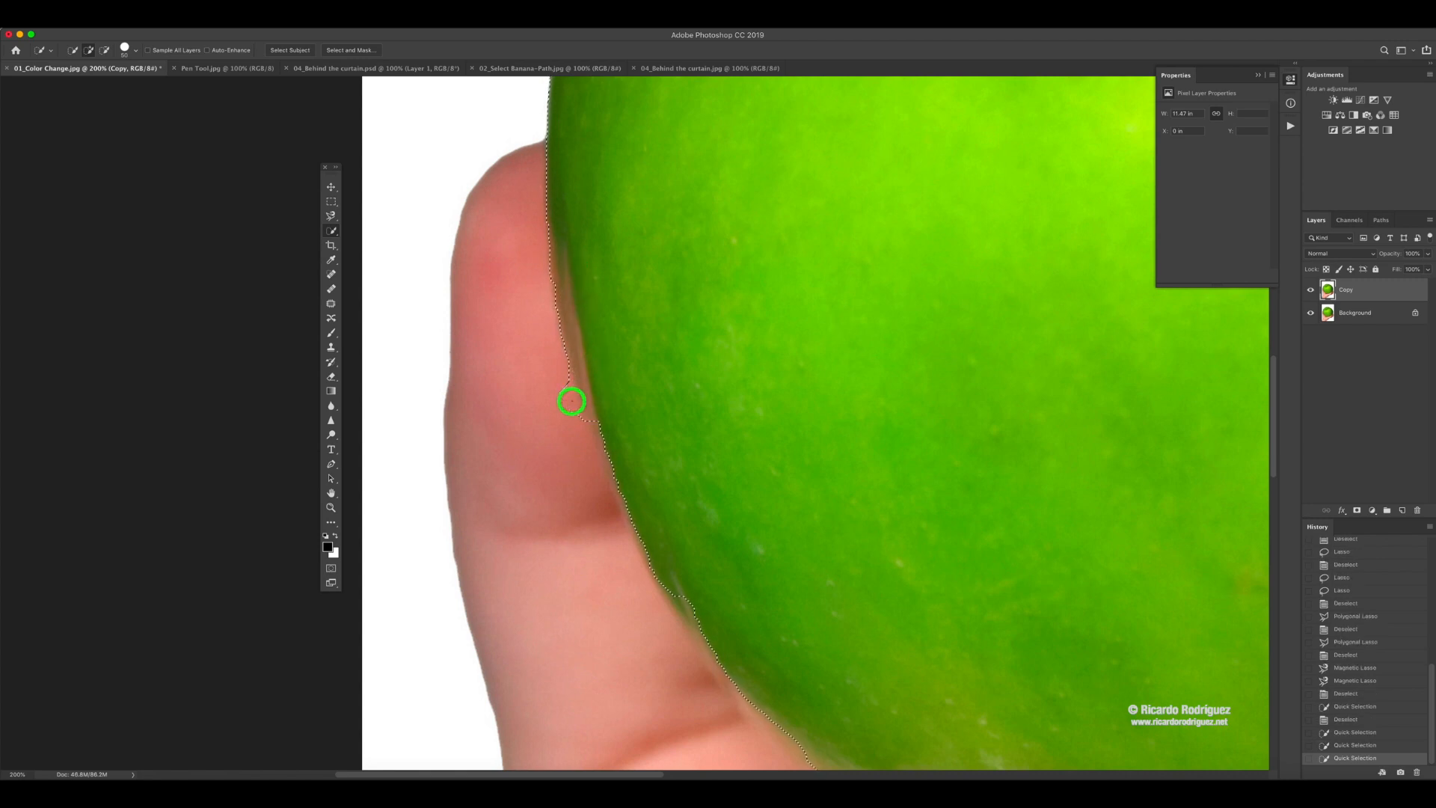
{"action": "left_click", "coordinate": [567, 405], "text": "alt"}
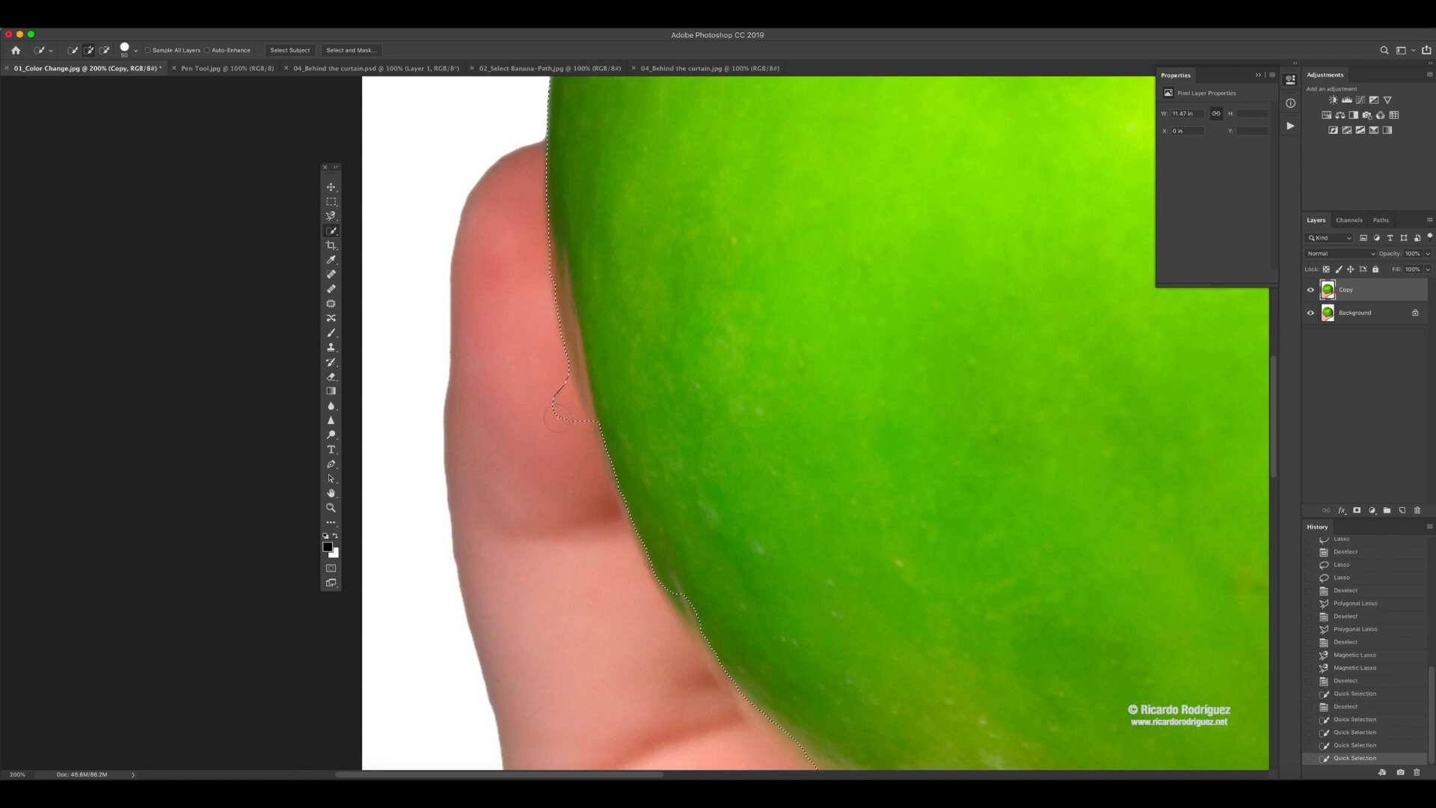
{"action": "key", "text": "alt"}
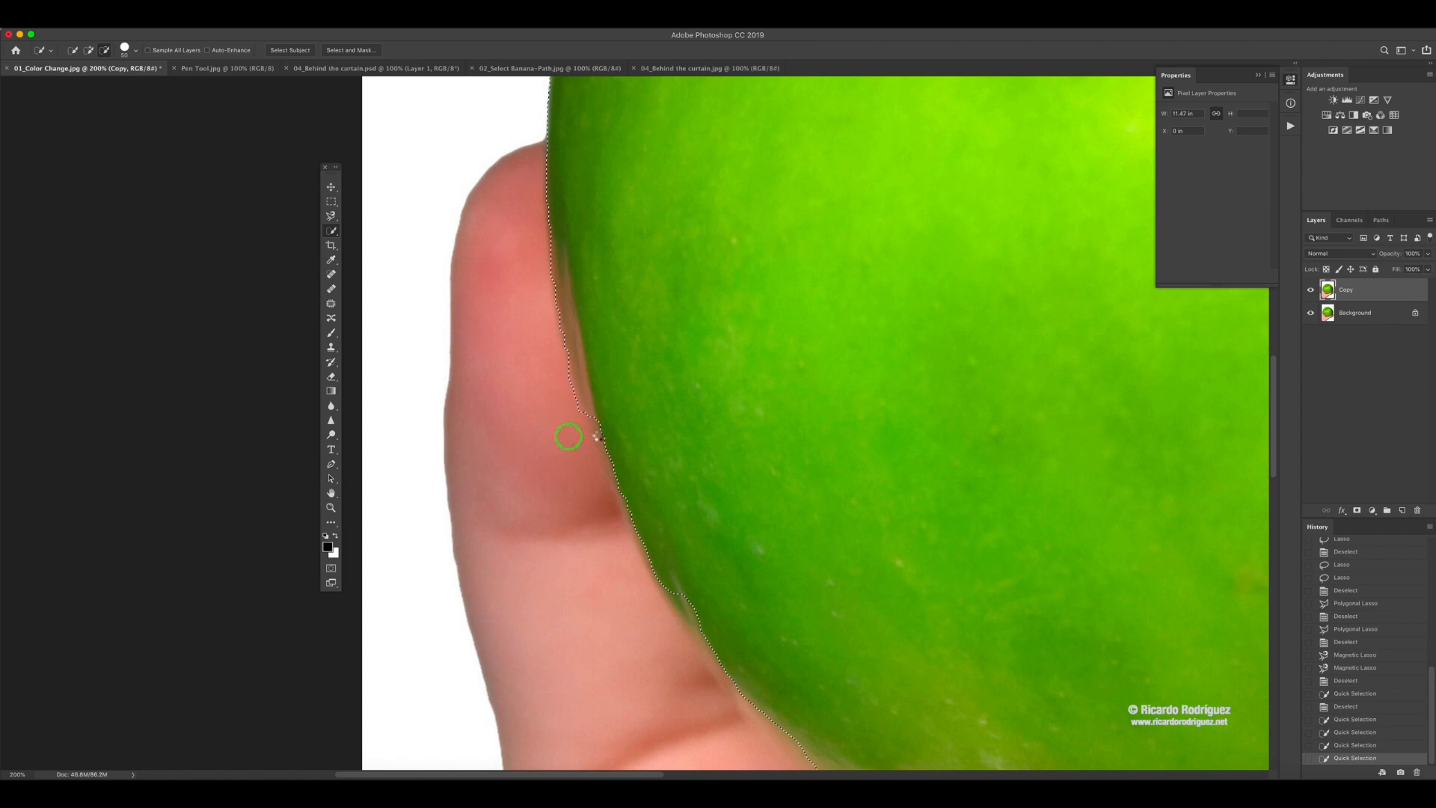
{"action": "left_click", "coordinate": [603, 418], "text": "alt"}
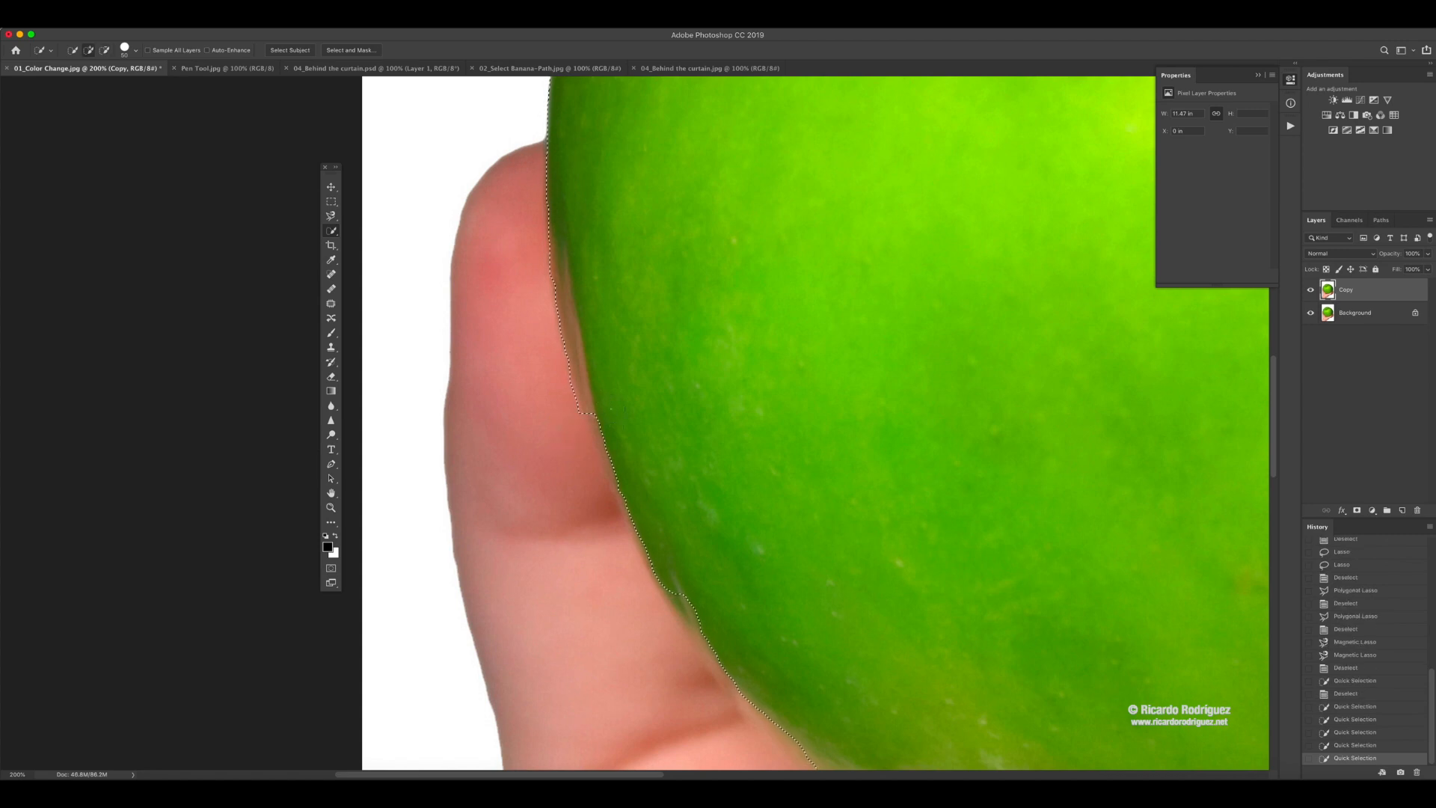
{"action": "left_click", "coordinate": [598, 424]}
{"action": "left_click", "coordinate": [630, 502]}
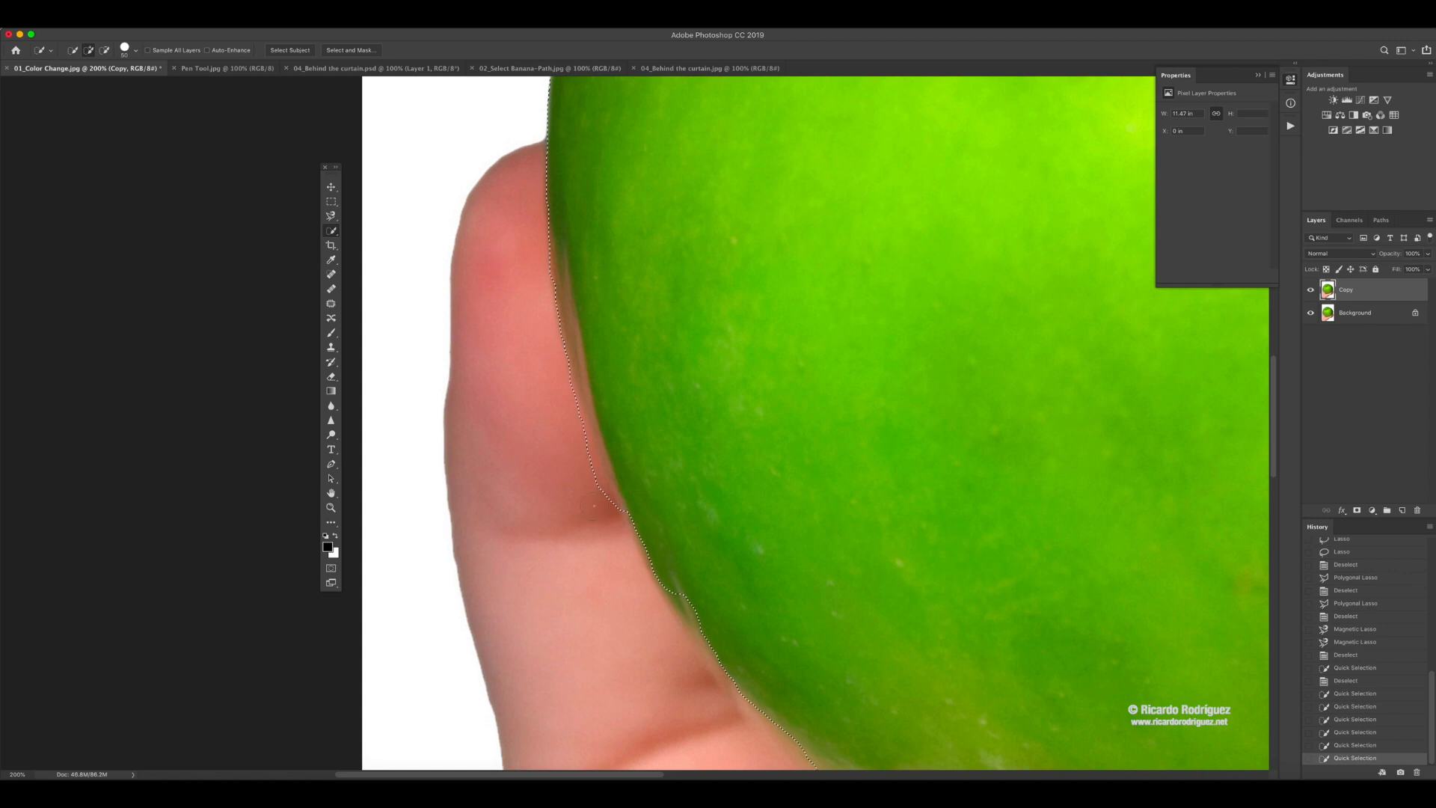
{"action": "left_click", "coordinate": [587, 484]}
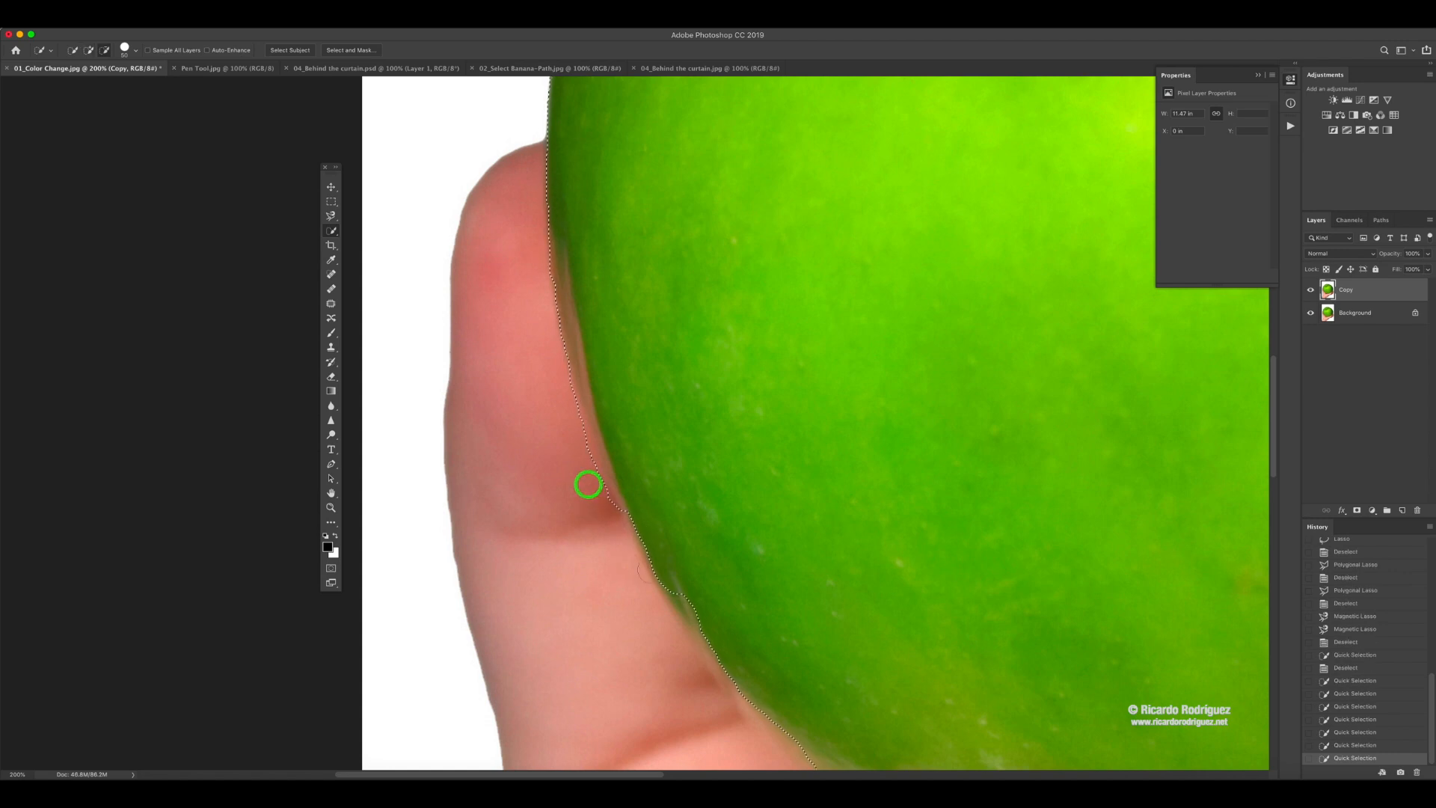
- Smooth the selection edge along the apple's lower-left curve, where it meets the base of the finger
{"action": "left_click_drag", "start_coordinate": [721, 561], "coordinate": [704, 397]}
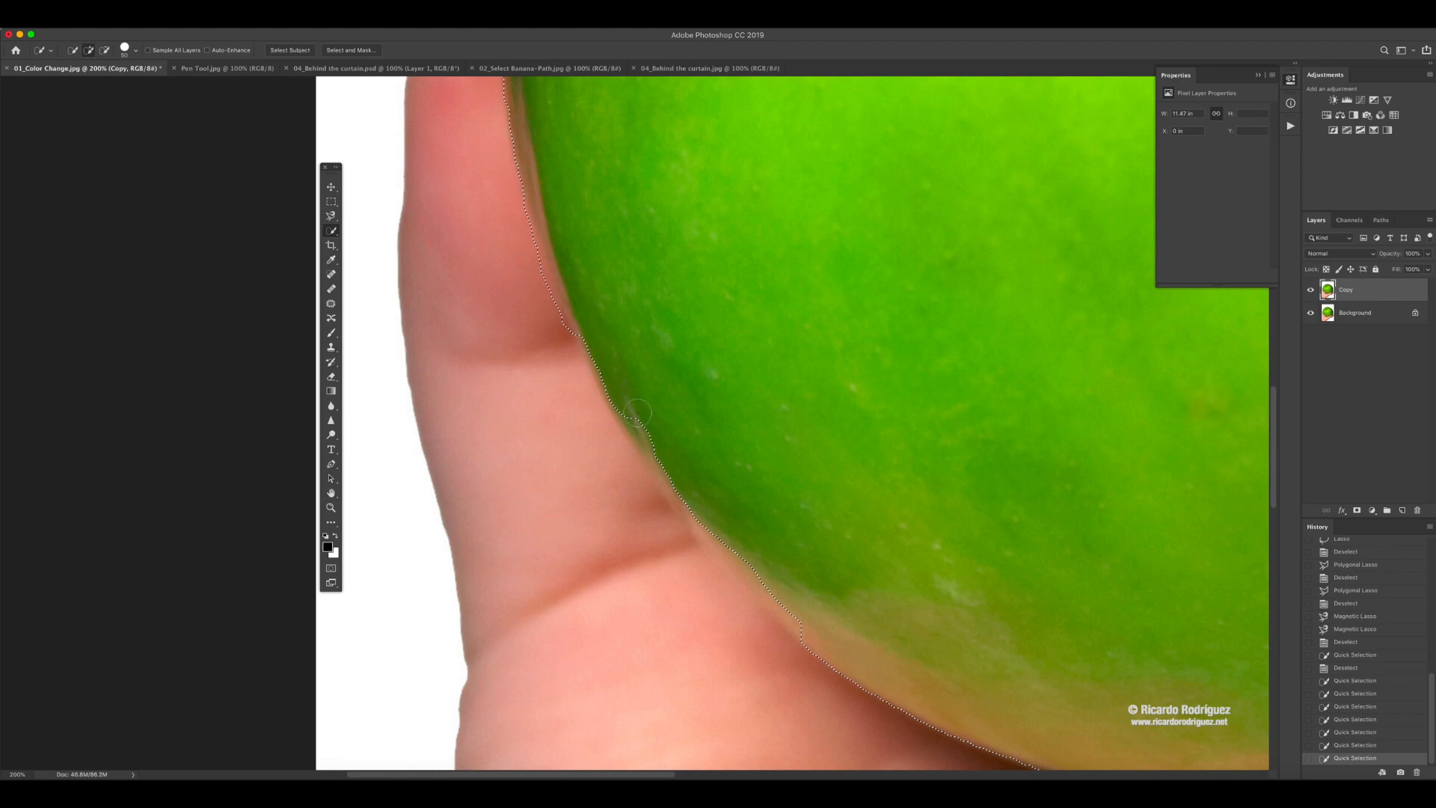
{"action": "left_click", "coordinate": [680, 476]}
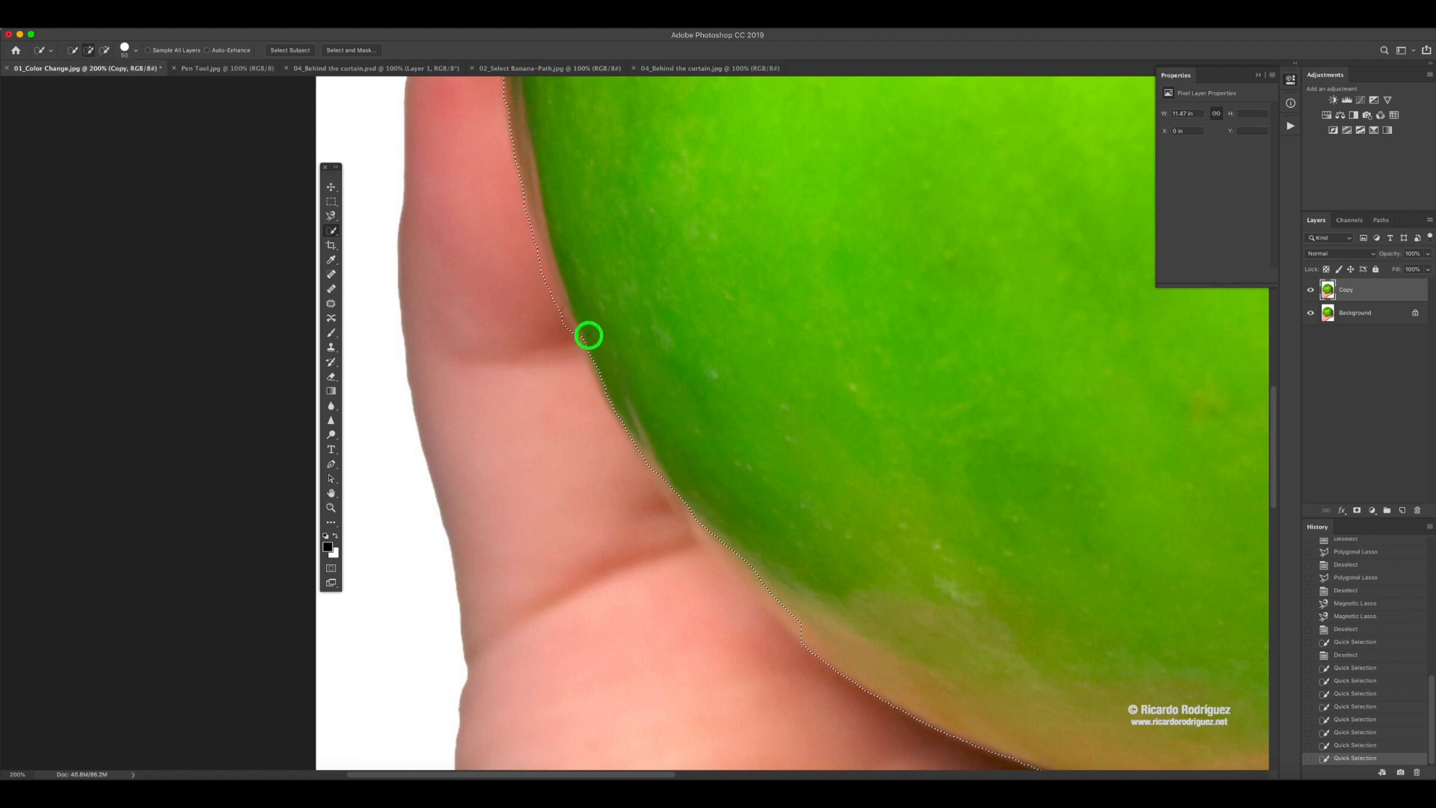
{"action": "left_click_drag", "start_coordinate": [621, 387], "coordinate": [632, 393]}
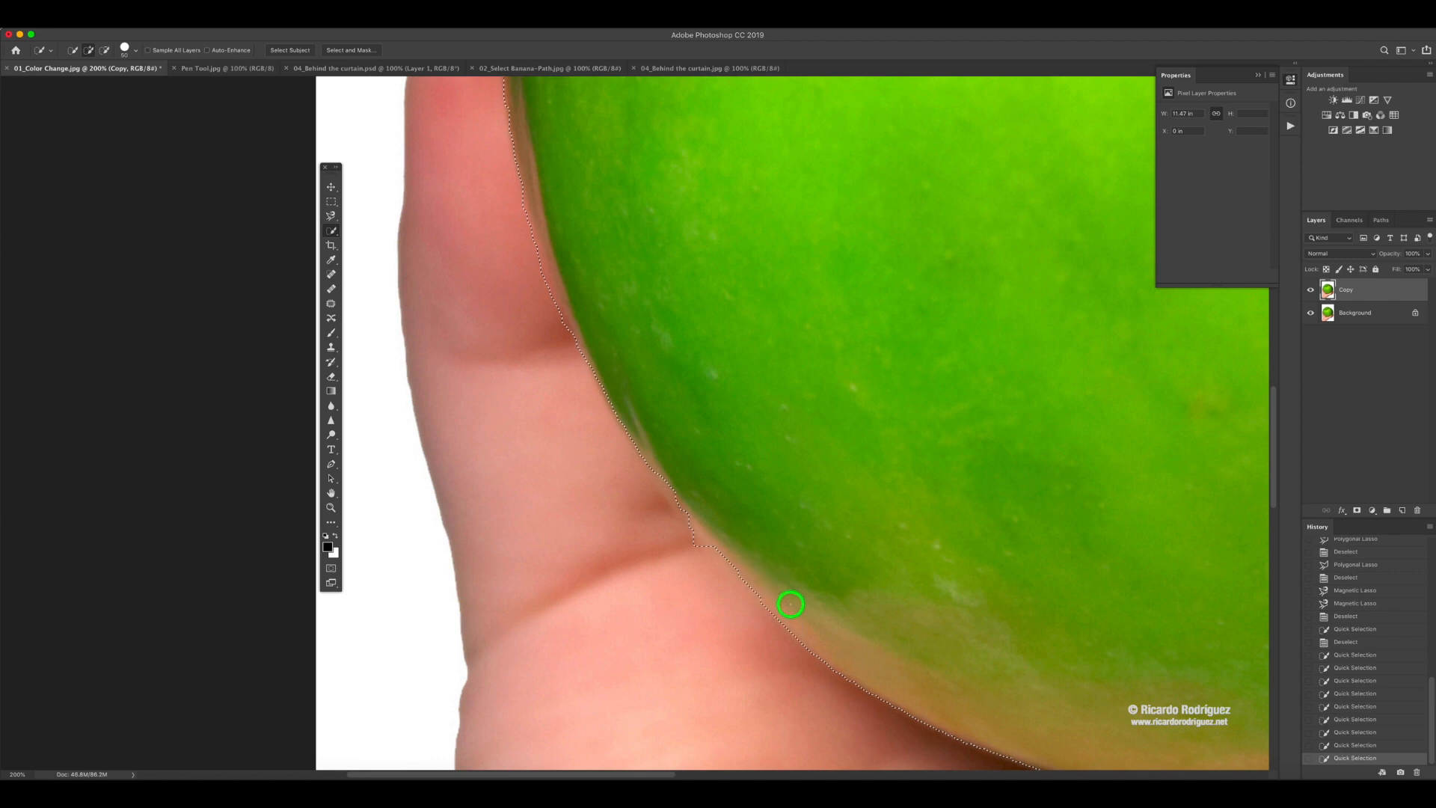
- Subtract the strip of palm skin beneath the apple from the selection
{"action": "mouse_move", "coordinate": [790, 603]}
{"action": "left_mouse_down"}
{"action": "mouse_move", "coordinate": [774, 598]}
{"action": "mouse_move", "coordinate": [763, 551]}
{"action": "mouse_move", "coordinate": [424, 385]}
{"action": "left_mouse_up"}
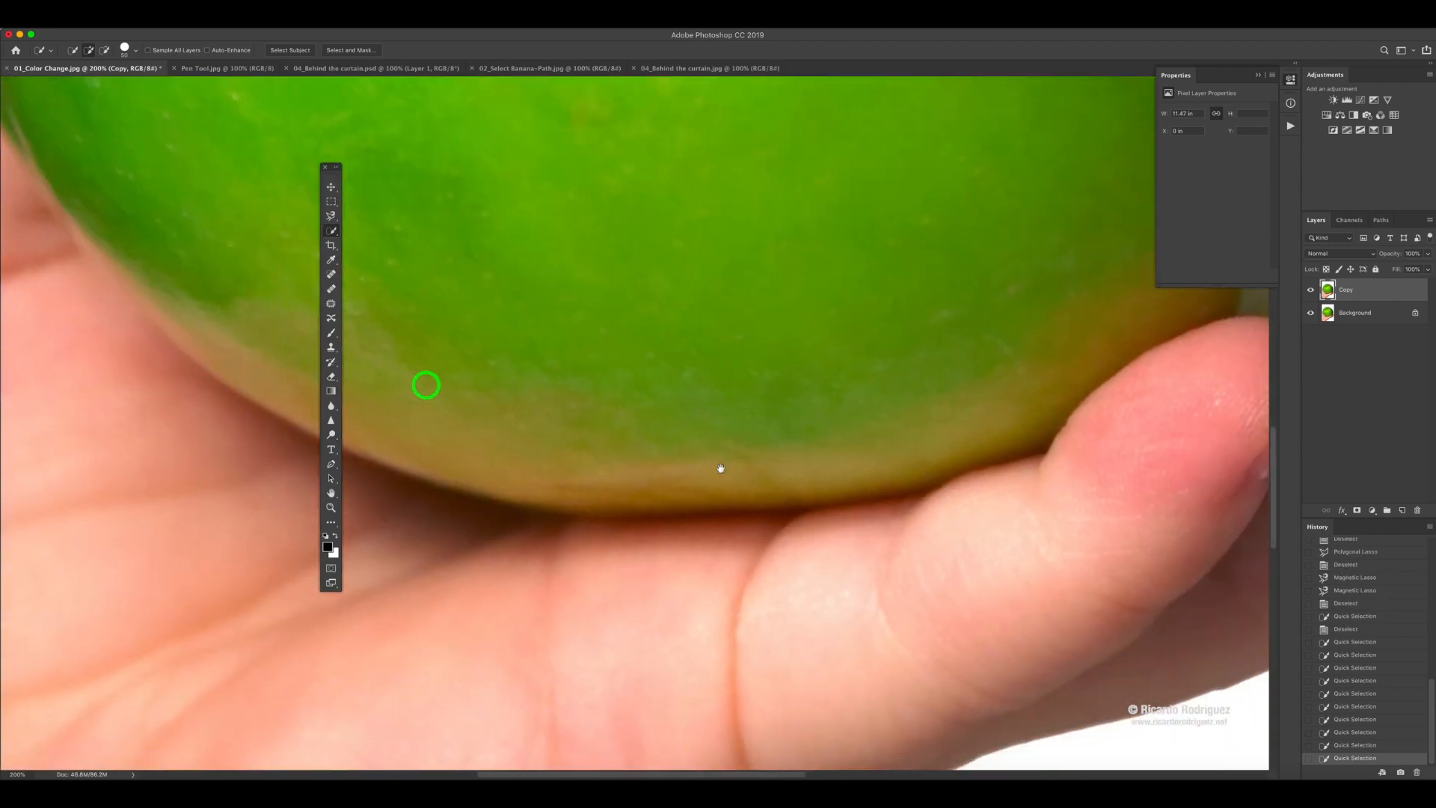
{"action": "left_click_drag", "start_coordinate": [629, 425], "coordinate": [750, 499]}
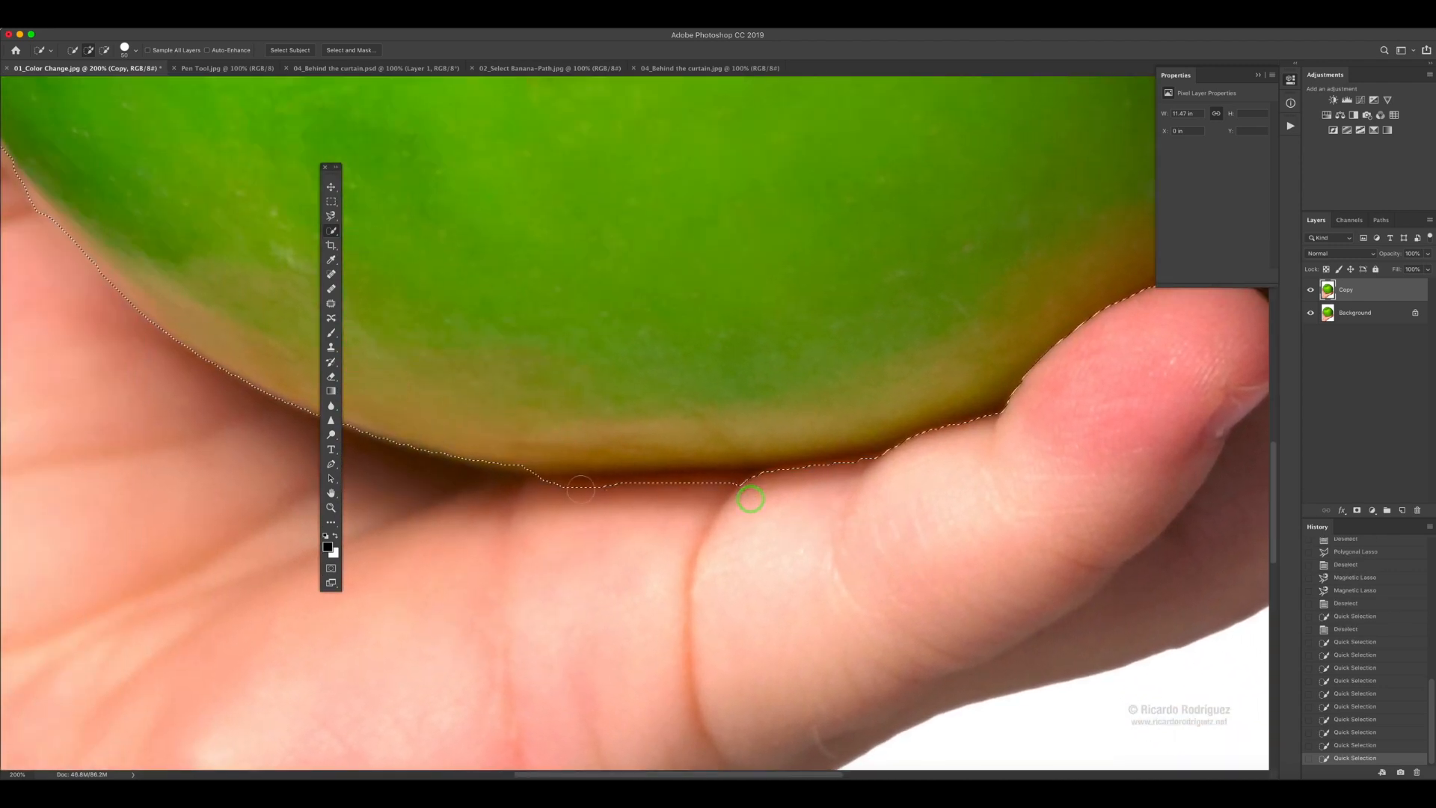
{"action": "left_click_drag", "start_coordinate": [546, 497], "coordinate": [828, 481]}
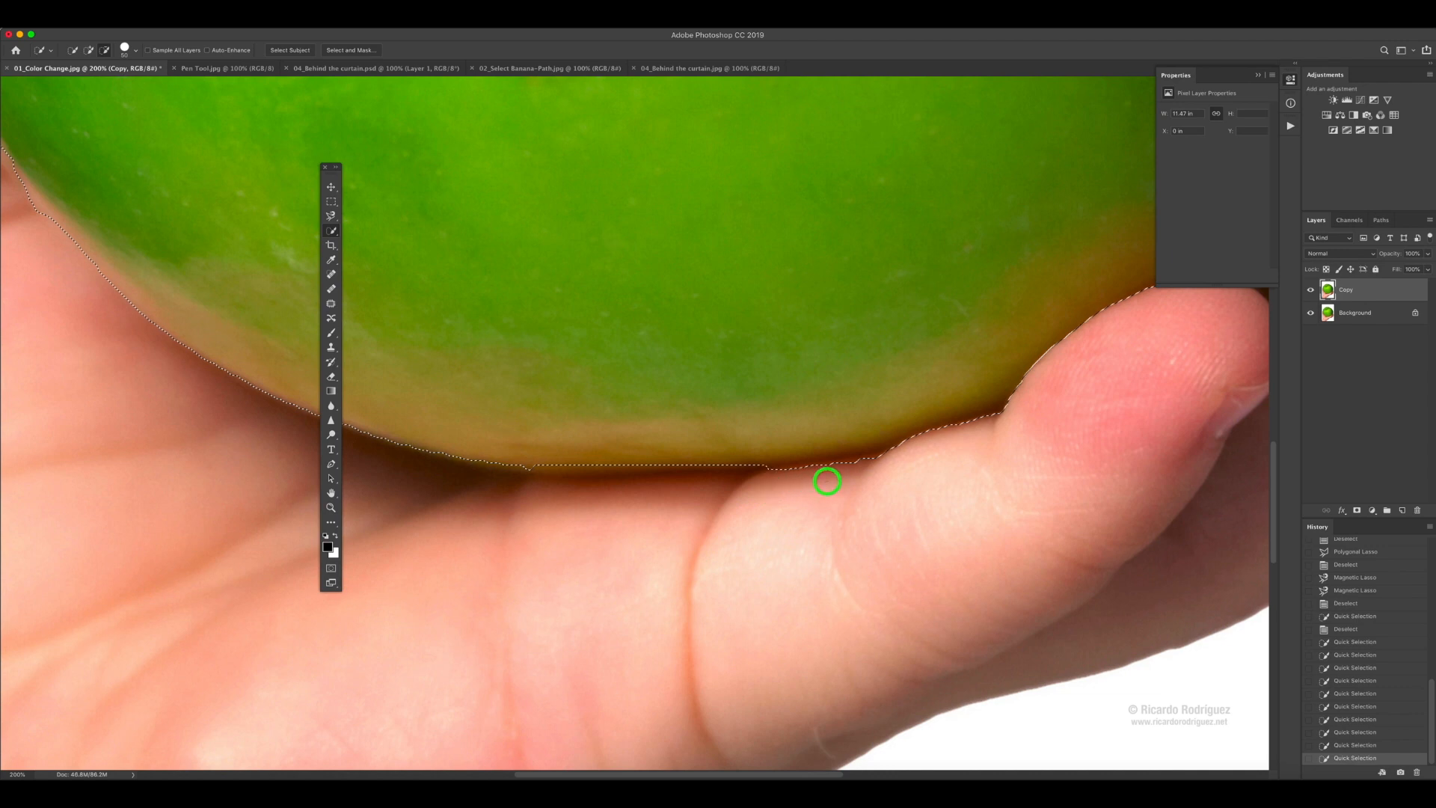
- Refine the selection edge against the fingers on the apple's lower-right side, keeping their skin out of the selection
{"action": "left_click_drag", "start_coordinate": [670, 599], "coordinate": [555, 635]}
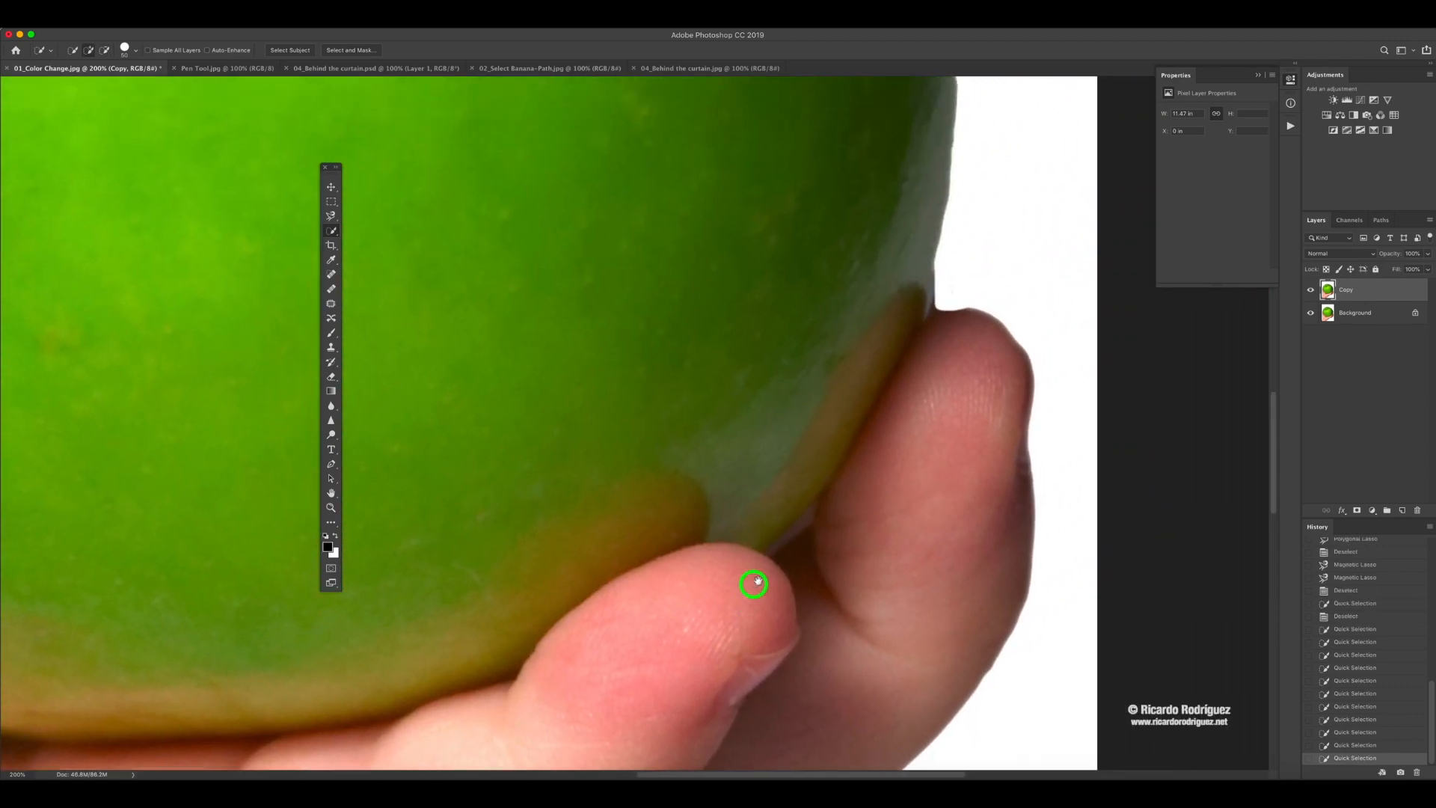
{"action": "left_click", "coordinate": [754, 581]}
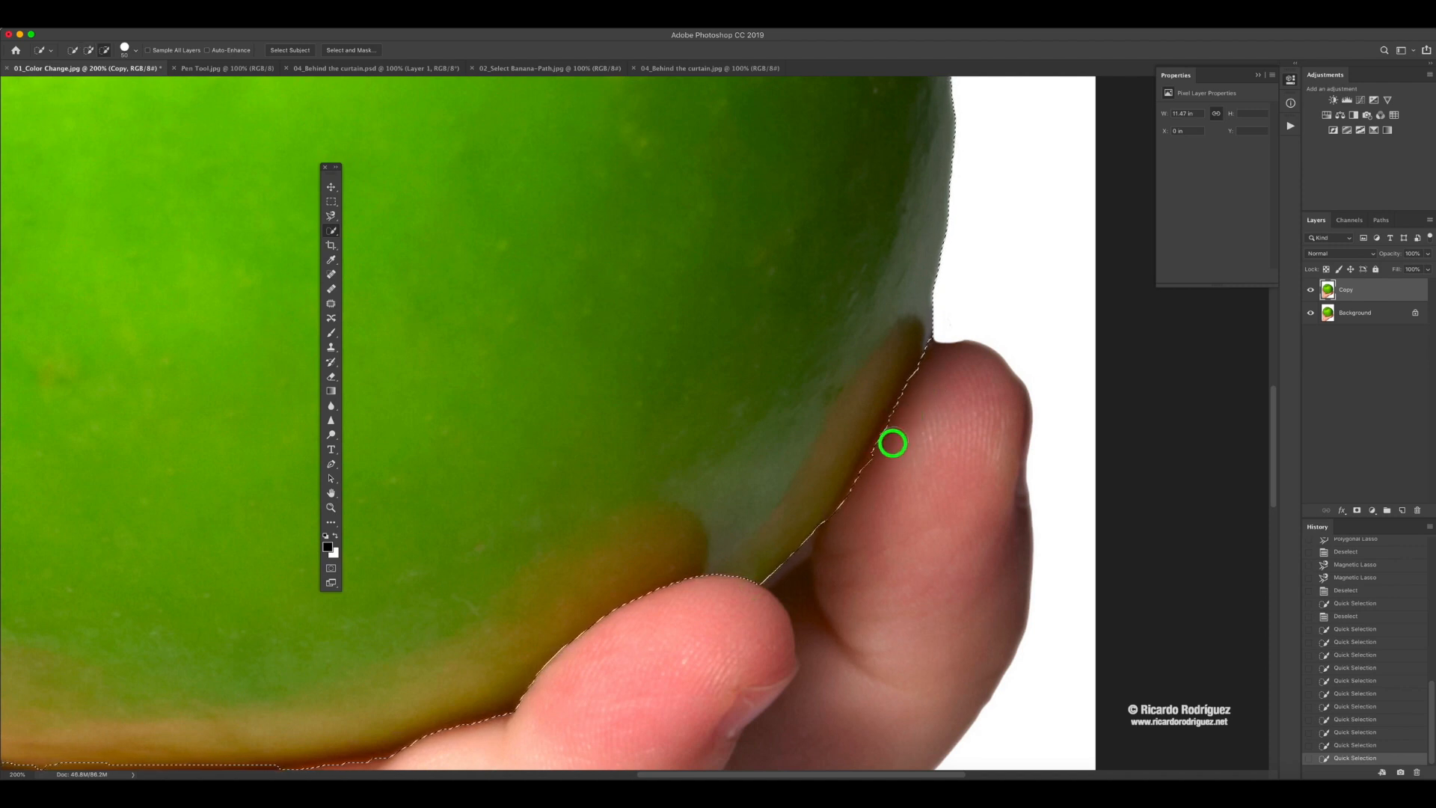
{"action": "mouse_move", "coordinate": [846, 513]}
{"action": "left_mouse_down"}
{"action": "mouse_move", "coordinate": [905, 420]}
{"action": "mouse_move", "coordinate": [887, 660]}
{"action": "left_mouse_up"}
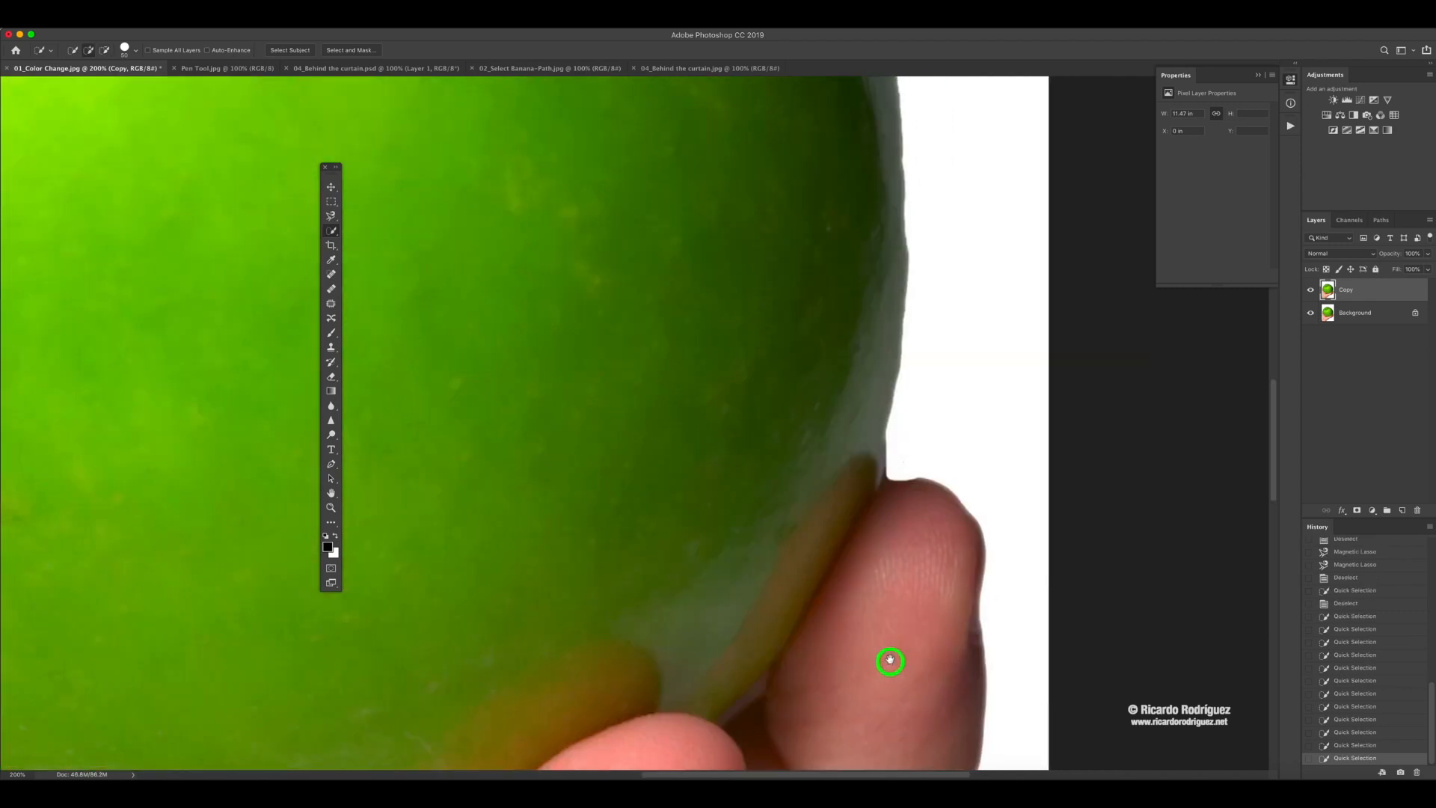
{"action": "key", "text": "super+minus"}
{"action": "key", "text": "super+minus"}
{"action": "key", "text": "super+minus"}
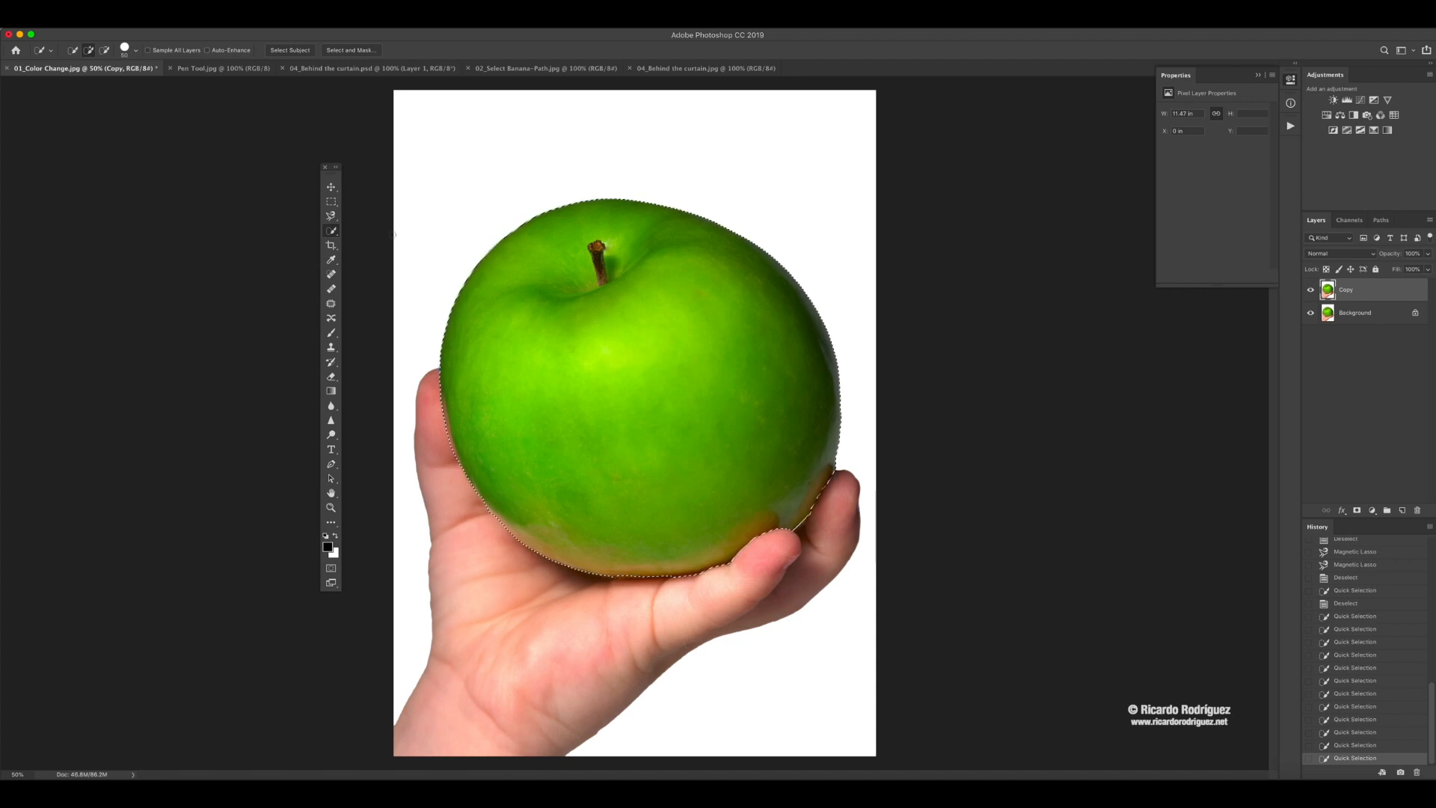
- Clear the apple selection and sample the apple's bright centre with the Magic Wand, adding the surrounding green and the central highlight
{"action": "right_click", "coordinate": [331, 236]}
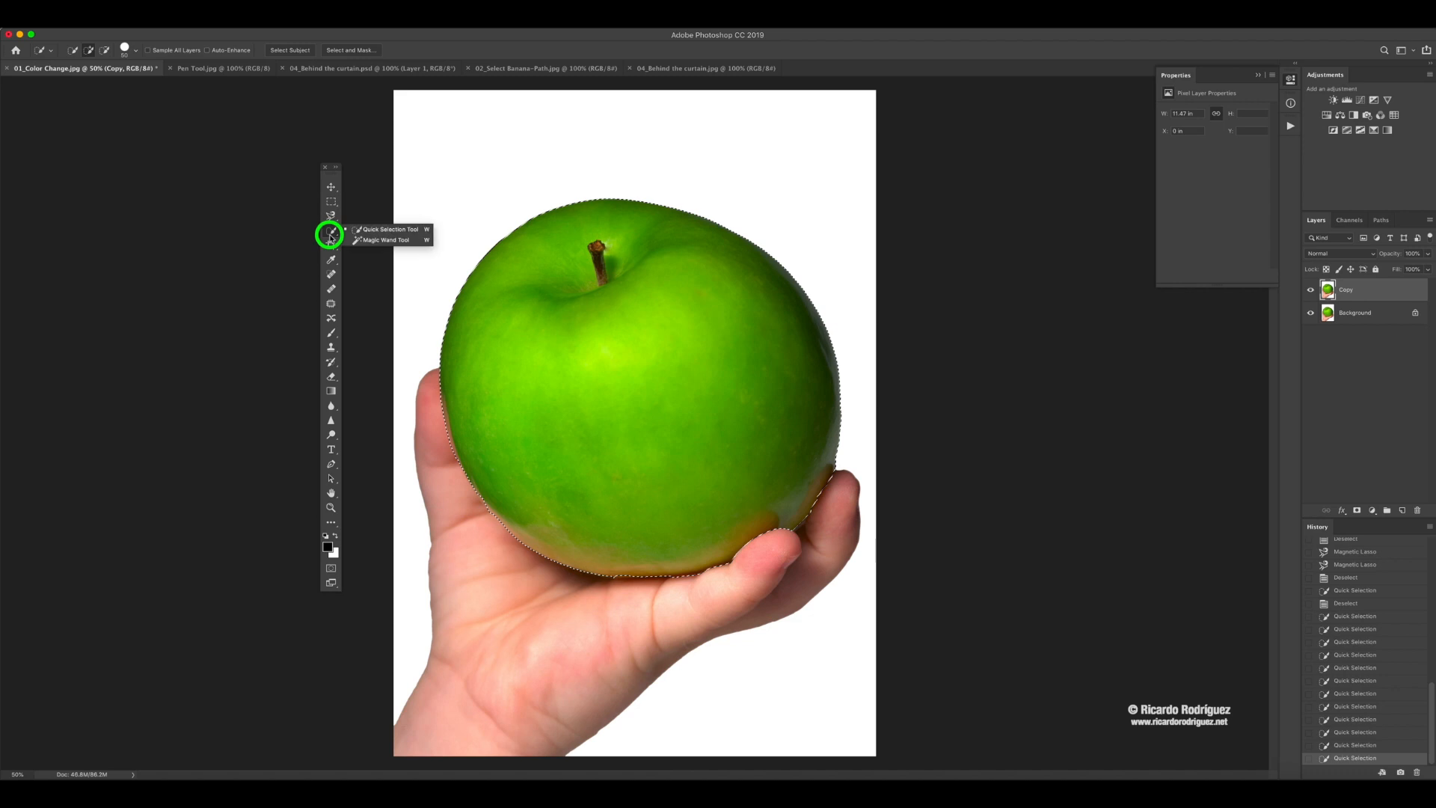
{"action": "left_click", "coordinate": [372, 241]}
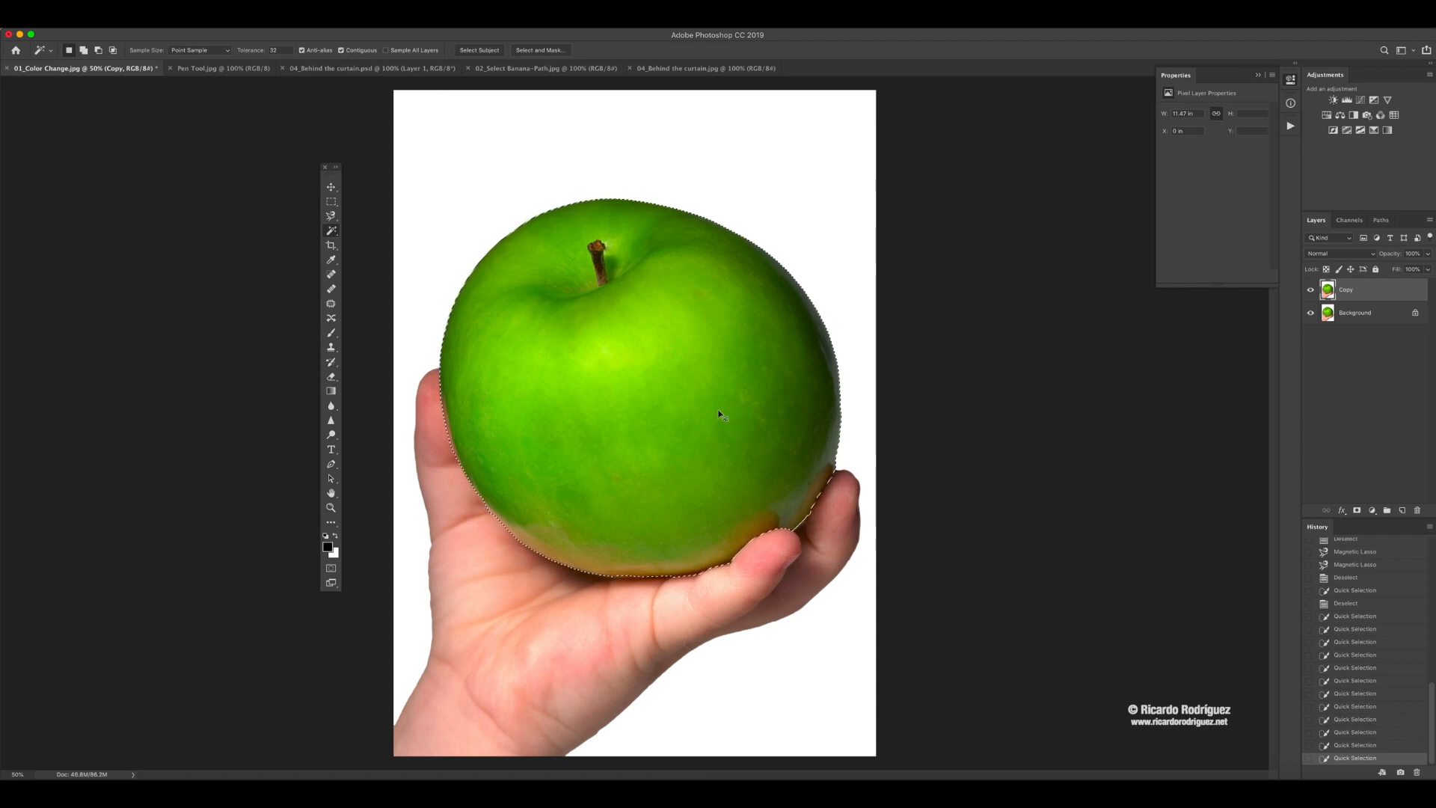
{"action": "key", "text": "super+d"}
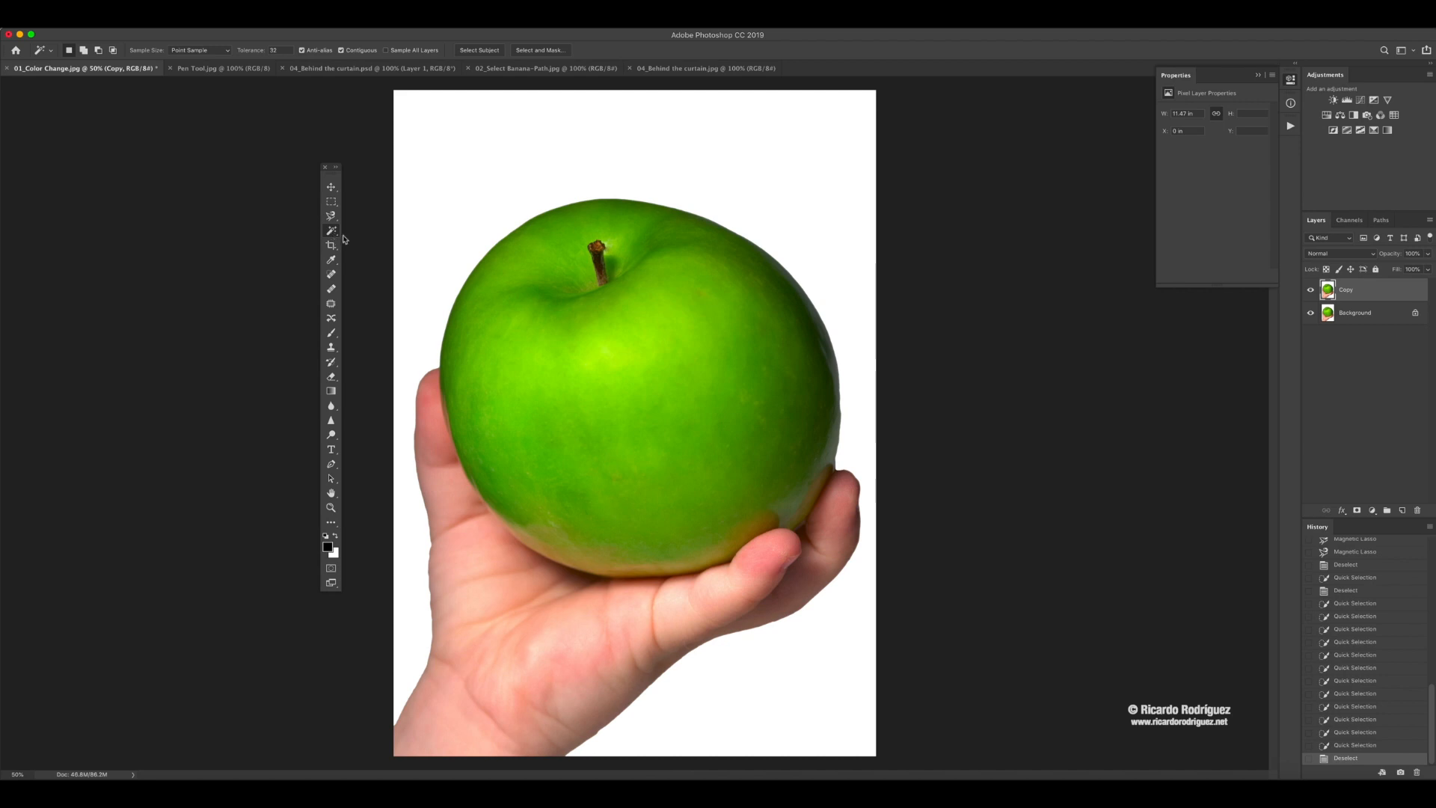
{"action": "left_click", "coordinate": [629, 371]}
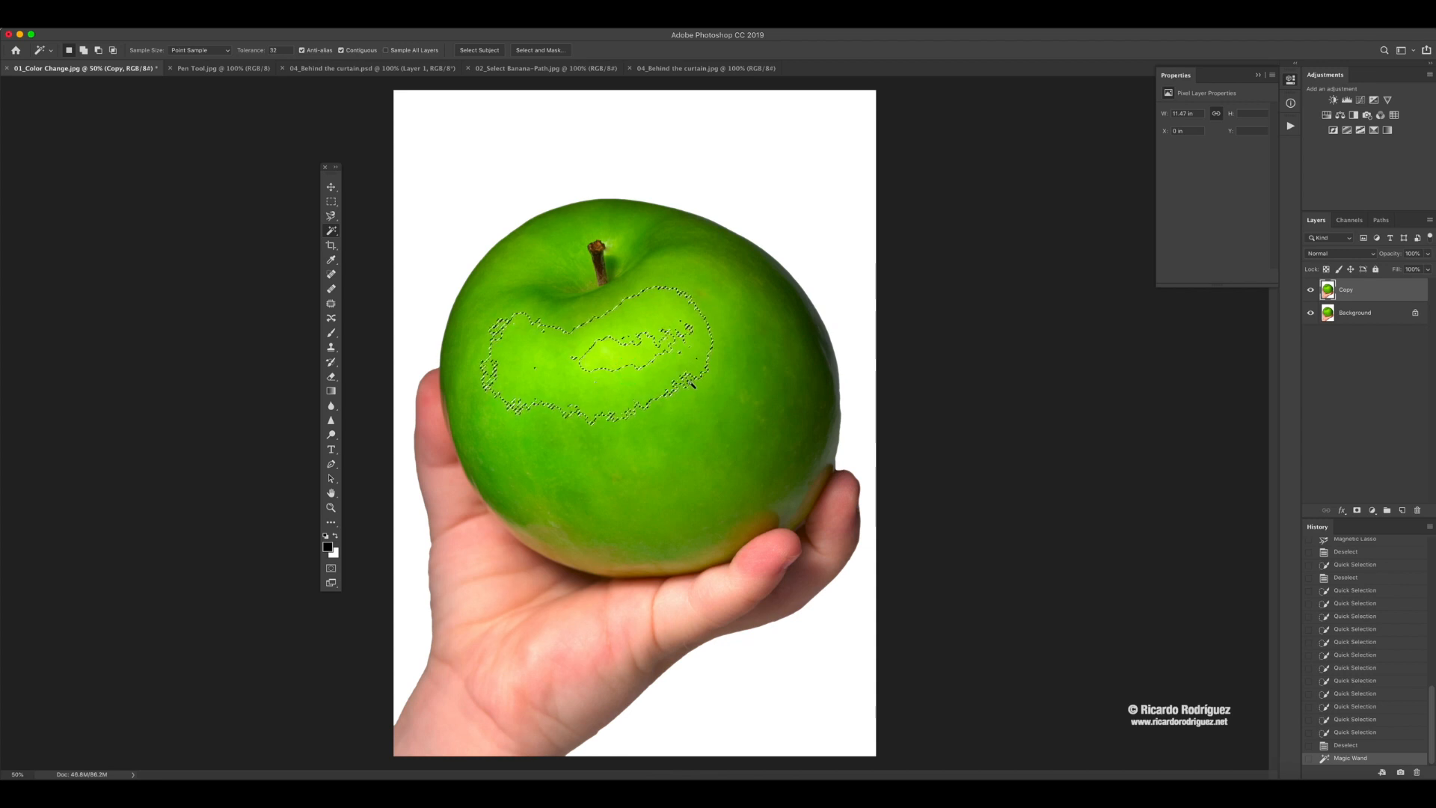
{"action": "left_click", "coordinate": [693, 386]}
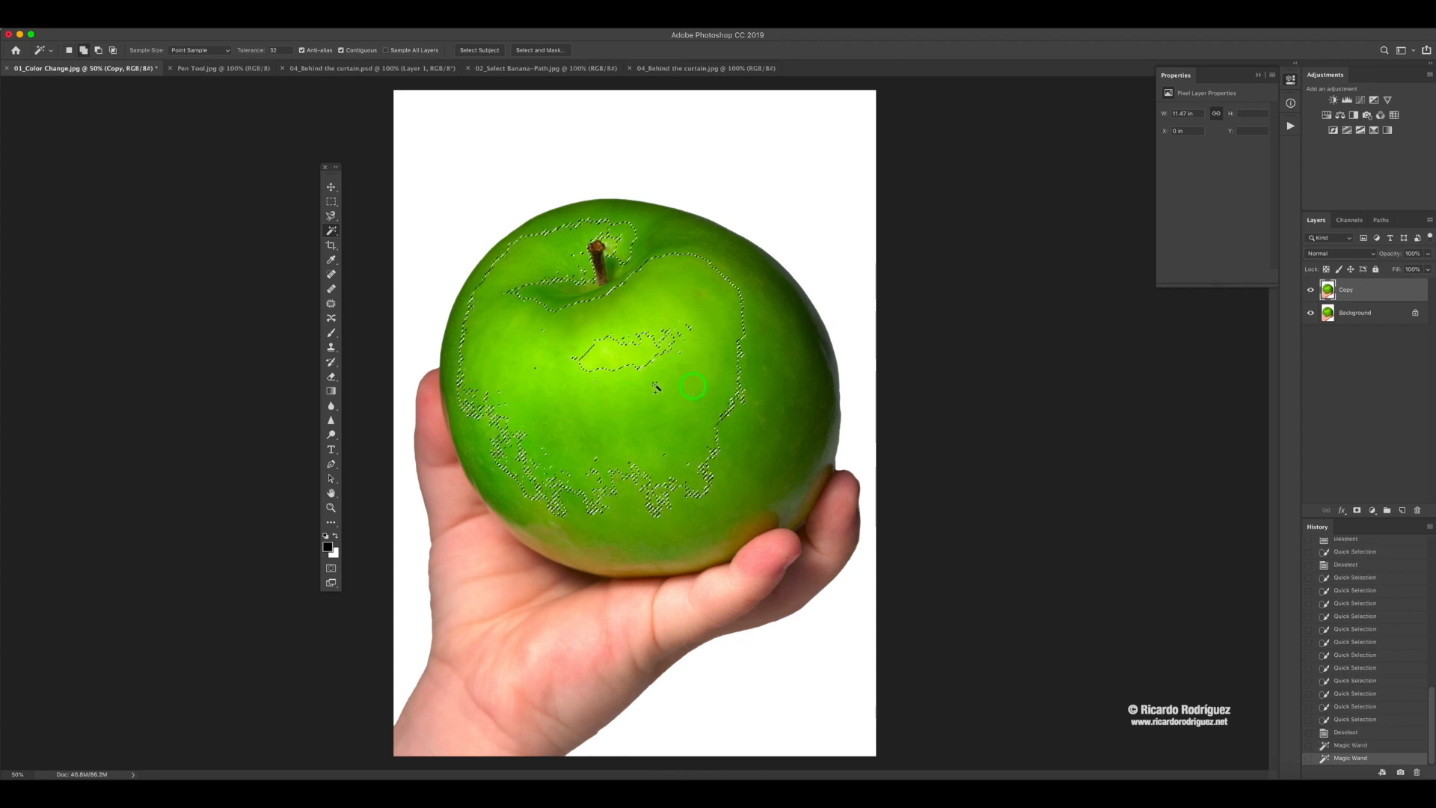
{"action": "left_click", "coordinate": [638, 362]}
{"action": "left_click", "coordinate": [612, 358]}
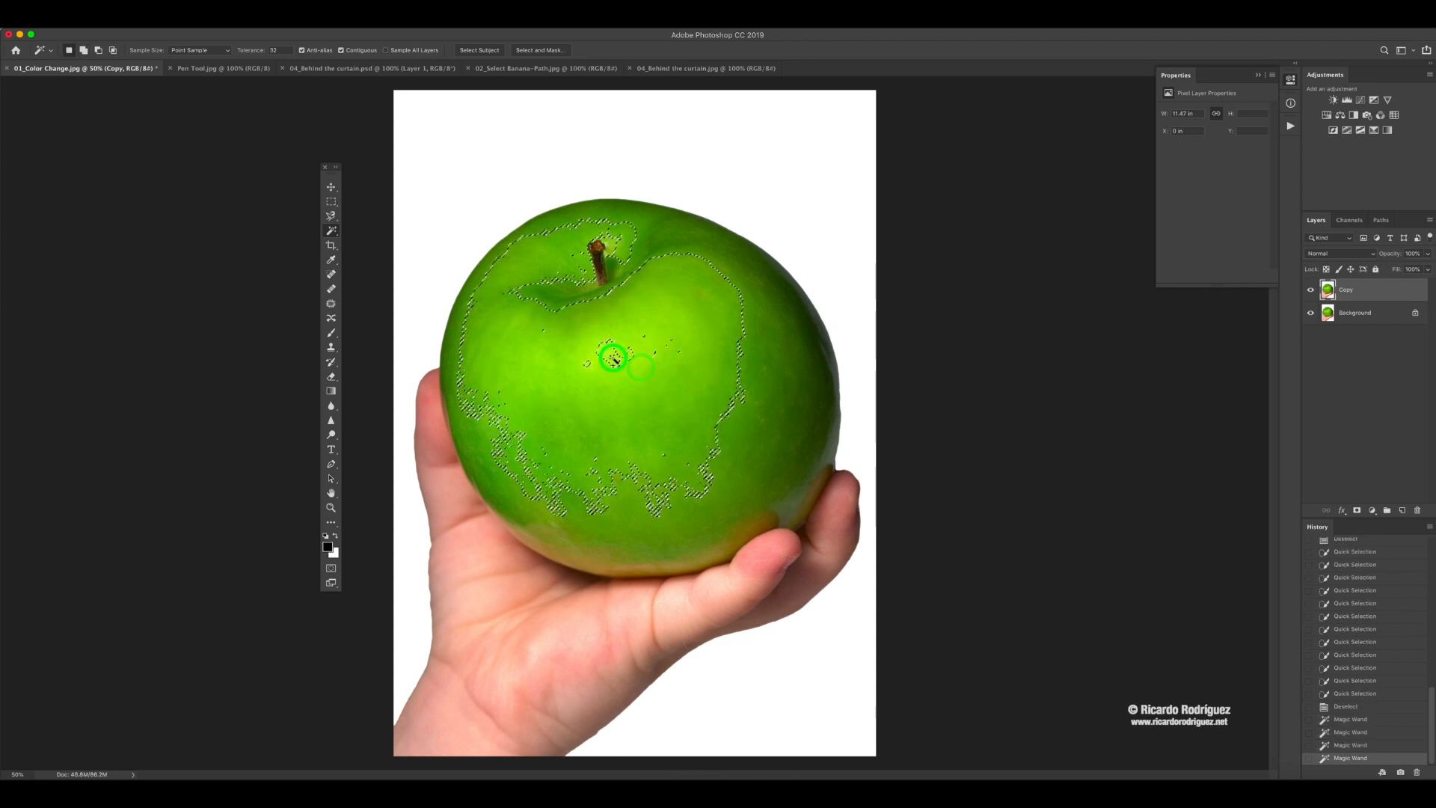
- Add the apple's darker side and lower edge to the Magic Wand selection, and clear the whole selection
{"action": "left_click", "coordinate": [766, 374]}
{"action": "left_click", "coordinate": [801, 404]}
{"action": "left_click", "coordinate": [745, 404]}
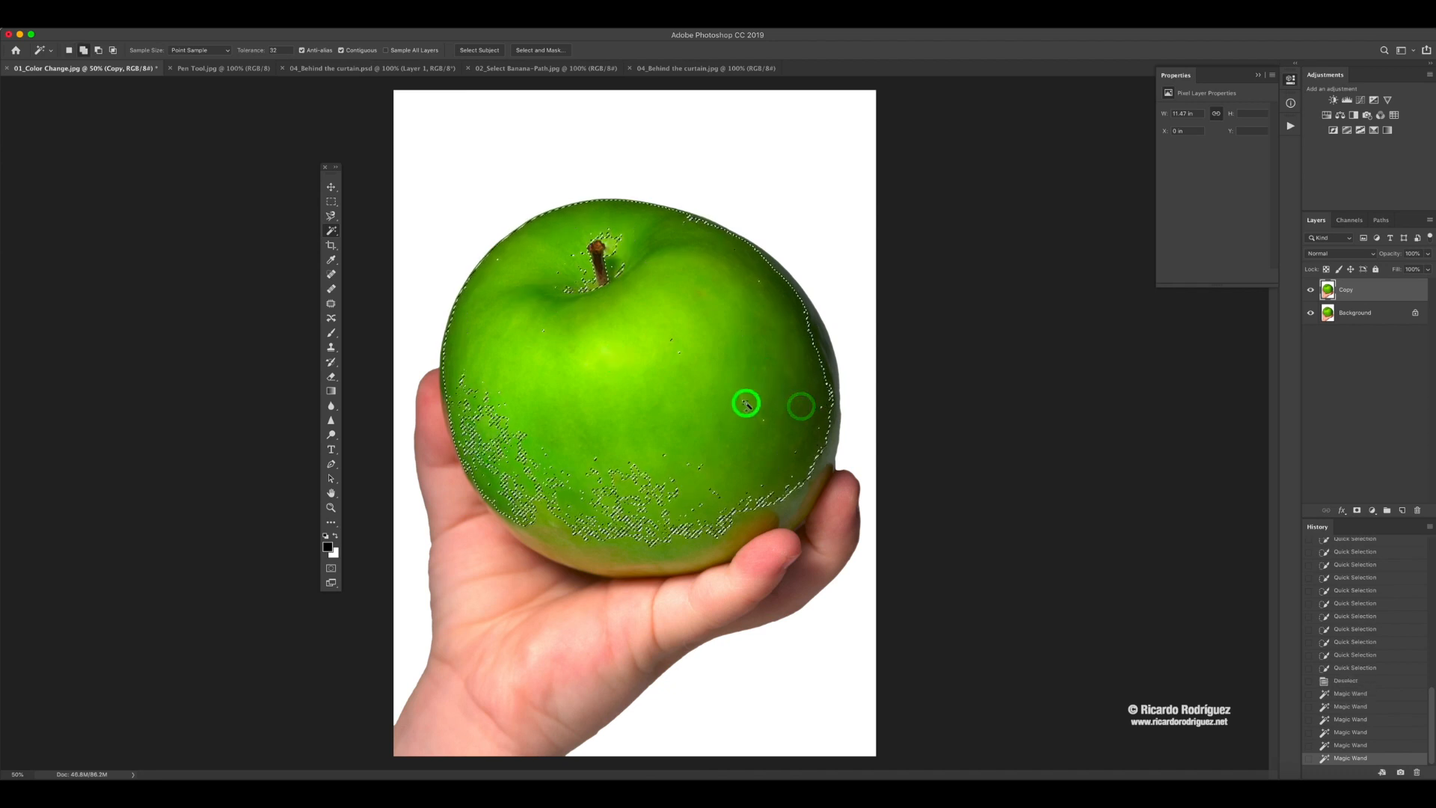
{"action": "left_click", "coordinate": [744, 404]}
{"action": "left_click", "coordinate": [629, 508]}
{"action": "left_click", "coordinate": [608, 531]}
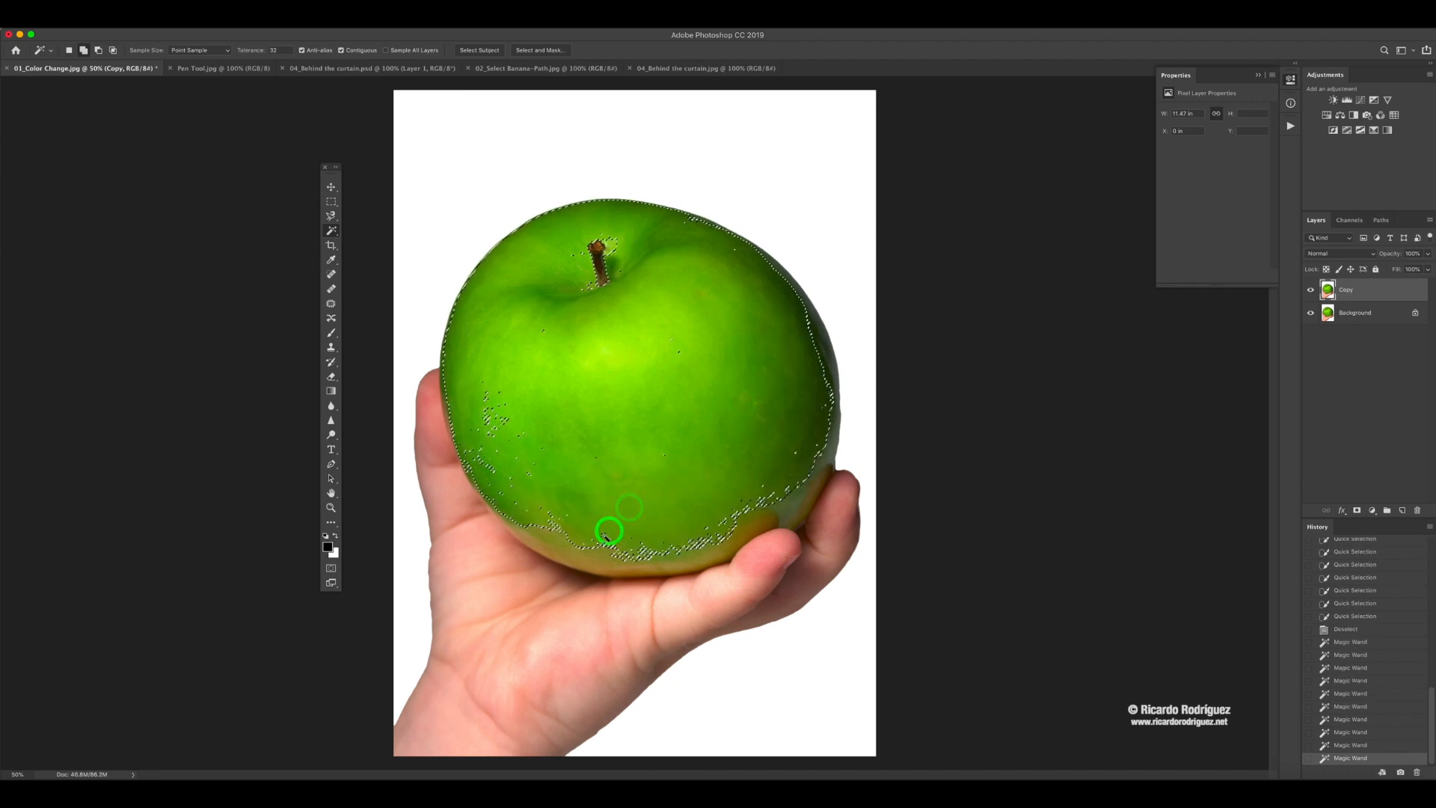
{"action": "left_click", "coordinate": [595, 545]}
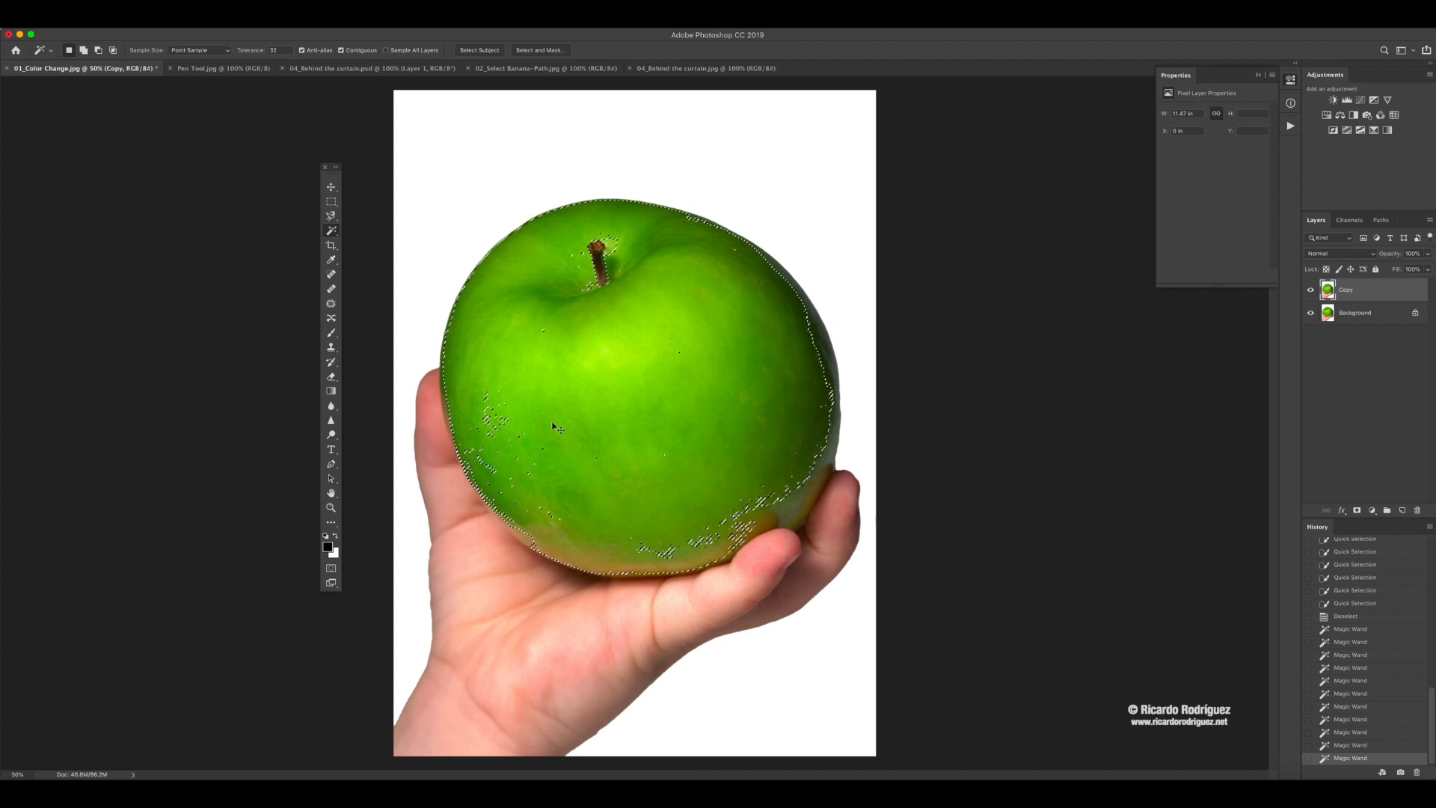
{"action": "key", "text": "super+d"}
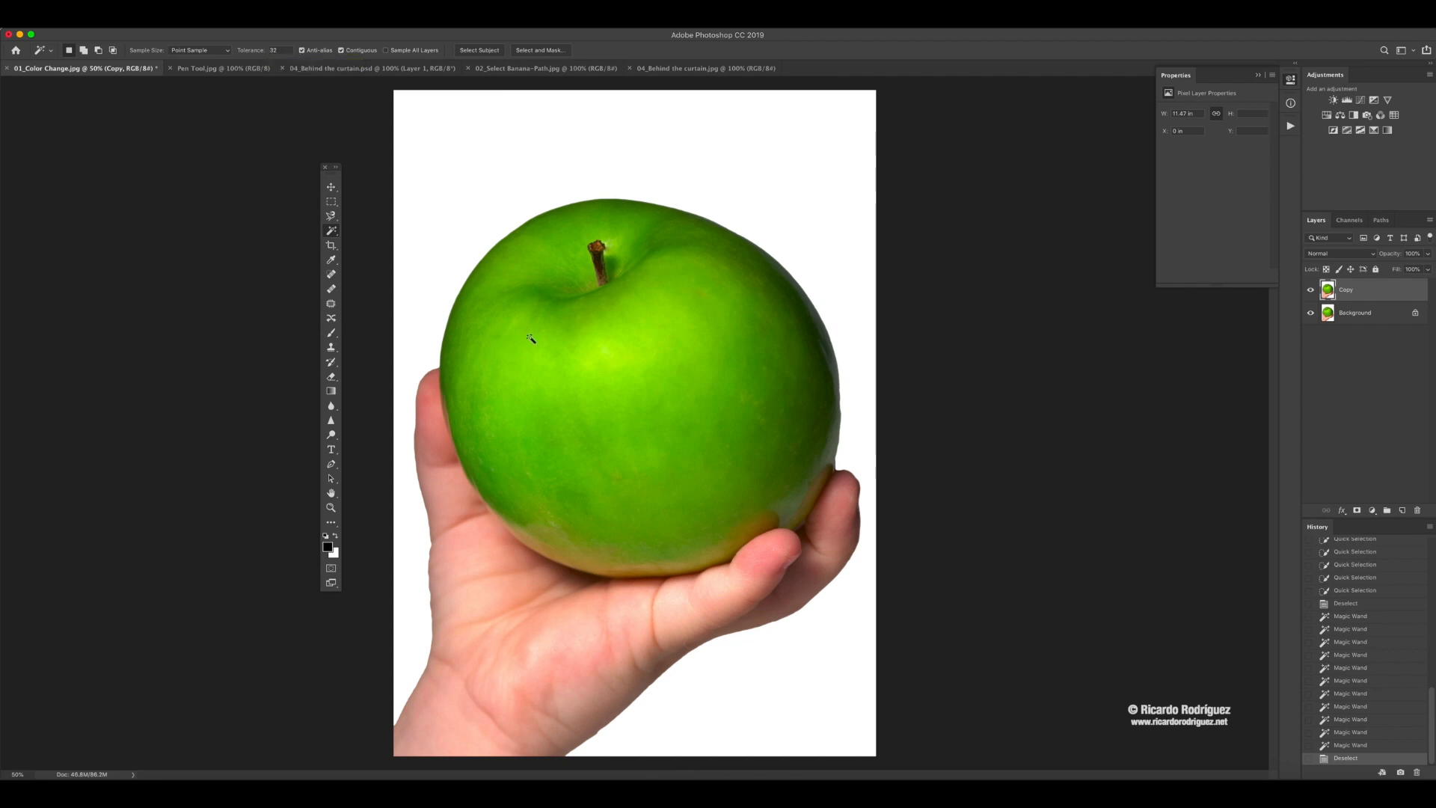
- Sample the apple's centre with the Magic Wand at the current tolerance, and repeat it with Tolerance set to 60
{"action": "left_click", "coordinate": [641, 389]}
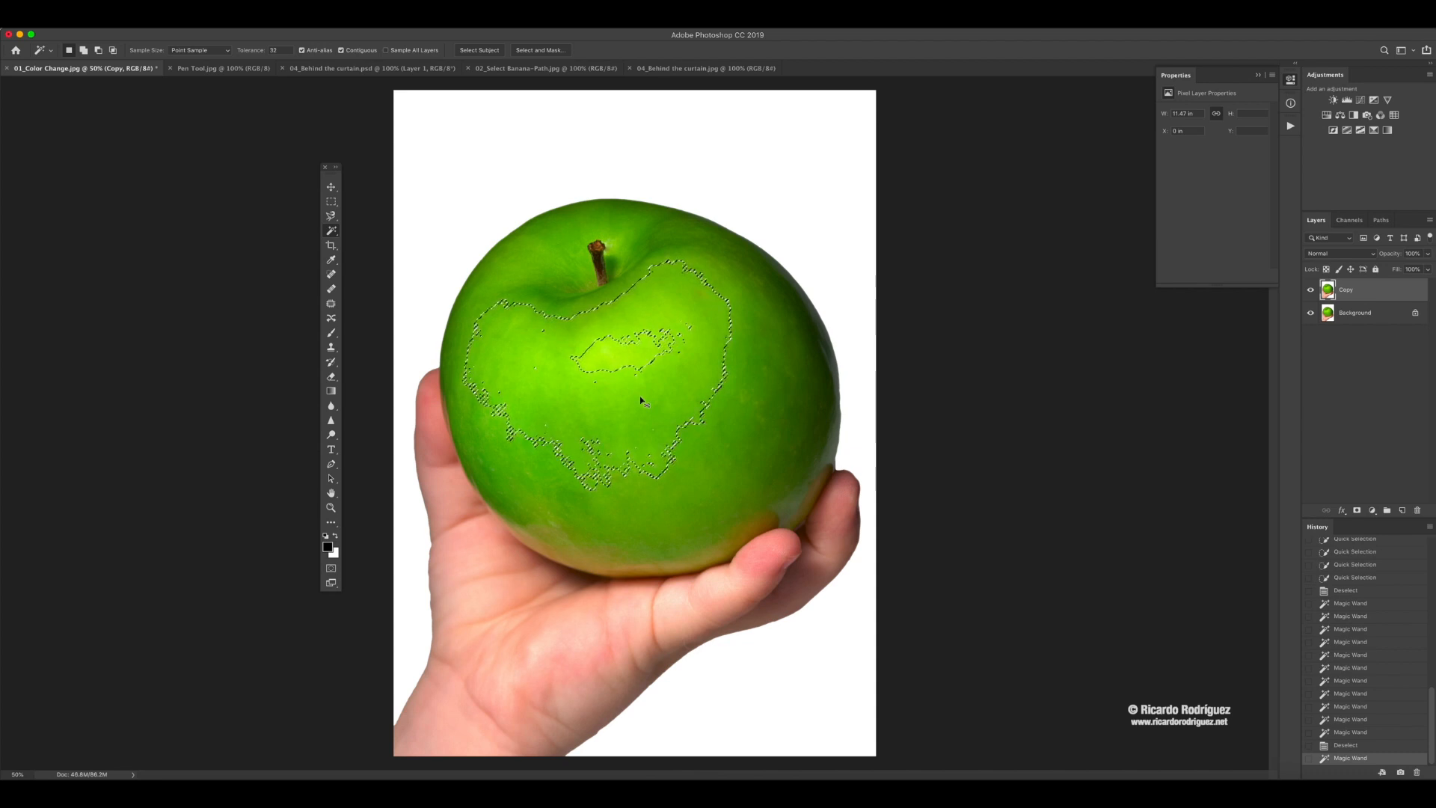
{"action": "key", "text": "super+d"}
{"action": "left_click", "coordinate": [255, 51]}
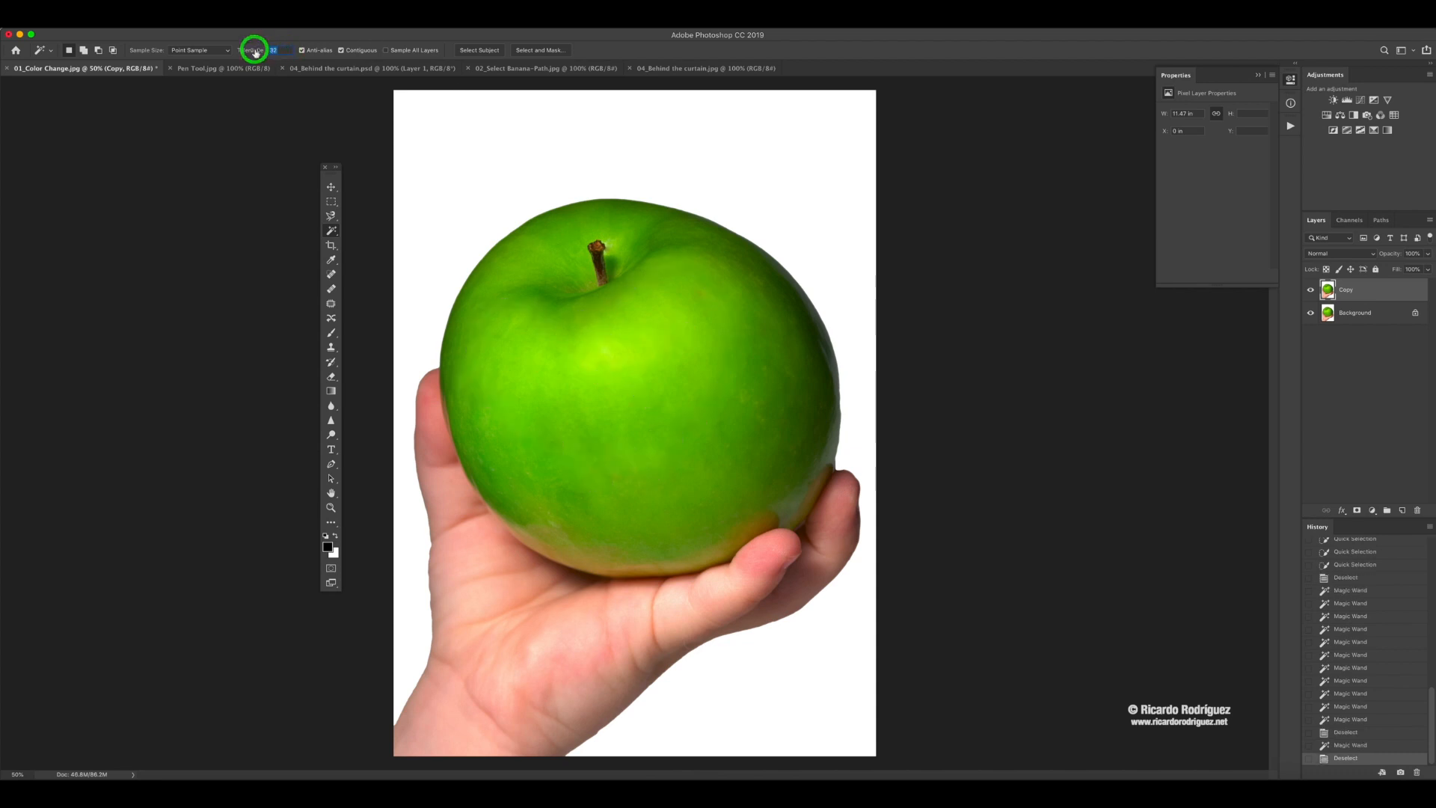
{"action": "type", "text": "60"}
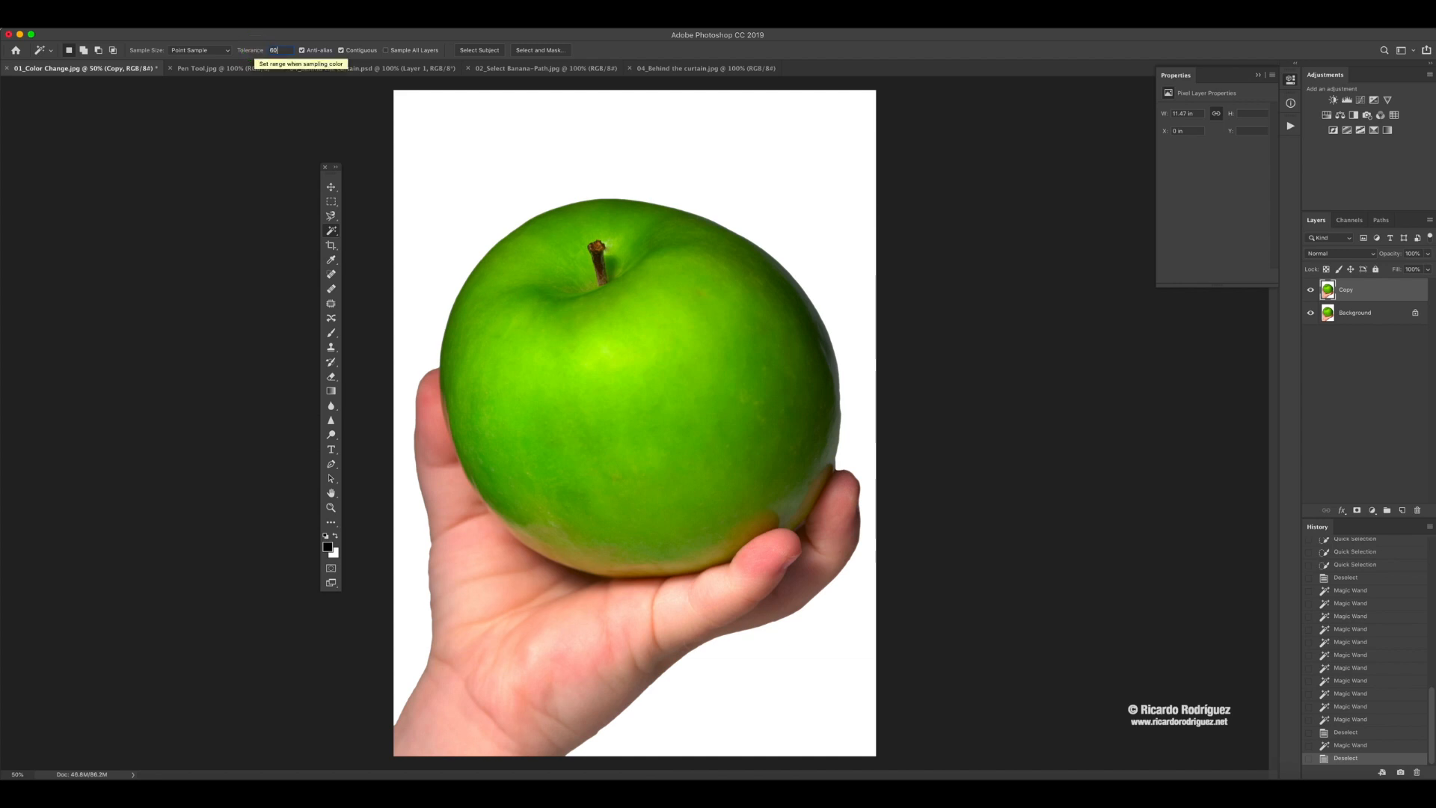
{"action": "left_click", "coordinate": [640, 420]}
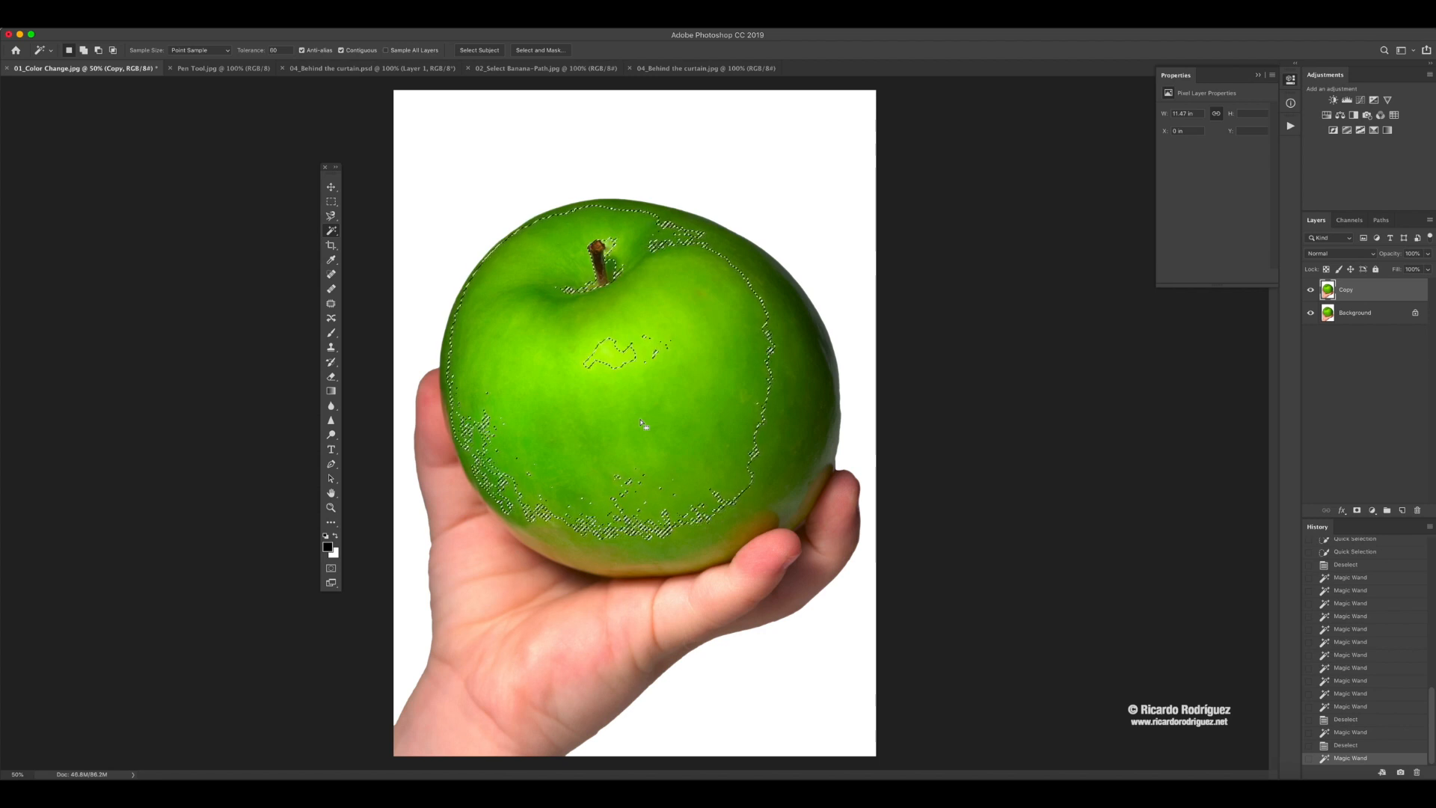
{"action": "key", "text": "ctrl+d"}
- Resample the apple's centre with a higher Magic Wand tolerance, ending with Tolerance set to 90
{"action": "left_click", "coordinate": [259, 51]}
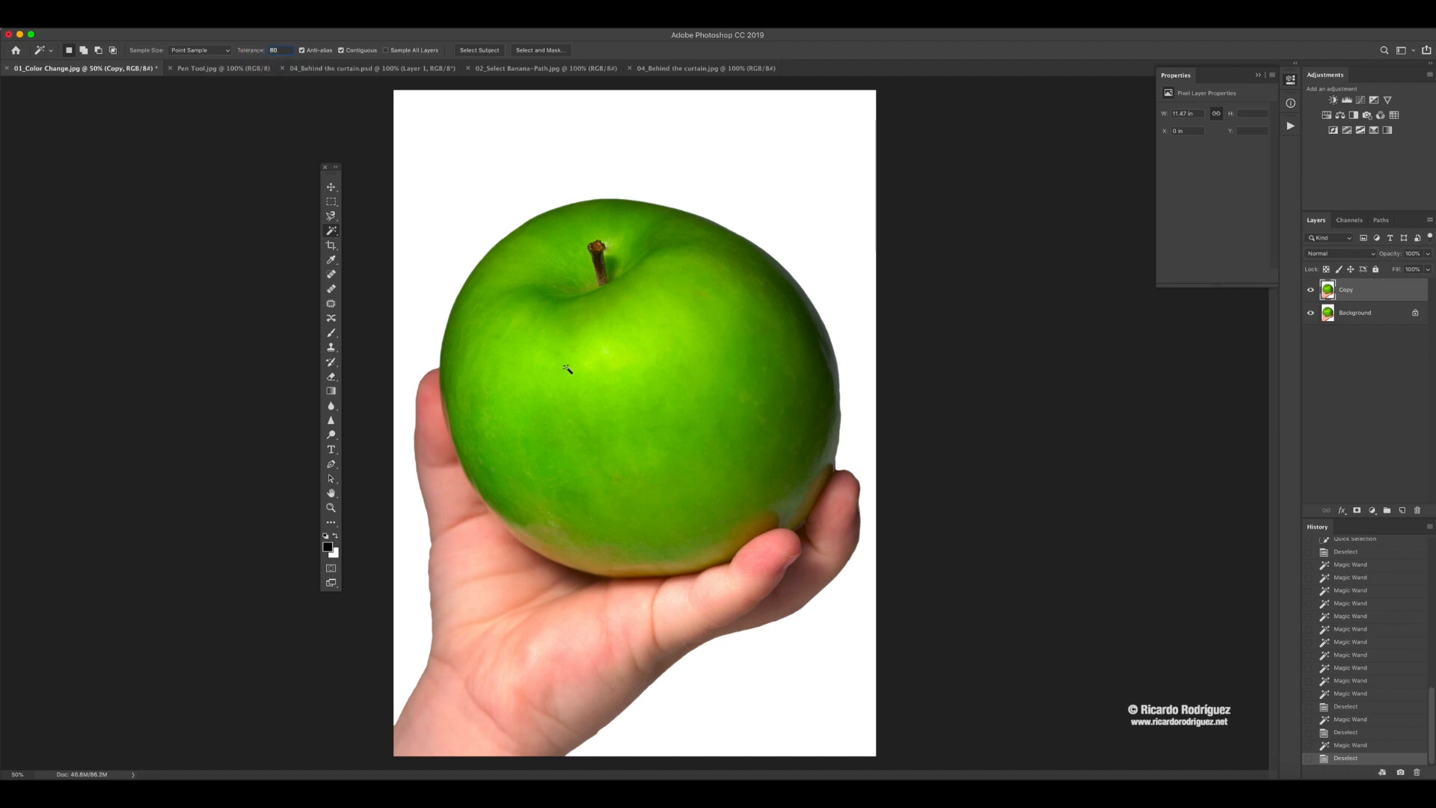
{"action": "left_click", "coordinate": [654, 416]}
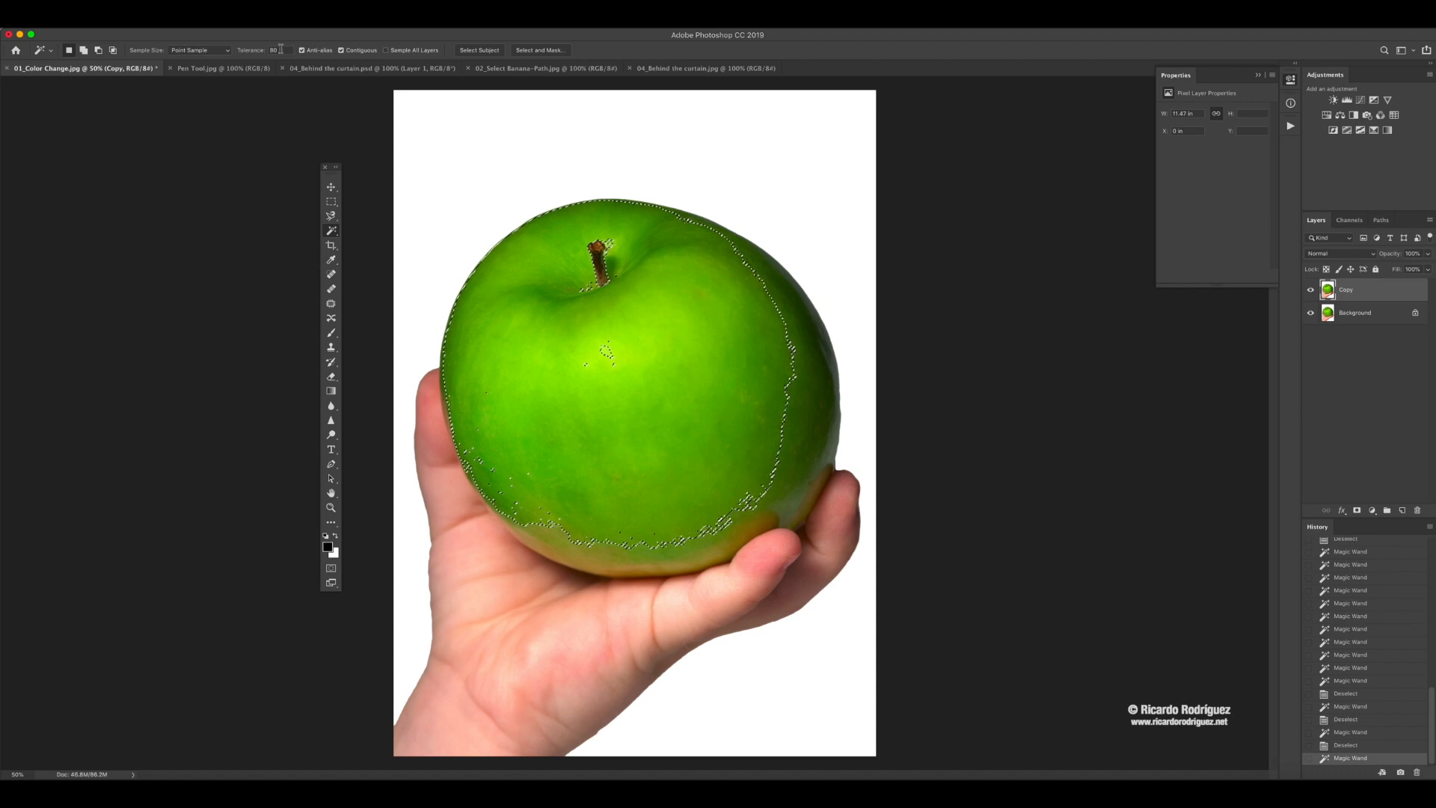
{"action": "left_click", "coordinate": [251, 48]}
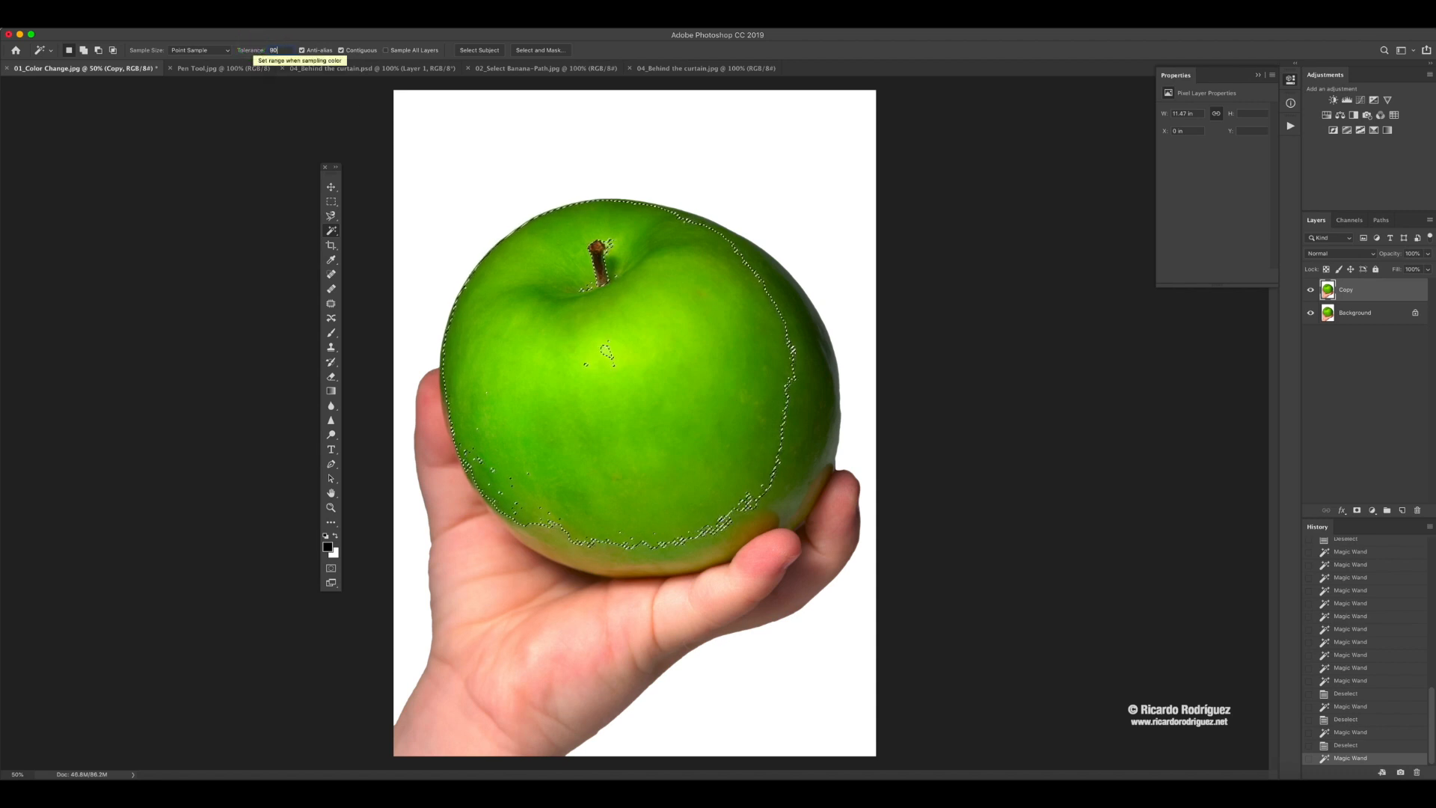
{"action": "type", "text": "90"}
{"action": "key", "text": "ctrl+d"}
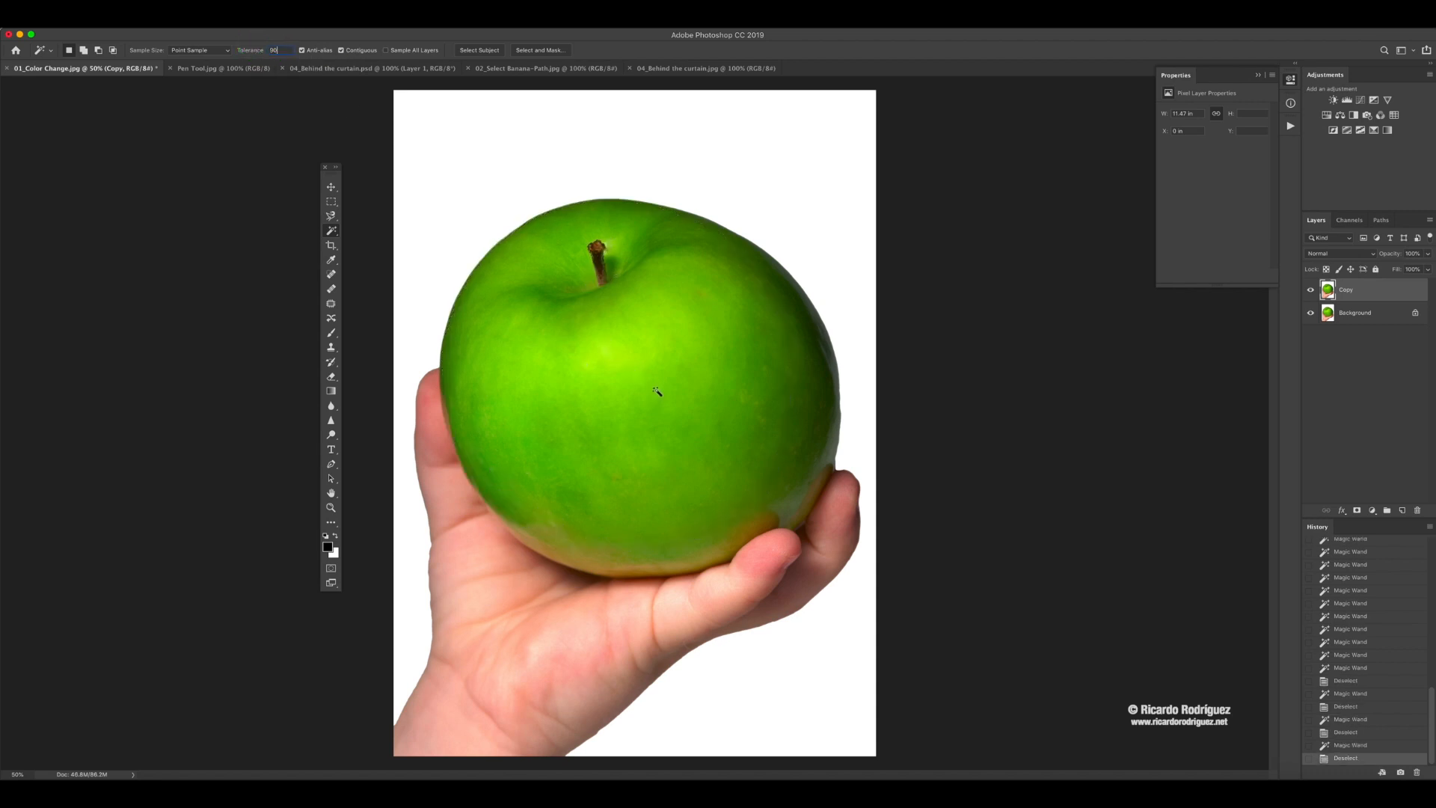
{"action": "left_click", "coordinate": [656, 390]}
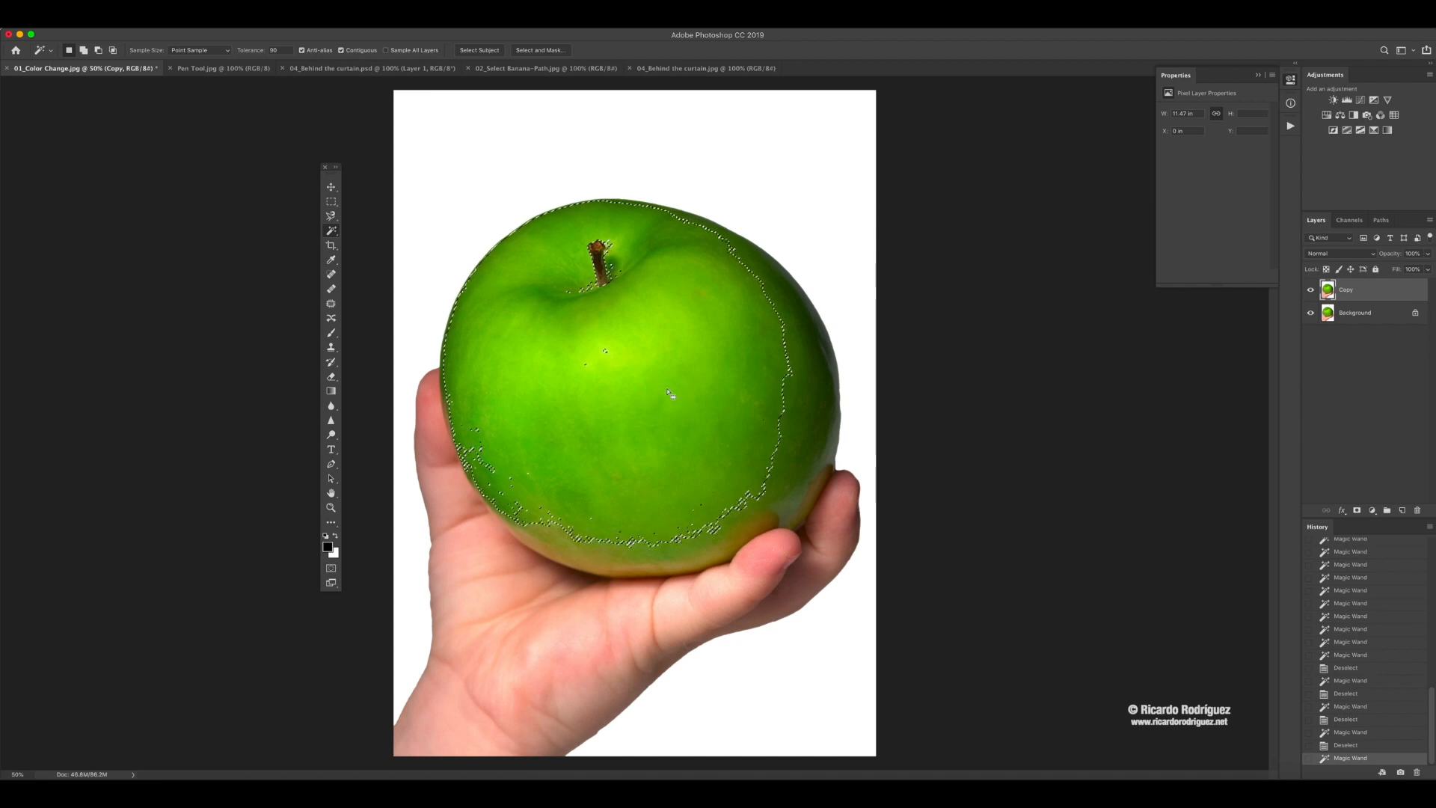
- Set the Magic Wand's Tolerance to 100, resample the apple's centre, and clear the selection
{"action": "left_click", "coordinate": [272, 49]}
{"action": "type", "text": "100"}
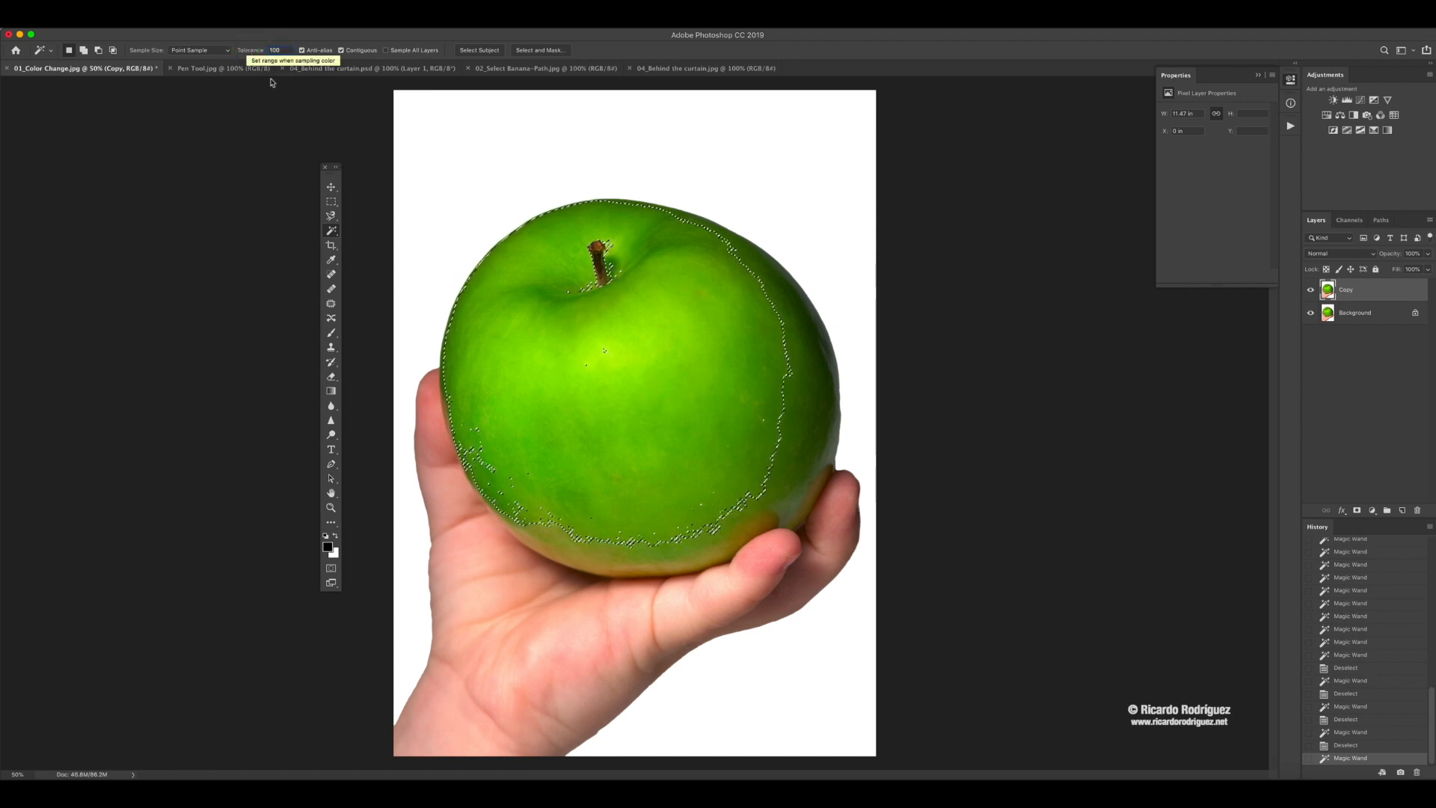
{"action": "key", "text": "ctrl+d"}
{"action": "left_click", "coordinate": [663, 383]}
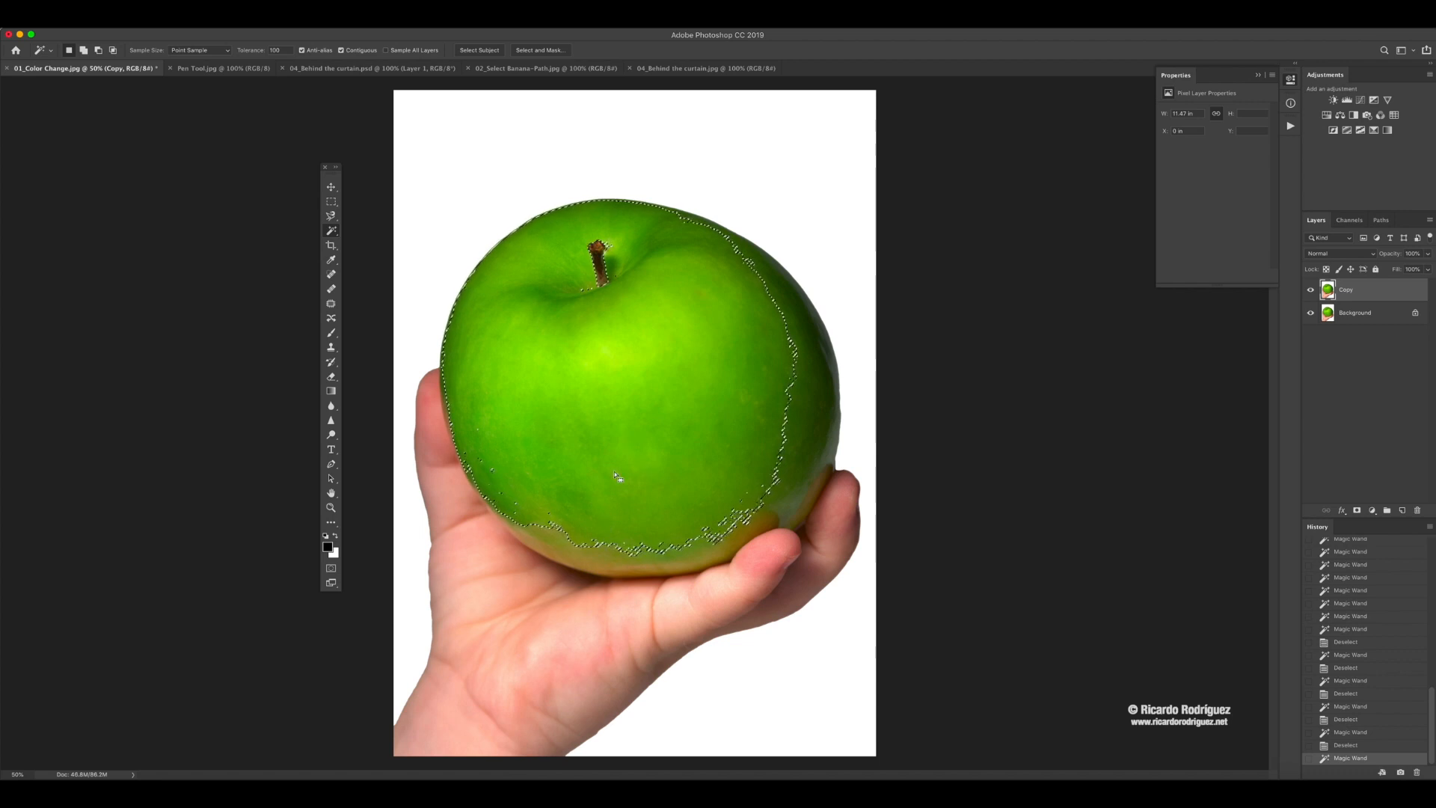
{"action": "key", "text": "super+d"}
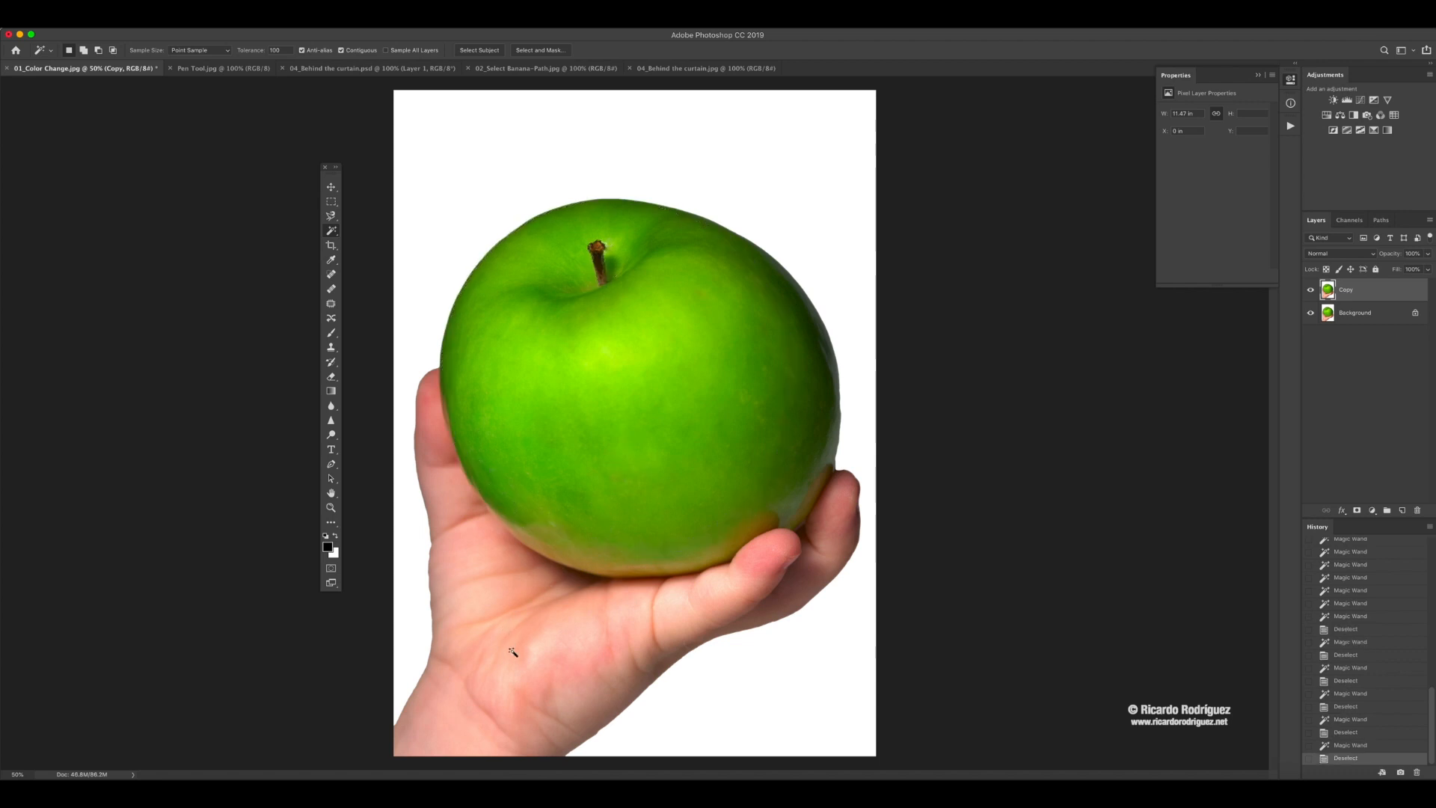
- Sample the wrist skin with the Magic Wand at Tolerance 100, and compare it with the same sample at Tolerance 32
{"action": "left_click", "coordinate": [443, 725]}
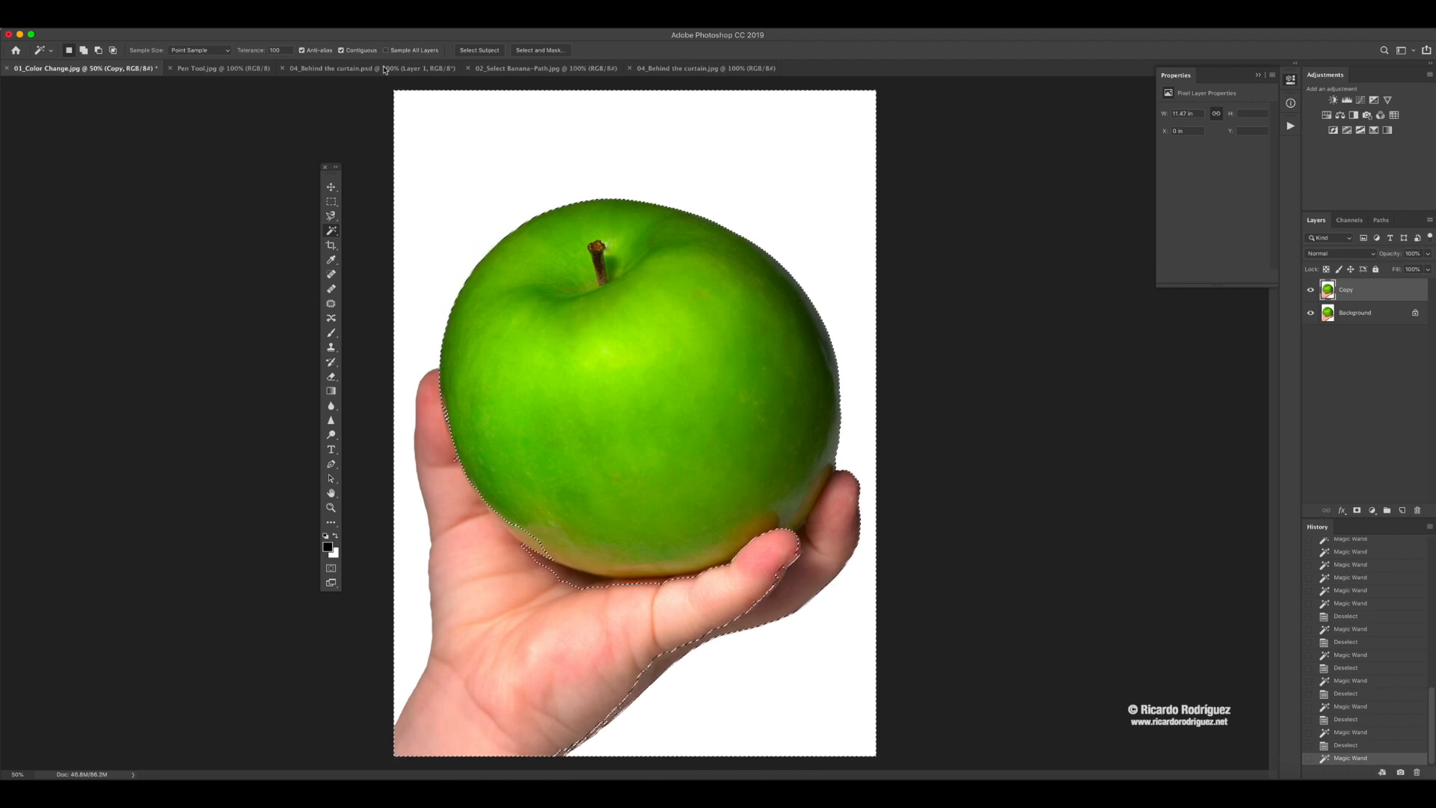
{"action": "left_click", "coordinate": [246, 50]}
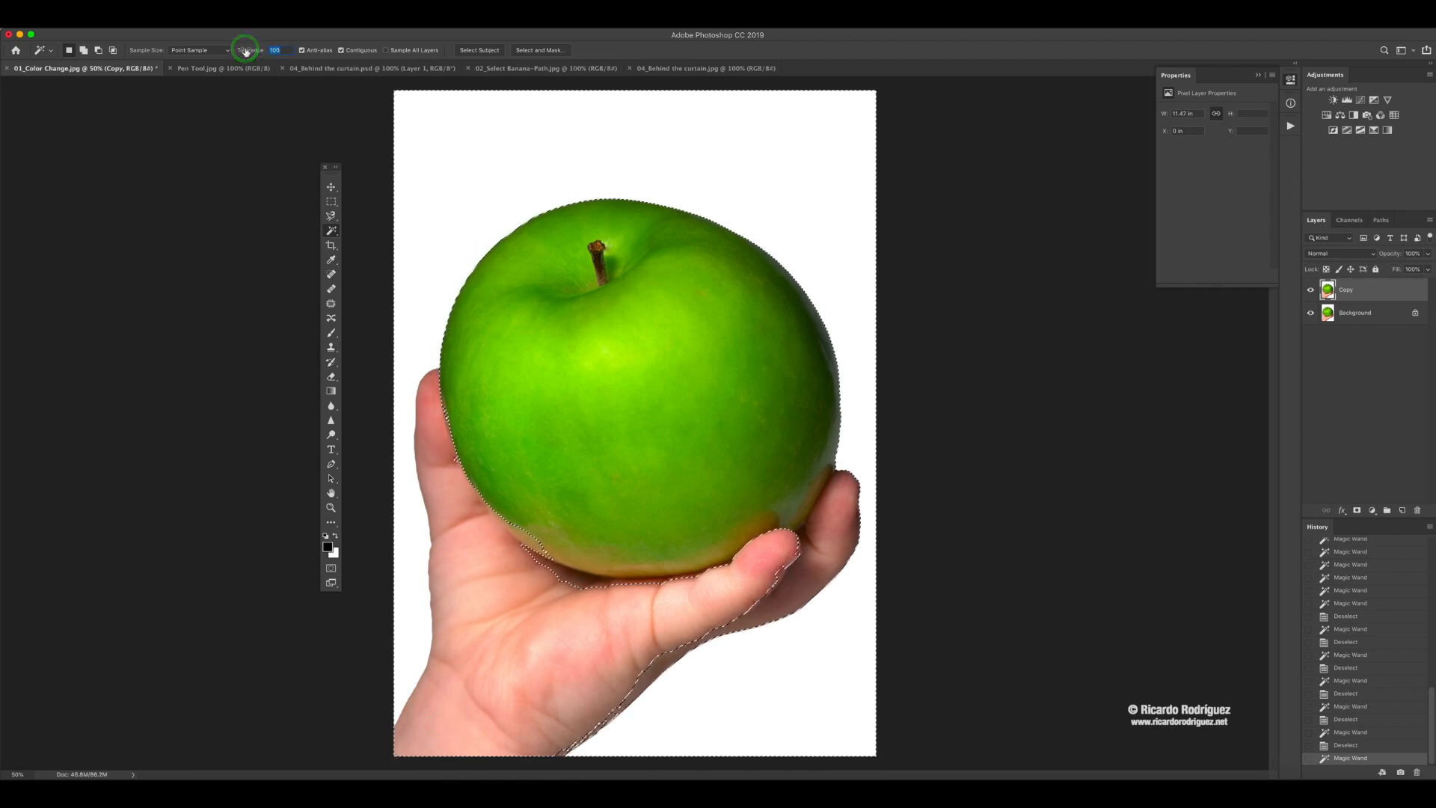
{"action": "type", "text": "32"}
{"action": "left_click", "coordinate": [612, 48]}
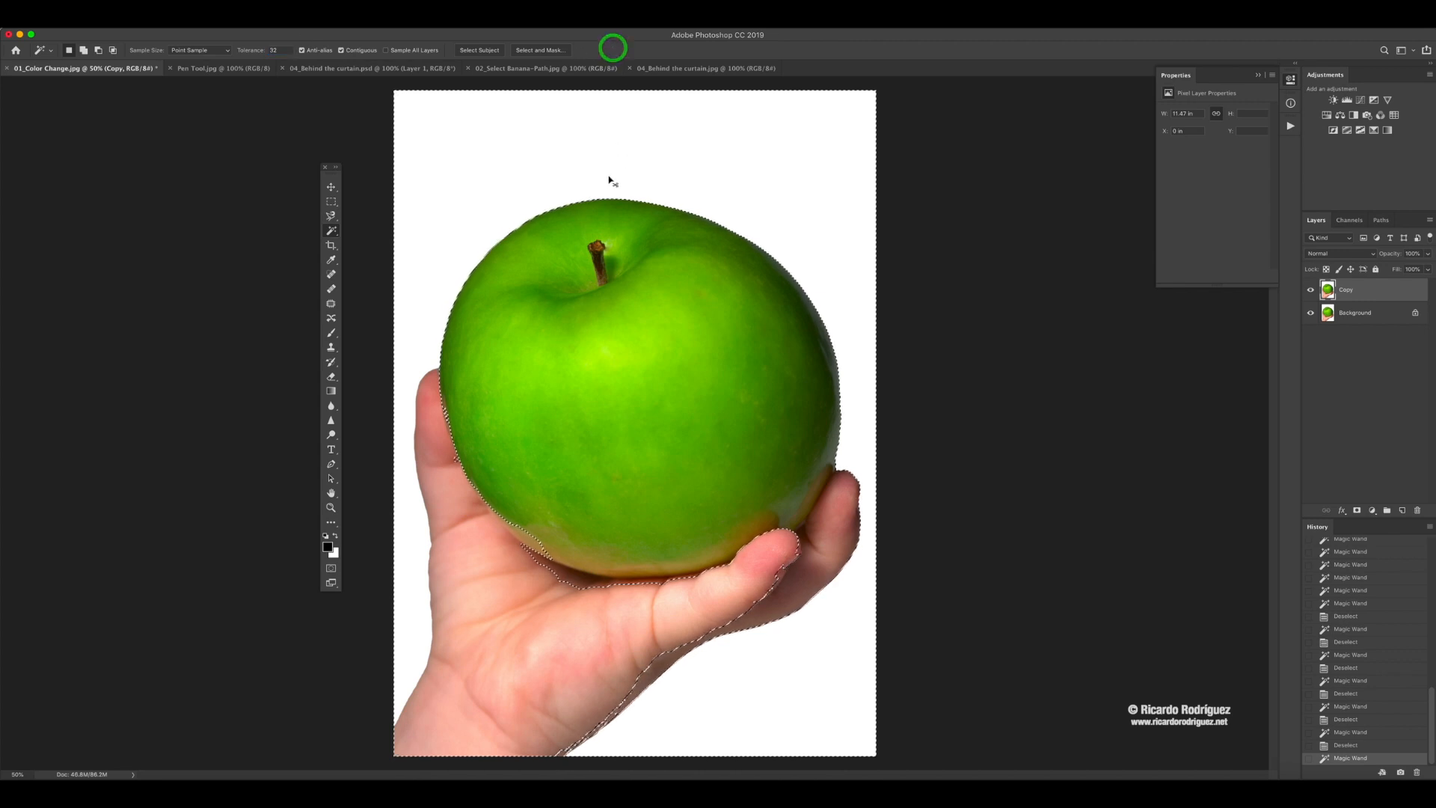
{"action": "key", "text": "super+d"}
{"action": "left_click", "coordinate": [446, 726]}
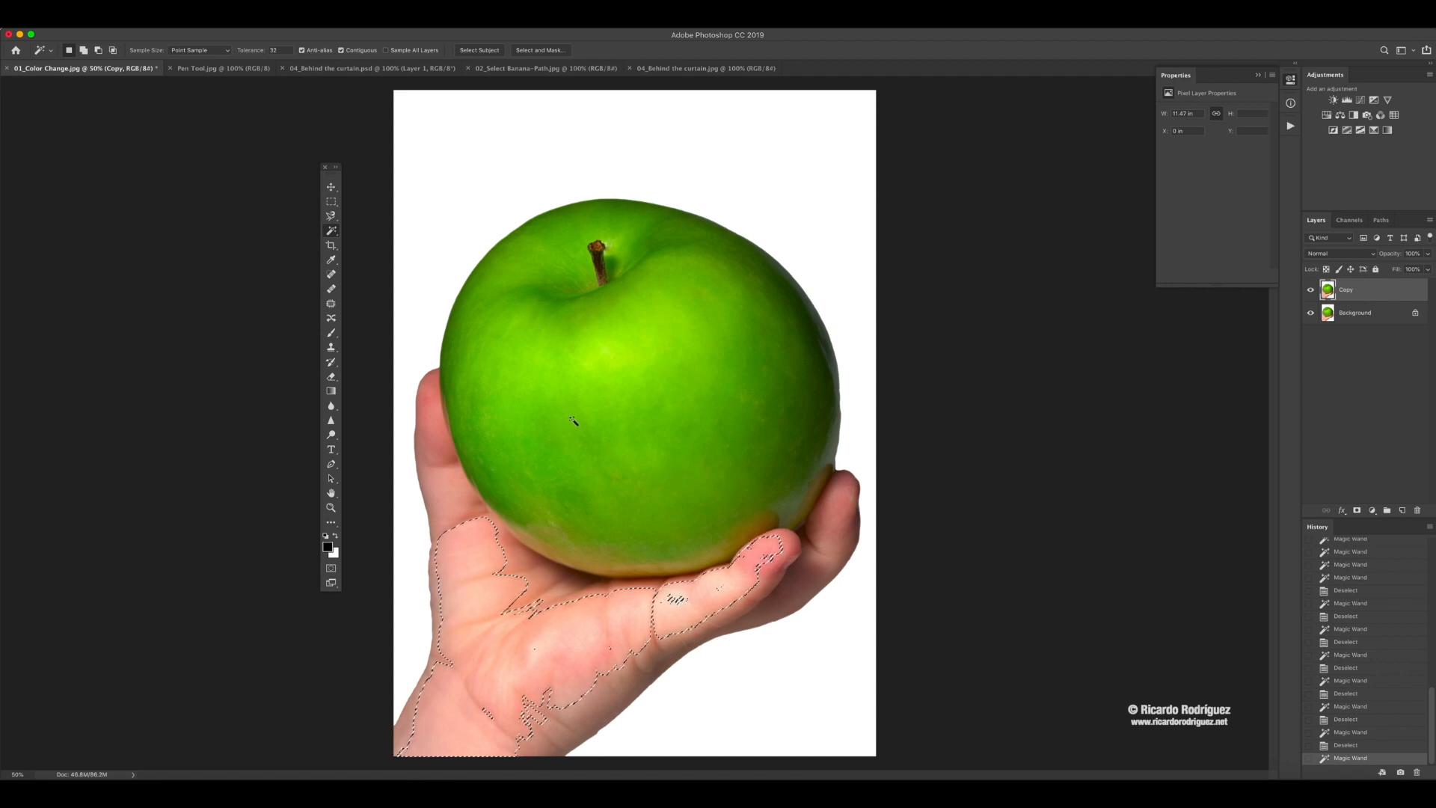
{"action": "left_click", "coordinate": [329, 232]}
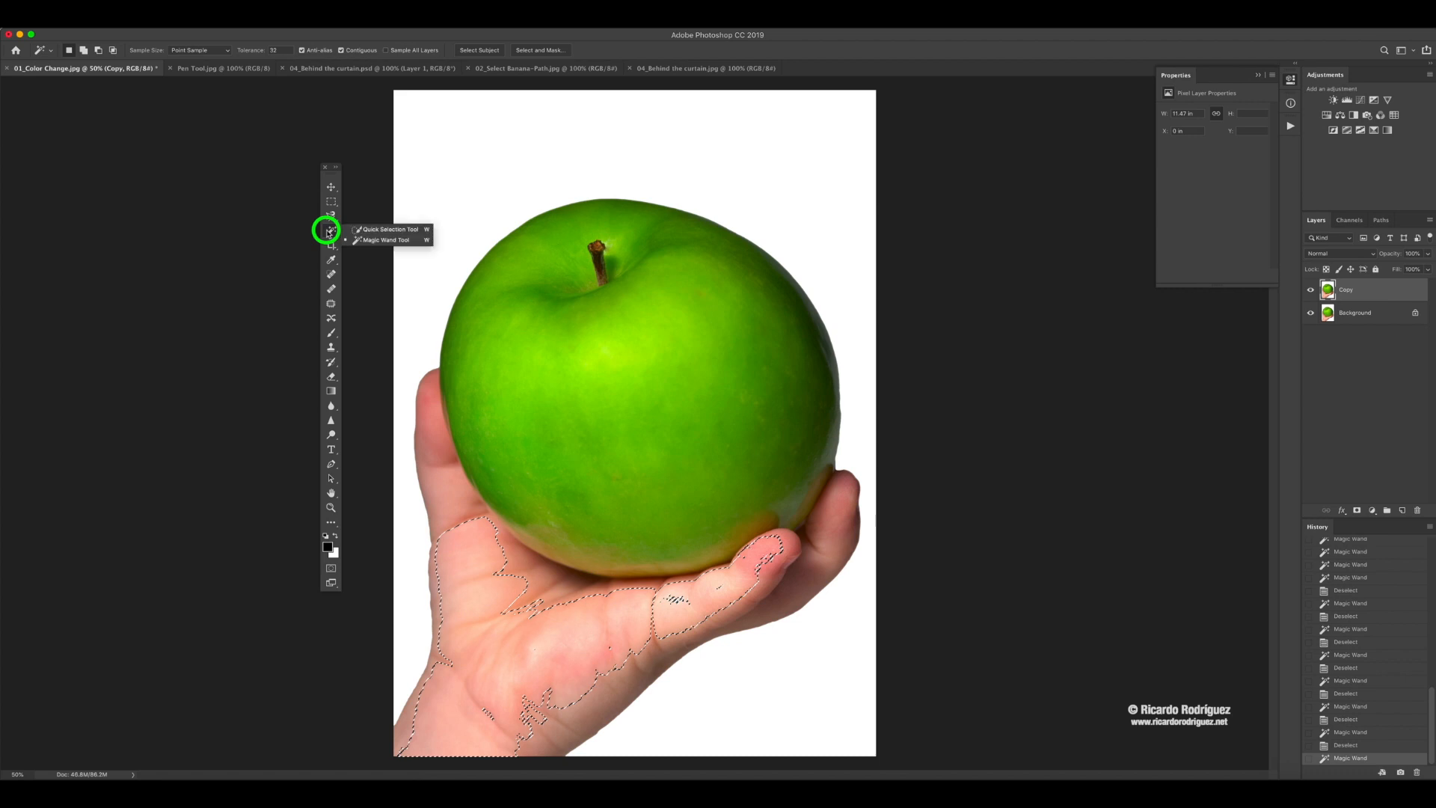
{"action": "left_click", "coordinate": [368, 238]}
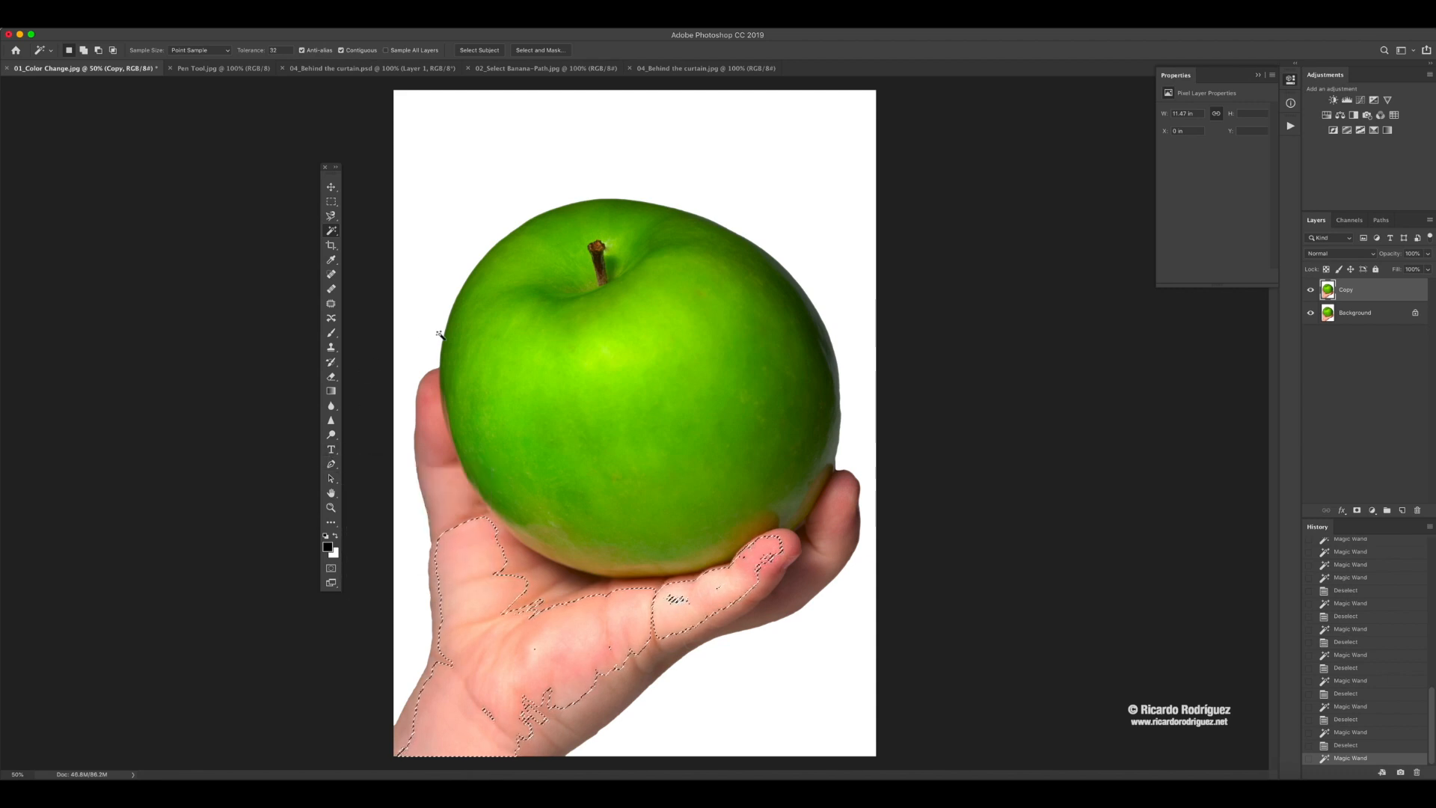
- Clear the skin selection and select the whole apple with the Quick Selection tool
{"action": "key", "text": "super+d"}
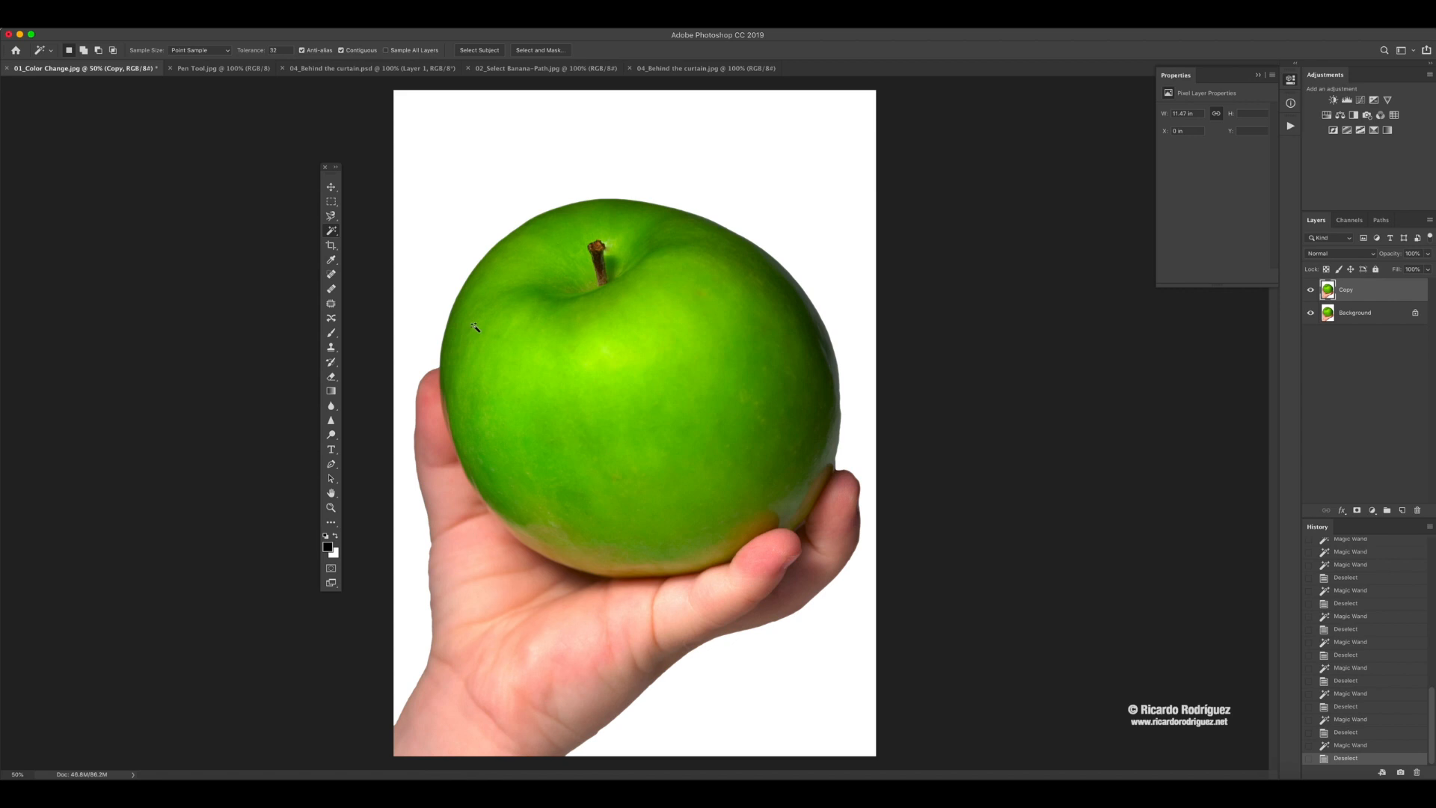
{"action": "left_click_drag", "start_coordinate": [331, 231], "coordinate": [373, 231]}
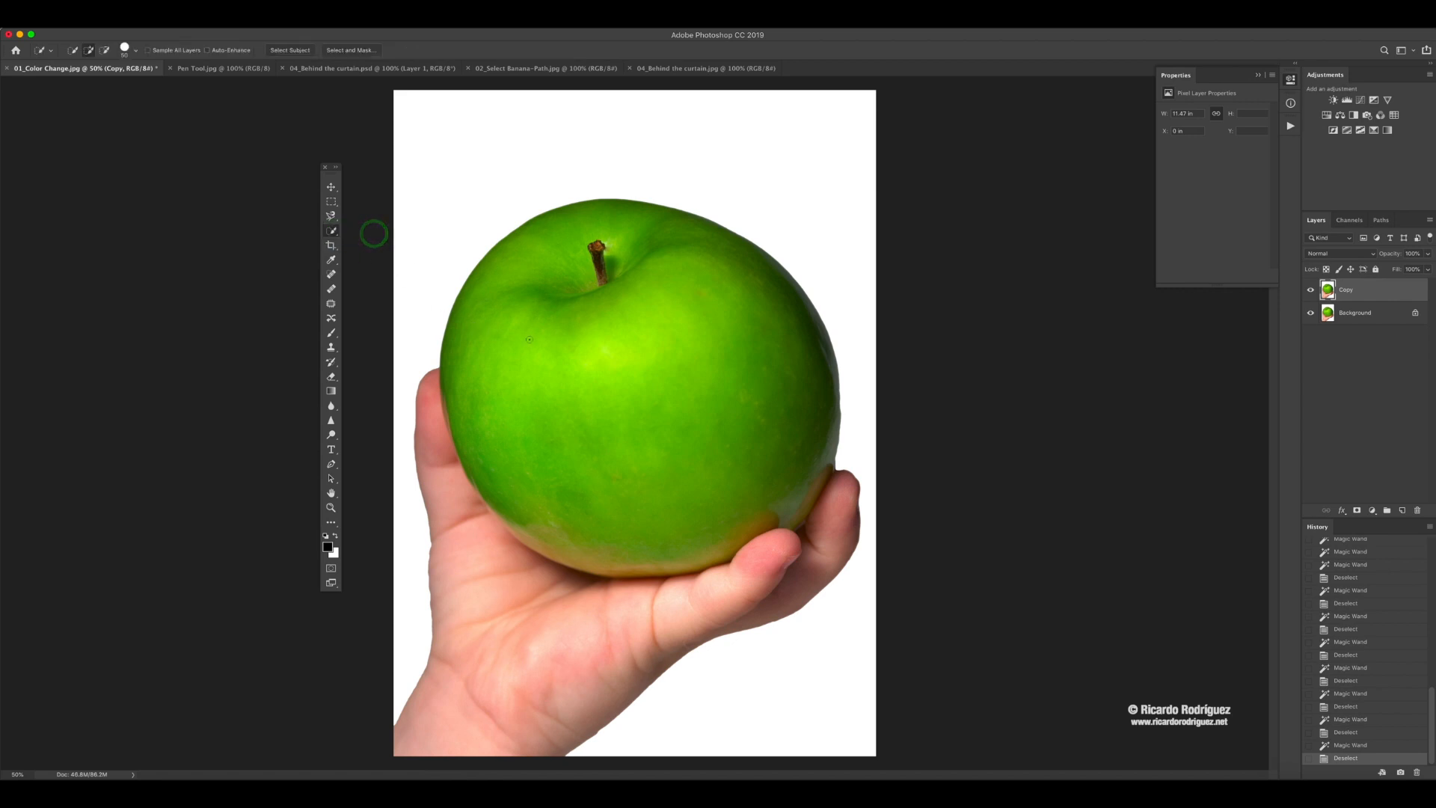
{"action": "mouse_move", "coordinate": [555, 362]}
{"action": "left_mouse_down"}
{"action": "mouse_move", "coordinate": [615, 374]}
{"action": "mouse_move", "coordinate": [599, 404]}
{"action": "mouse_move", "coordinate": [525, 365]}
{"action": "mouse_move", "coordinate": [495, 247]}
{"action": "mouse_move", "coordinate": [509, 239]}
{"action": "left_mouse_up"}
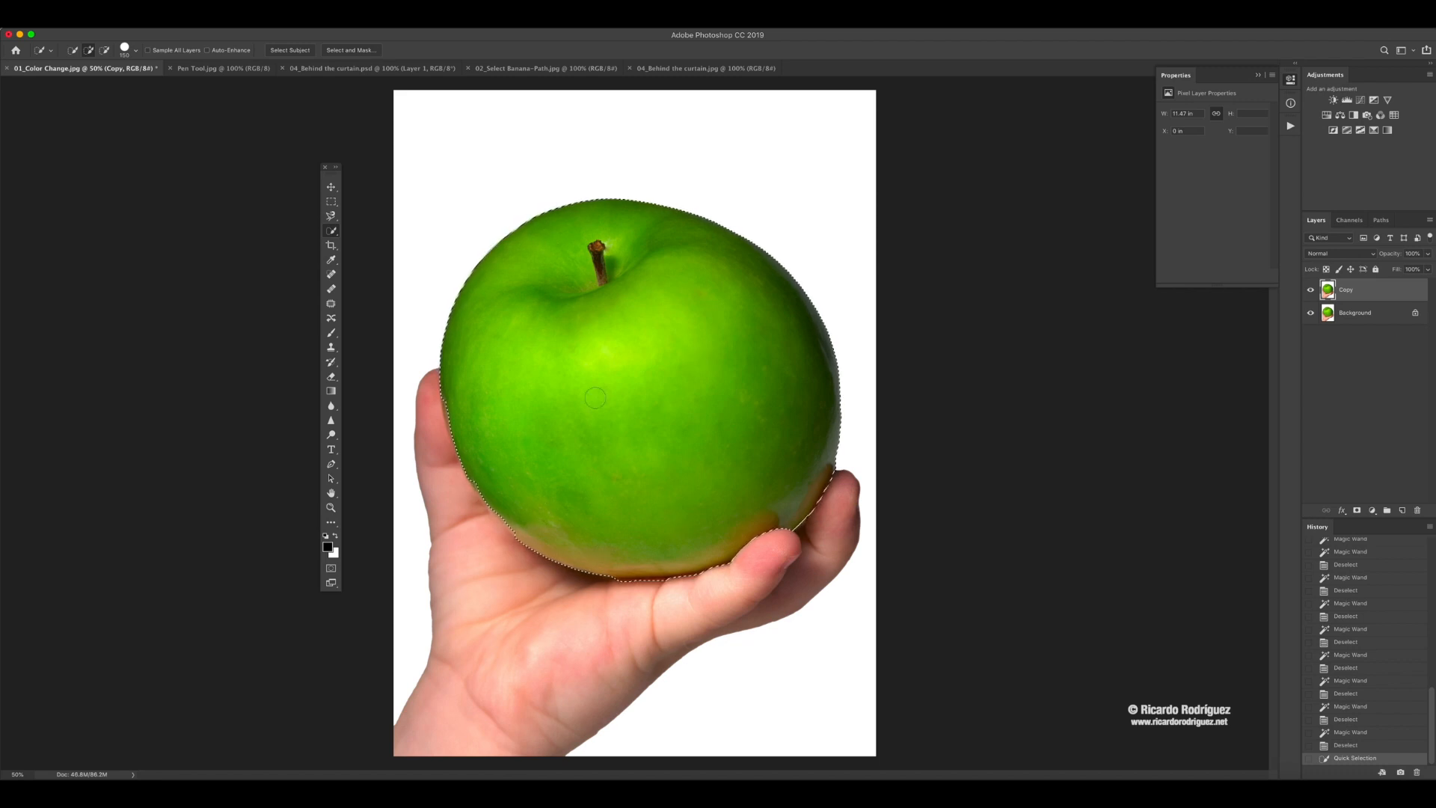
- Recolour the selected apple purple with a Hue/Saturation adjustment layer, setting Hue to about -157, Saturation +7 and Lightness +5
{"action": "left_click", "coordinate": [1326, 116]}
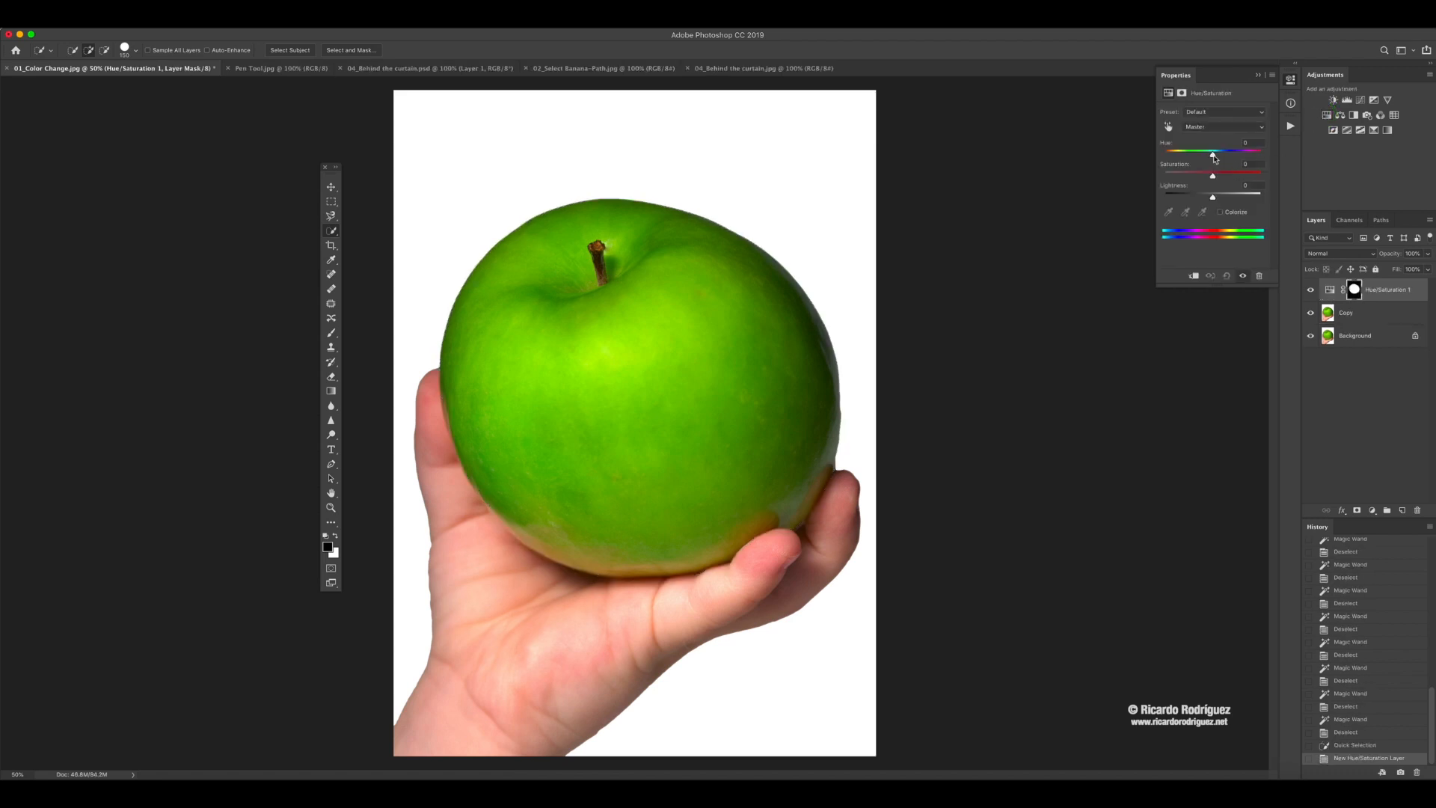
{"action": "left_click_drag", "start_coordinate": [1213, 155], "coordinate": [1216, 199]}
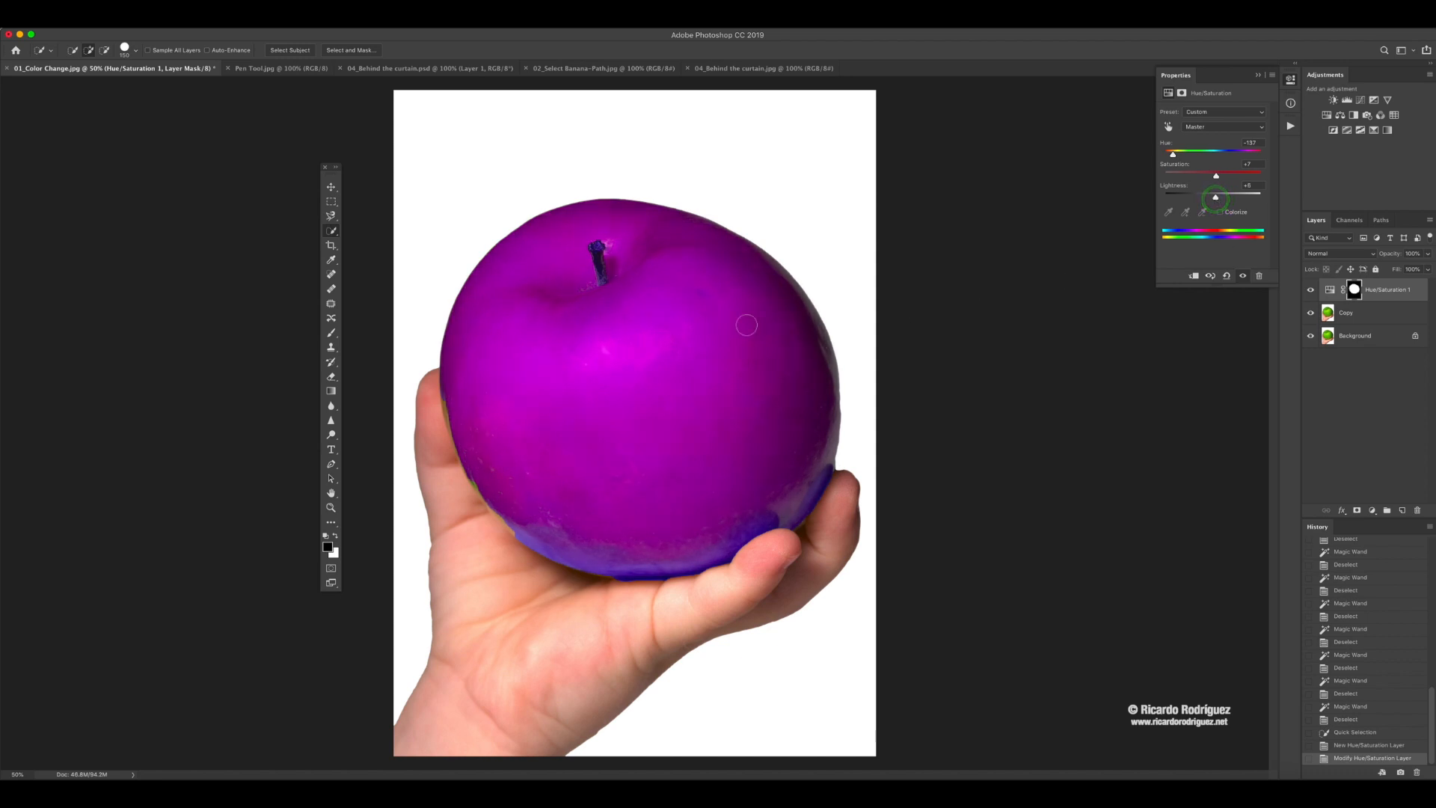